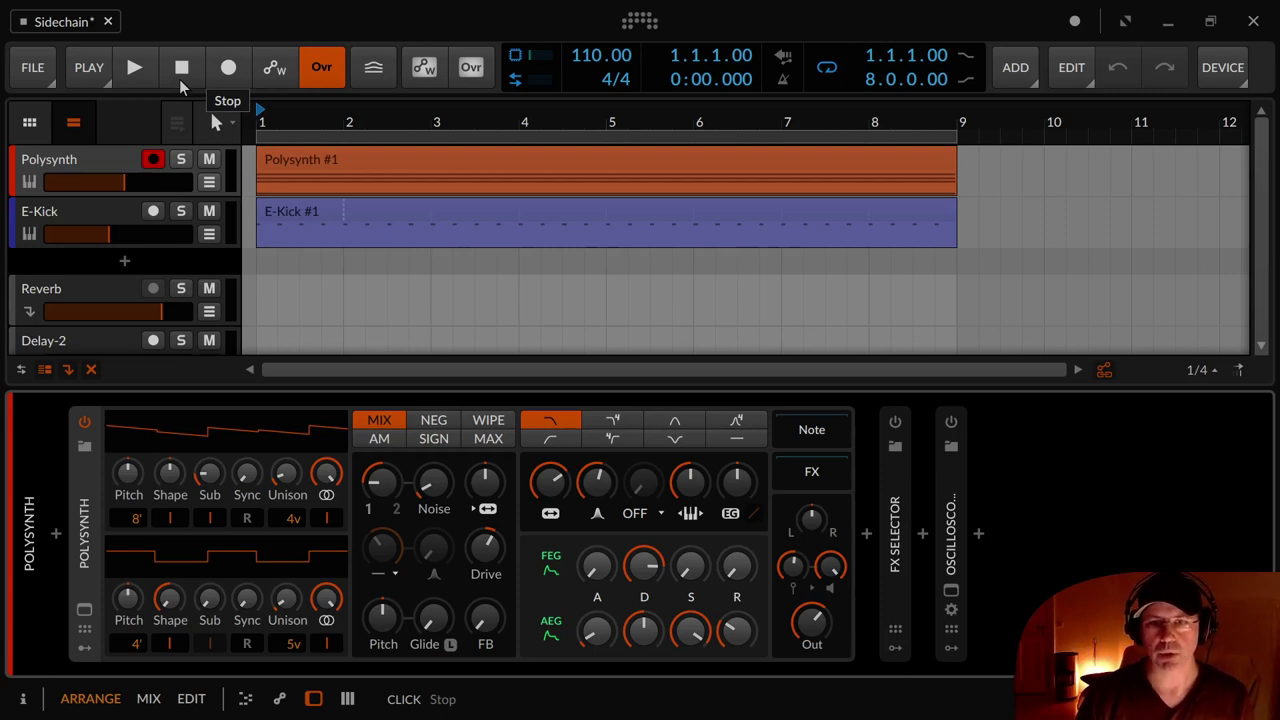
Play the arrangement with the FX Selector bypassed, stop it, and return the playhead to the start.
key(space)
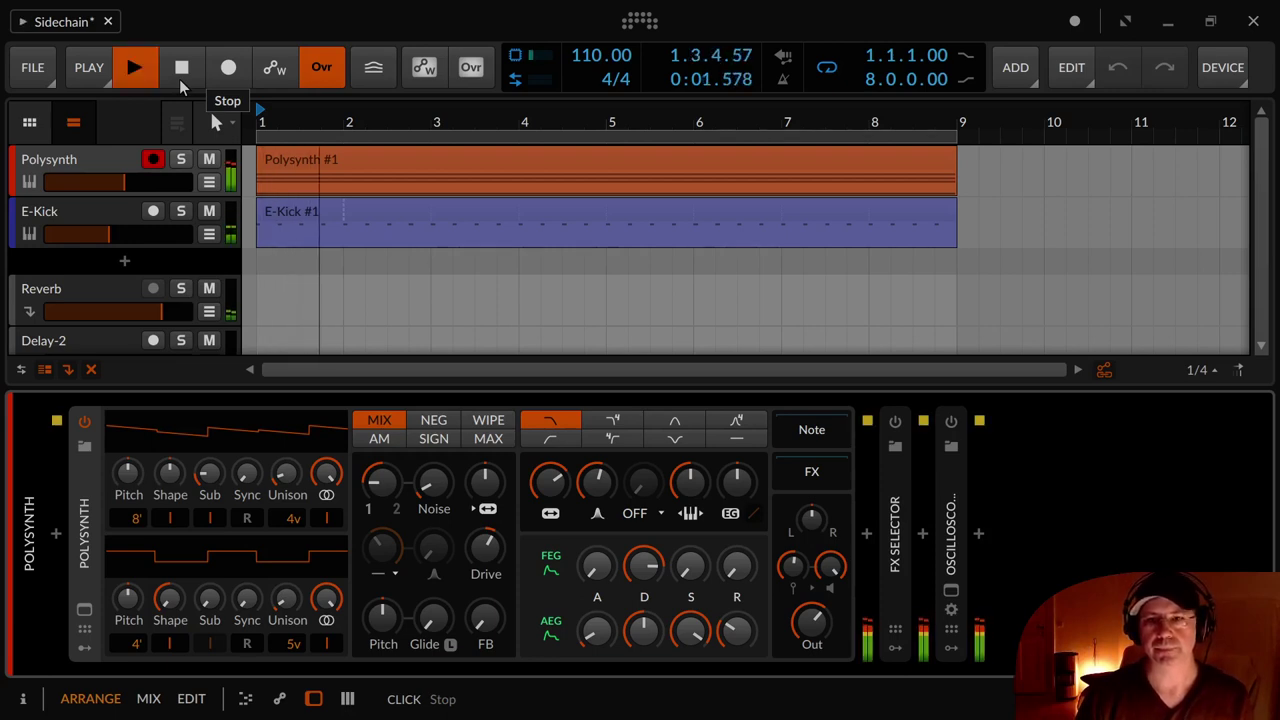
click(181, 84)
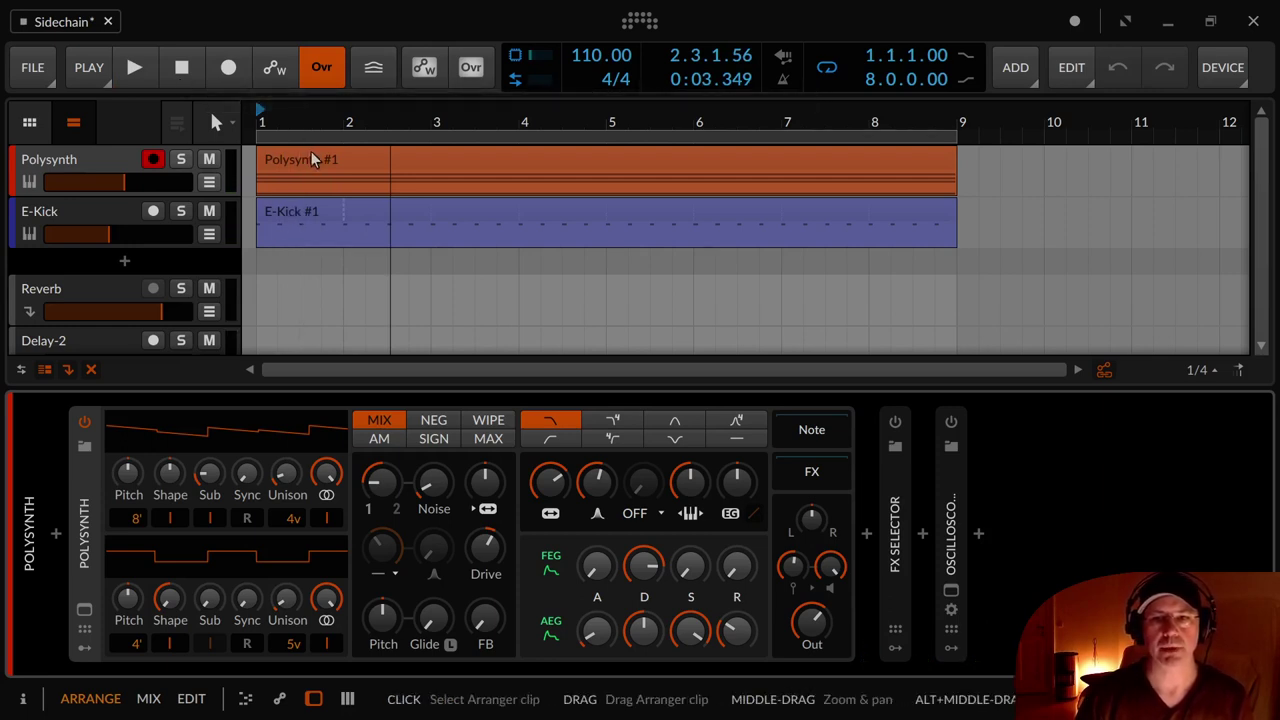
click(181, 67)
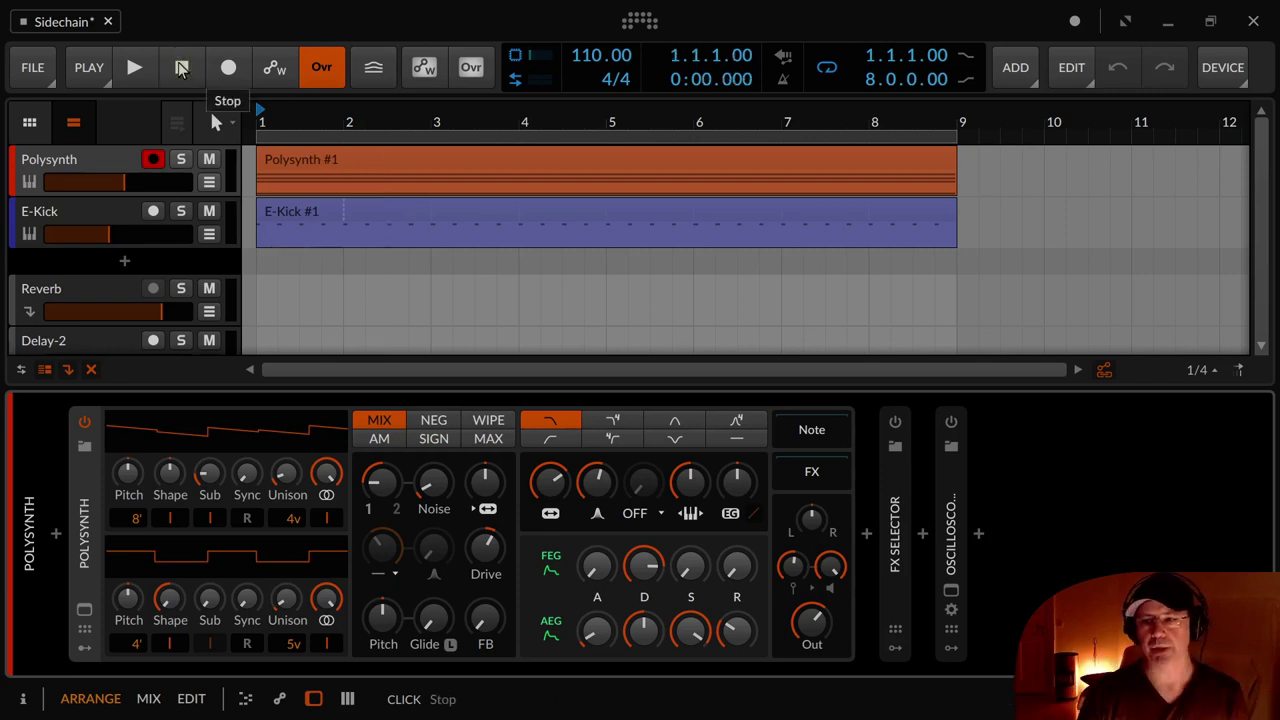
Switch on the FX Selector on the Polysynth track, audition the arrangement with it, and return the playhead to the start.
click(895, 421)
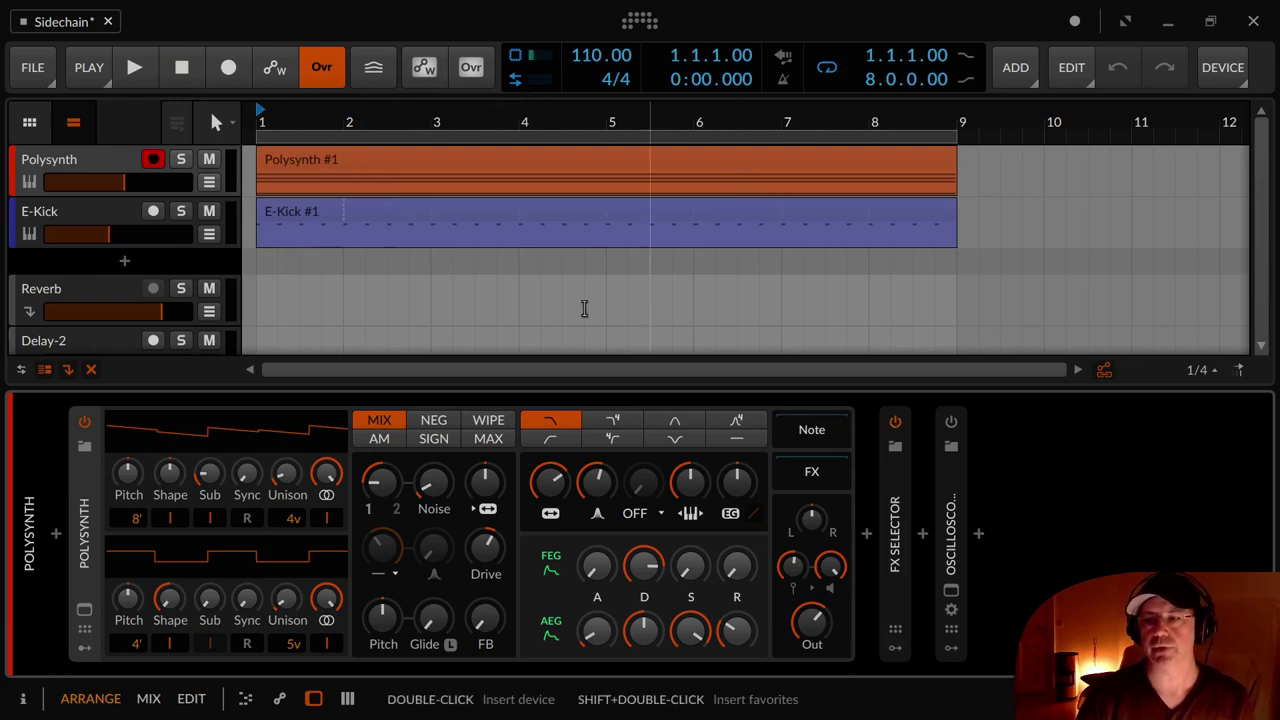
key(space)
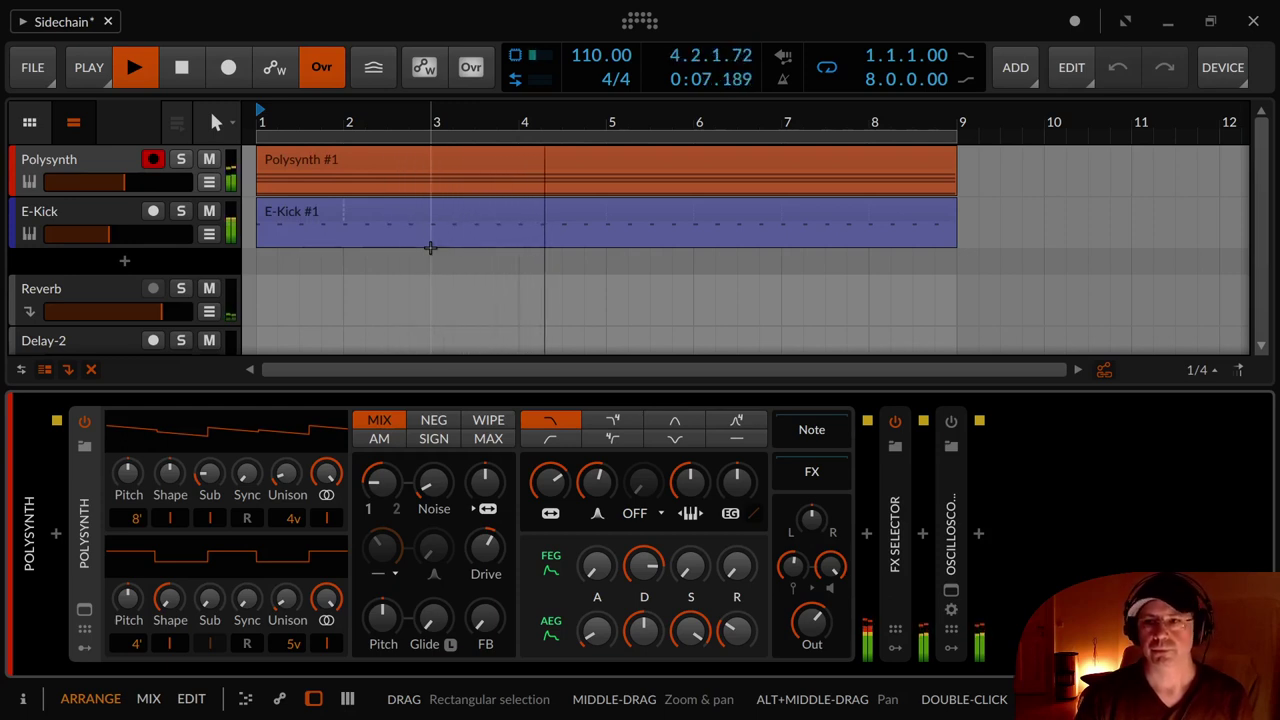
key(space)
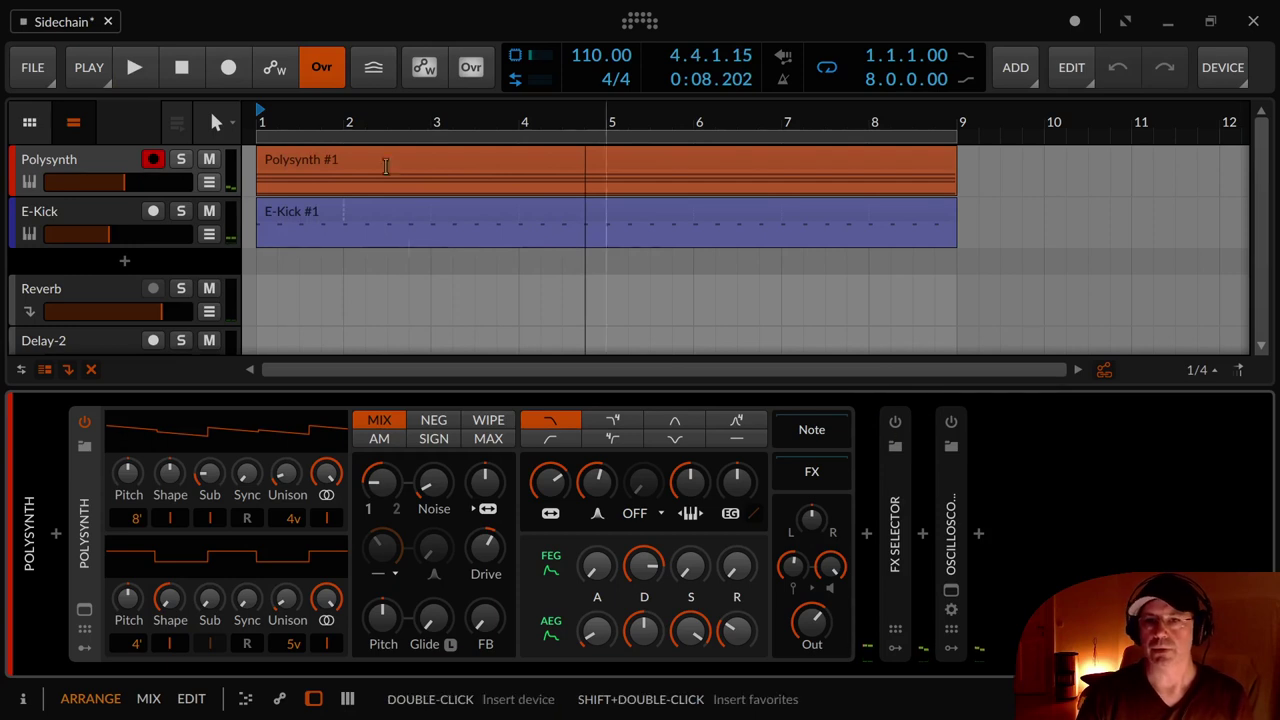
click(182, 84)
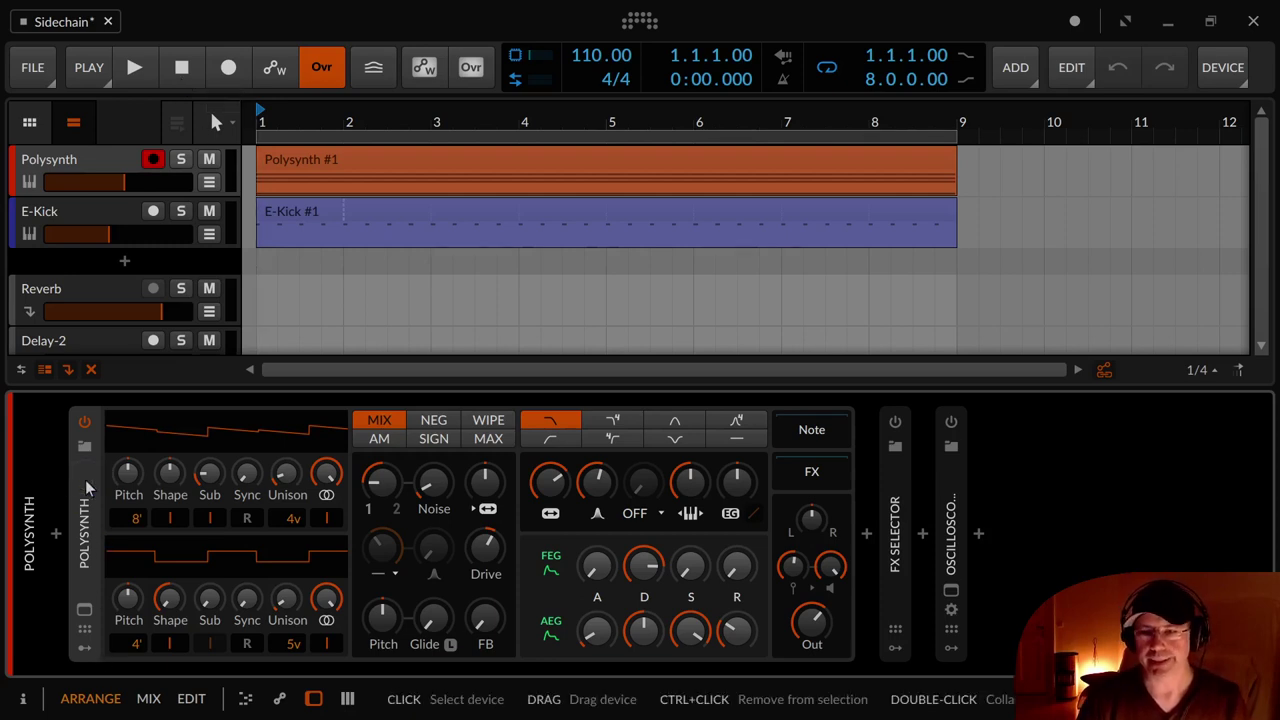
Show the Polysynth device's modulators and activate the Audio Sidechain modulator.
click(84, 648)
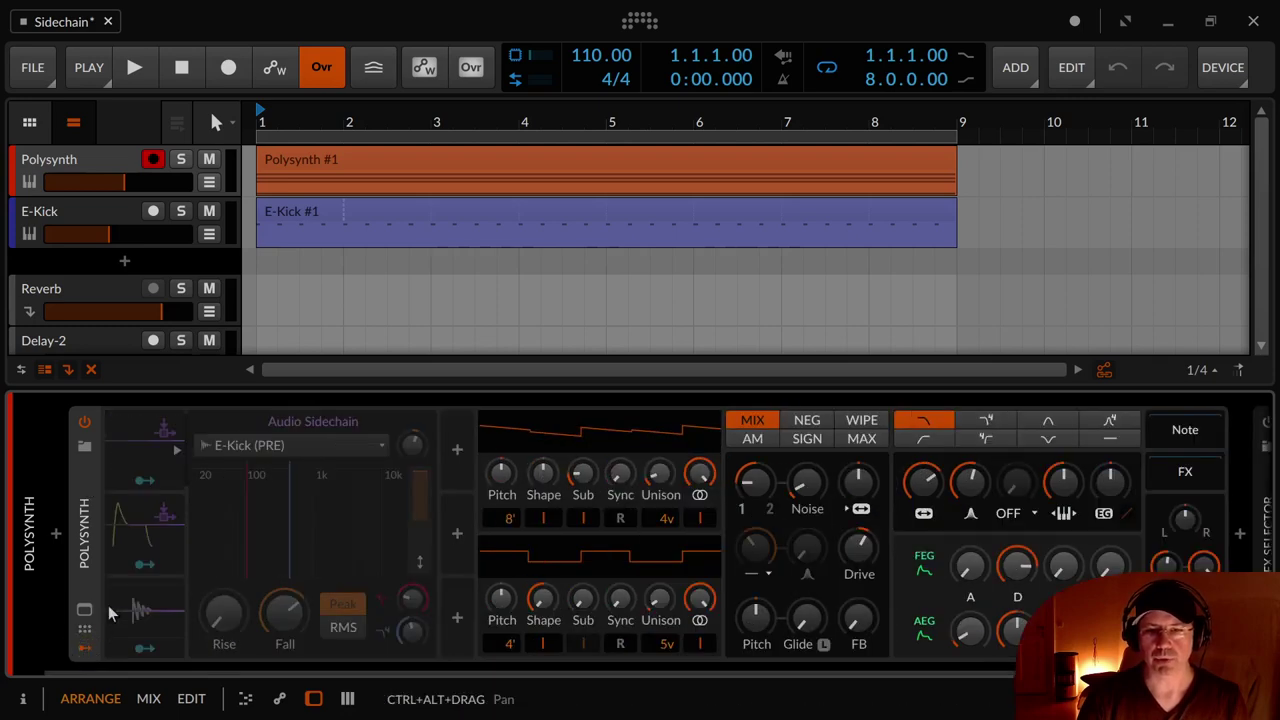
click(149, 430)
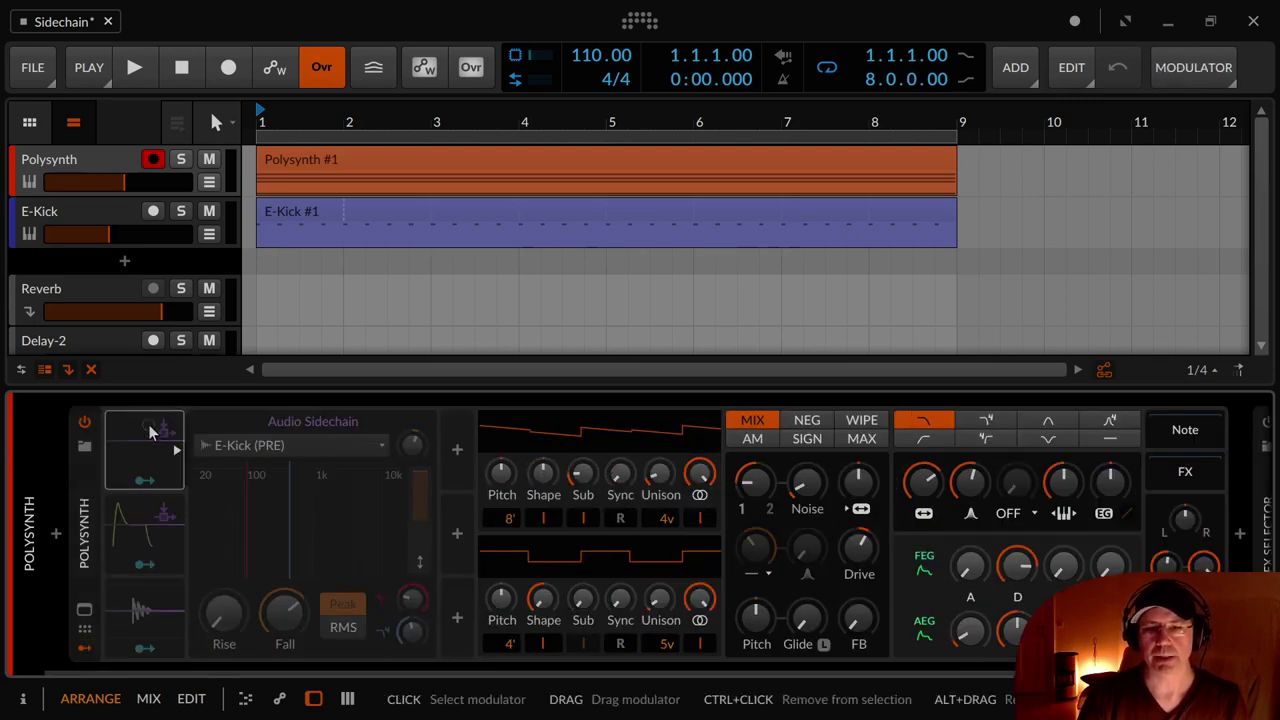
right_click(149, 430)
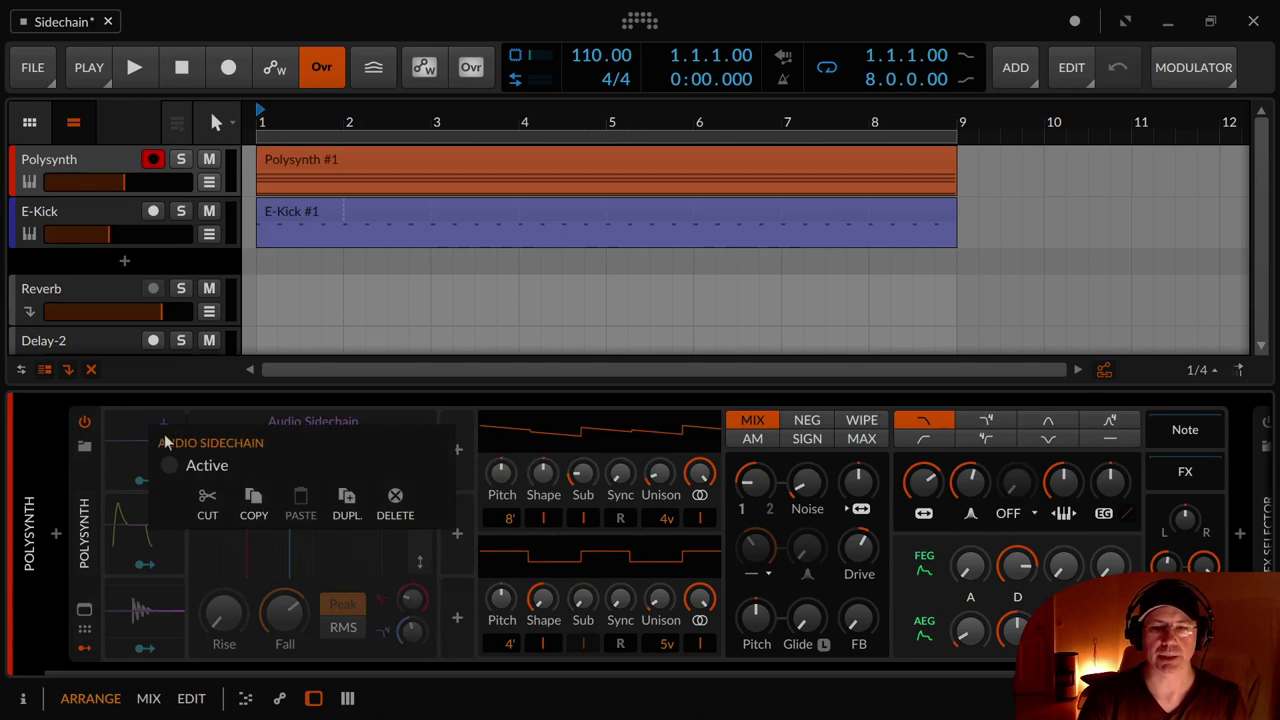
click(200, 465)
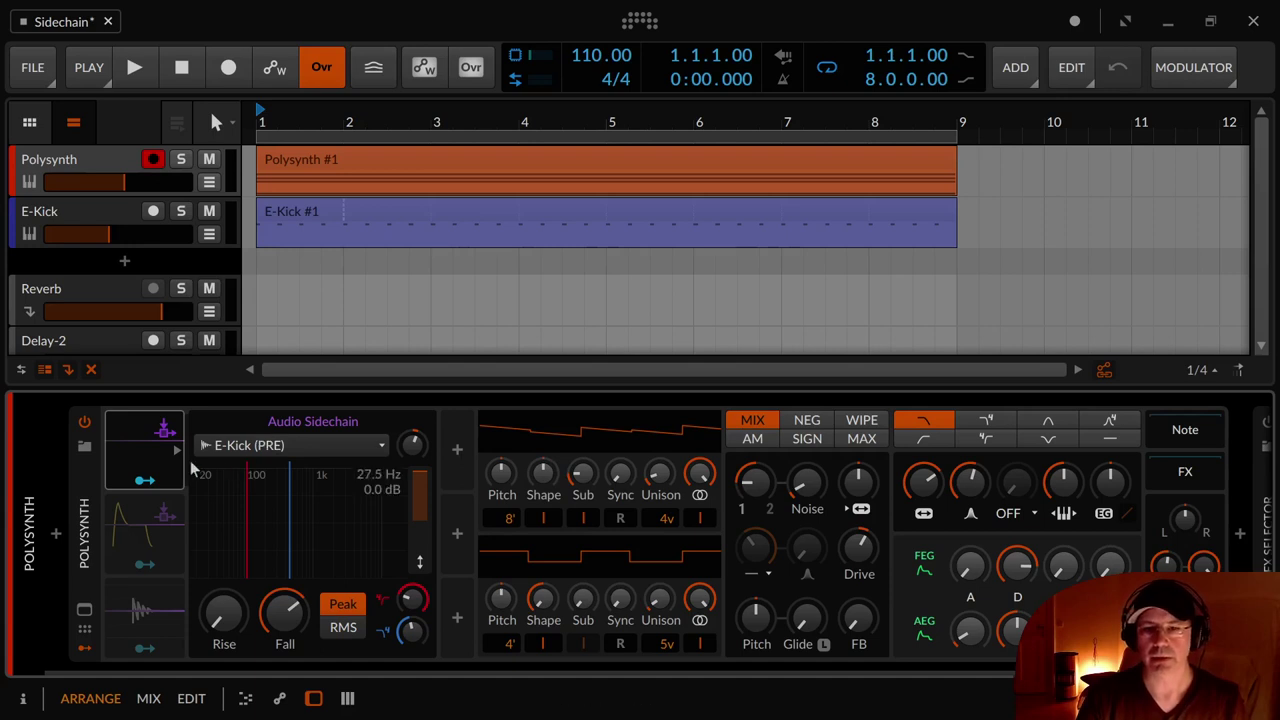
During playback, lengthen the Audio Sidechain's Fall to about 371 ms and raise its input gain.
key(space)
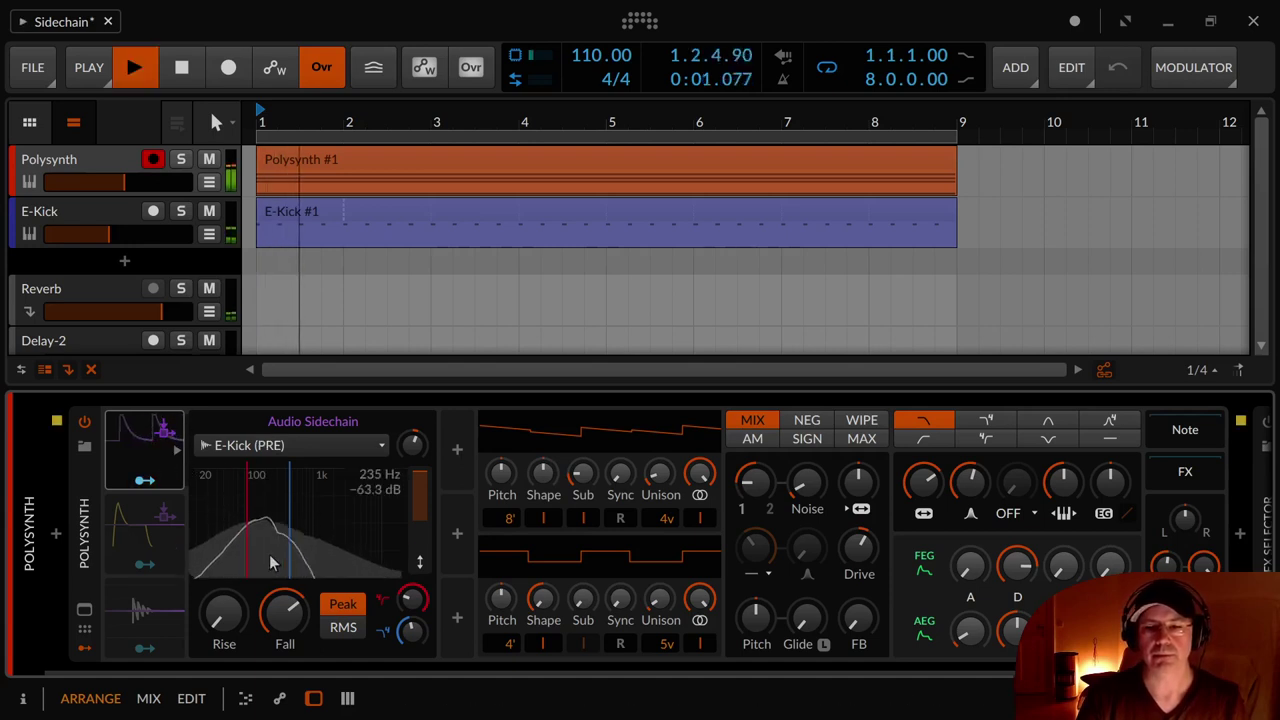
mouse_move(285, 612)
mouse_down()
mouse_move(285, 584)
mouse_move(285, 624)
mouse_move(285, 588)
mouse_up()
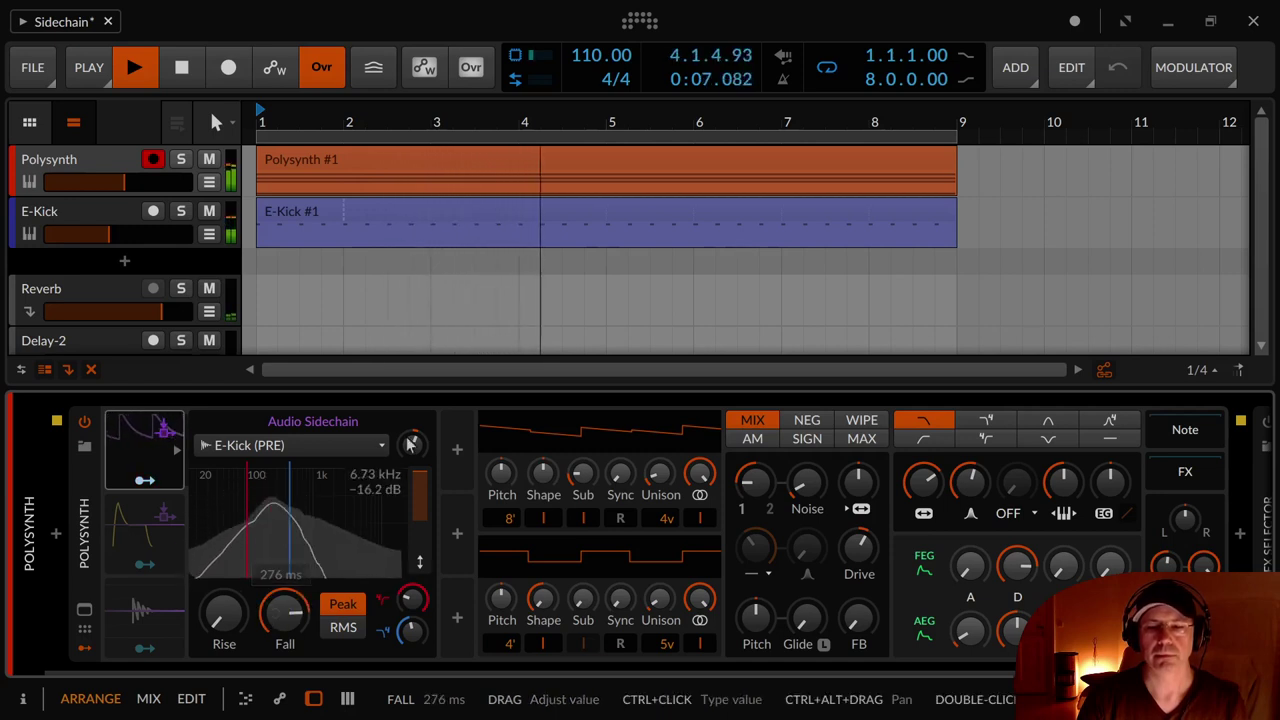
drag(412, 443, 412, 398)
drag(224, 614, 285, 594)
key(space)
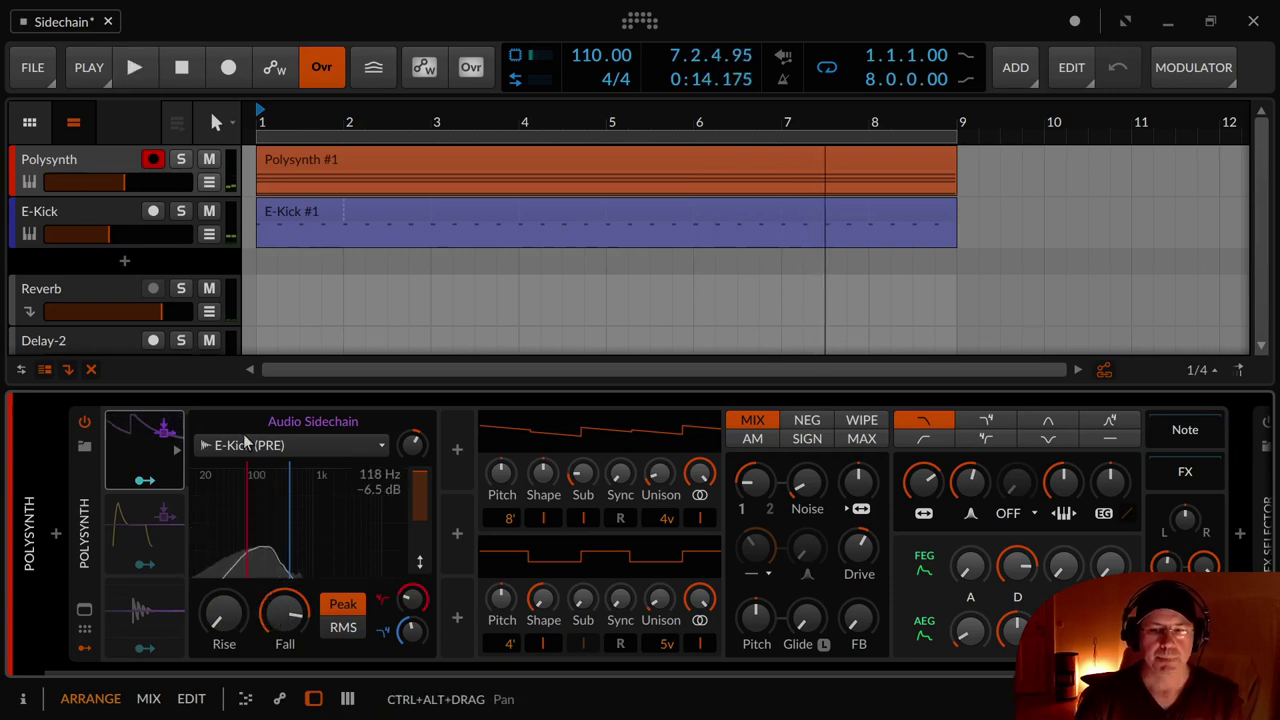
Select E-Kick (PRE) as the Audio Sidechain's source and lower its high cut slightly in the spectrum display.
click(250, 446)
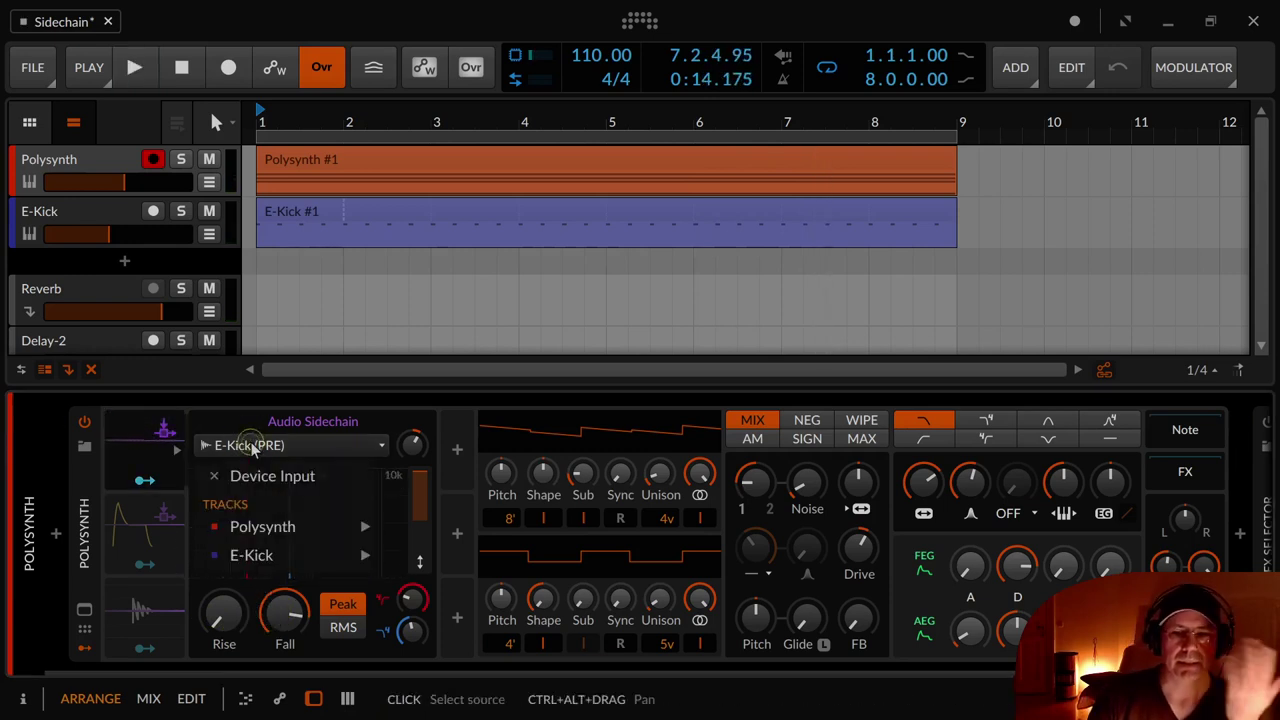
mouse_move(300, 554)
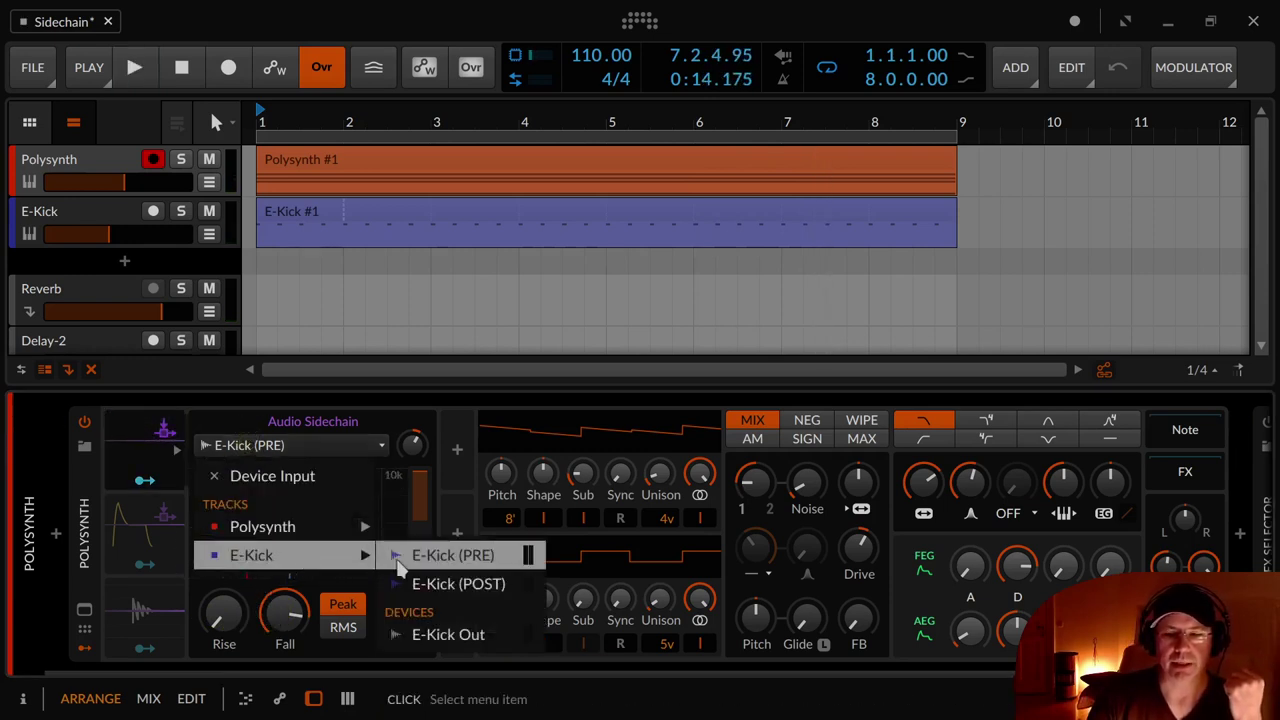
click(400, 556)
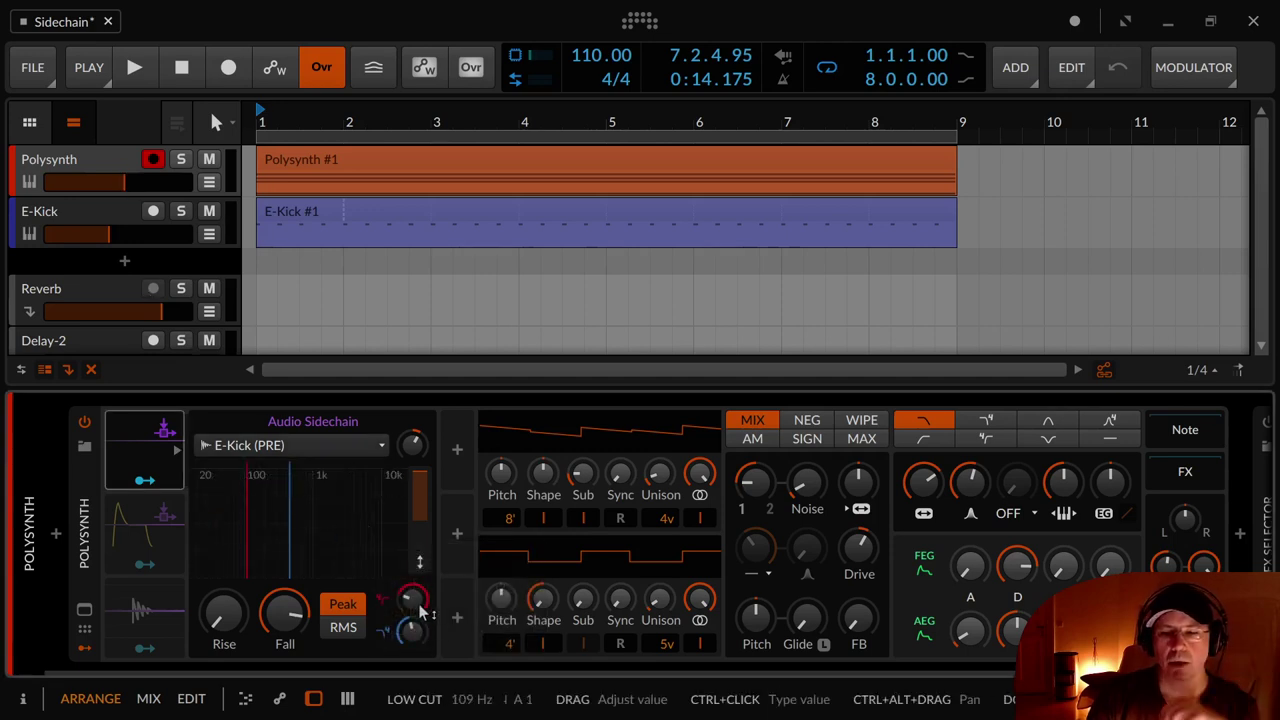
drag(307, 528, 246, 526)
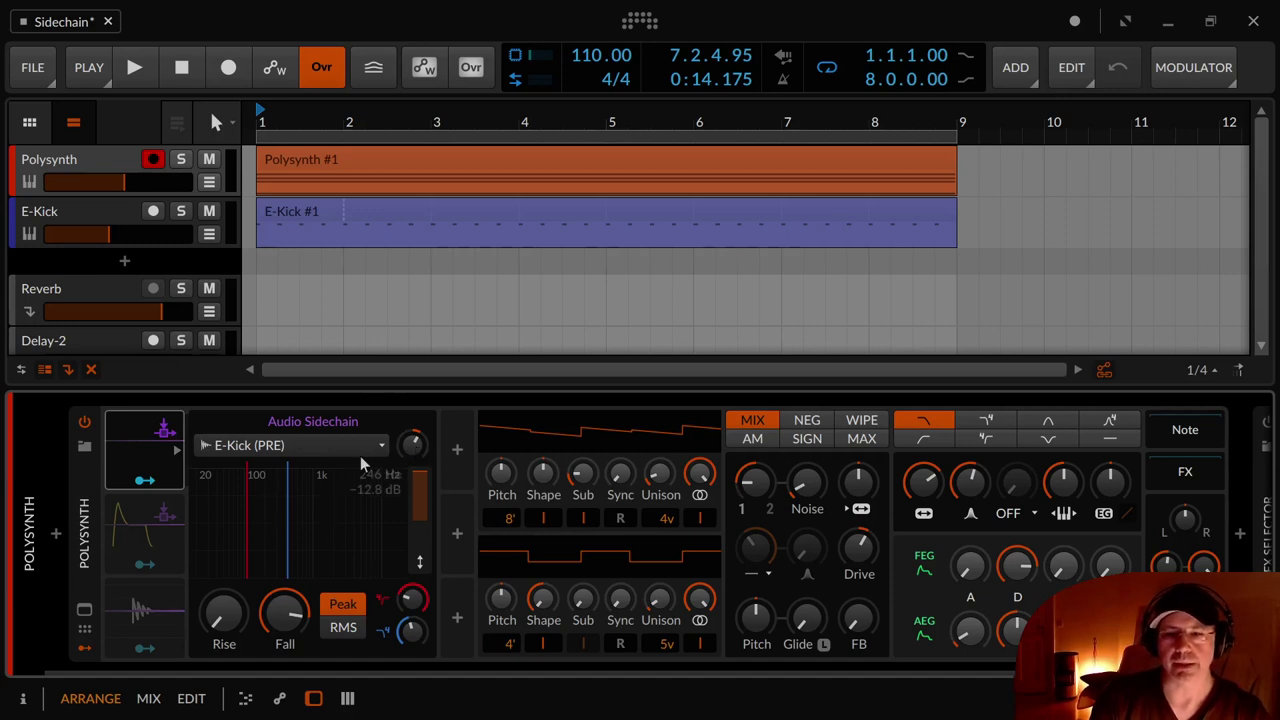
Lower the Audio Sidechain's input gain slightly while playing the arrangement, and stop playback.
key(space)
mouse_move(411, 444)
mouse_down()
mouse_move(411, 590)
mouse_move(411, 453)
mouse_up()
key(space)
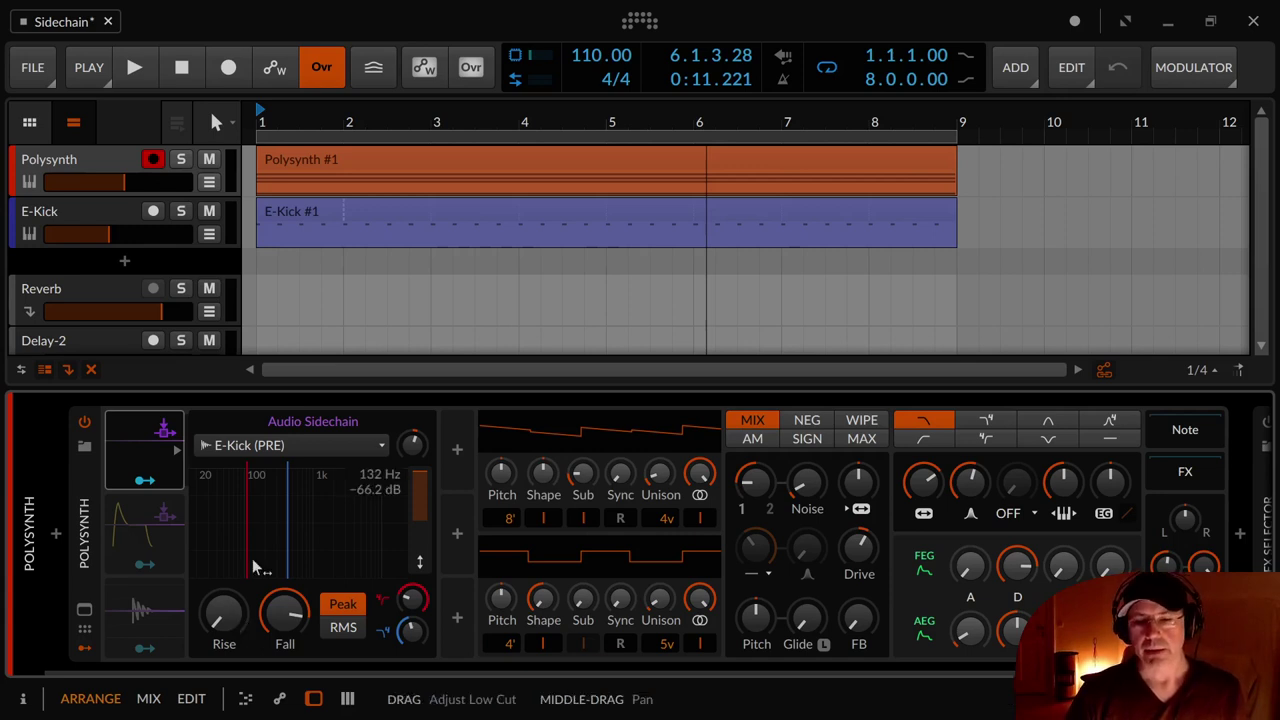
Audition progressively longer Rise times on the Audio Sidechain during playback, and return Rise to its minimum.
drag(228, 614, 219, 619)
key(space)
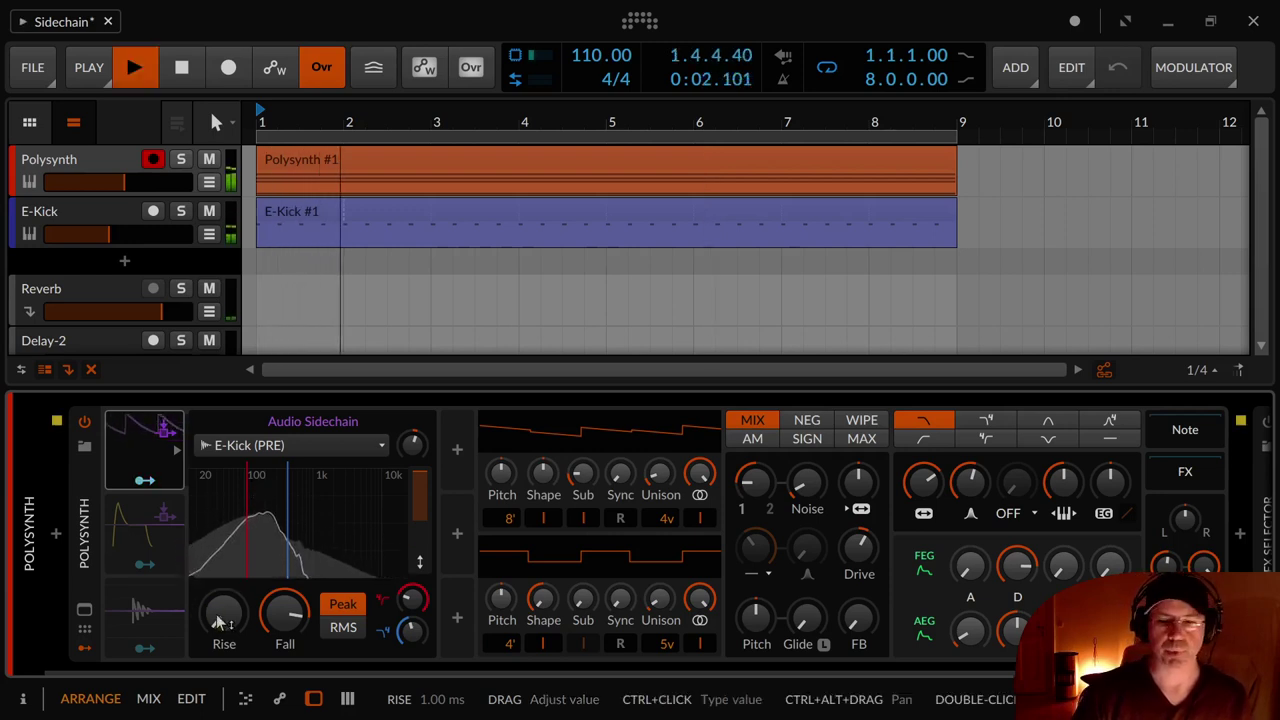
drag(220, 620, 213, 510)
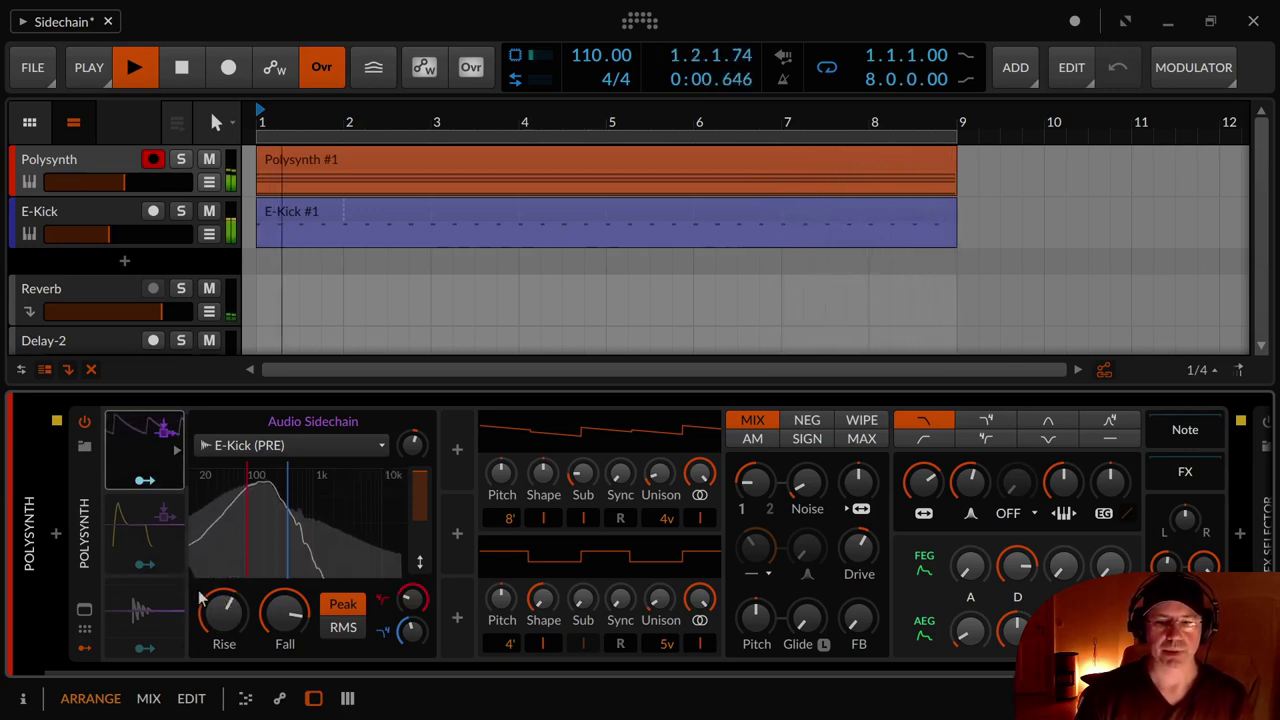
drag(224, 612, 224, 560)
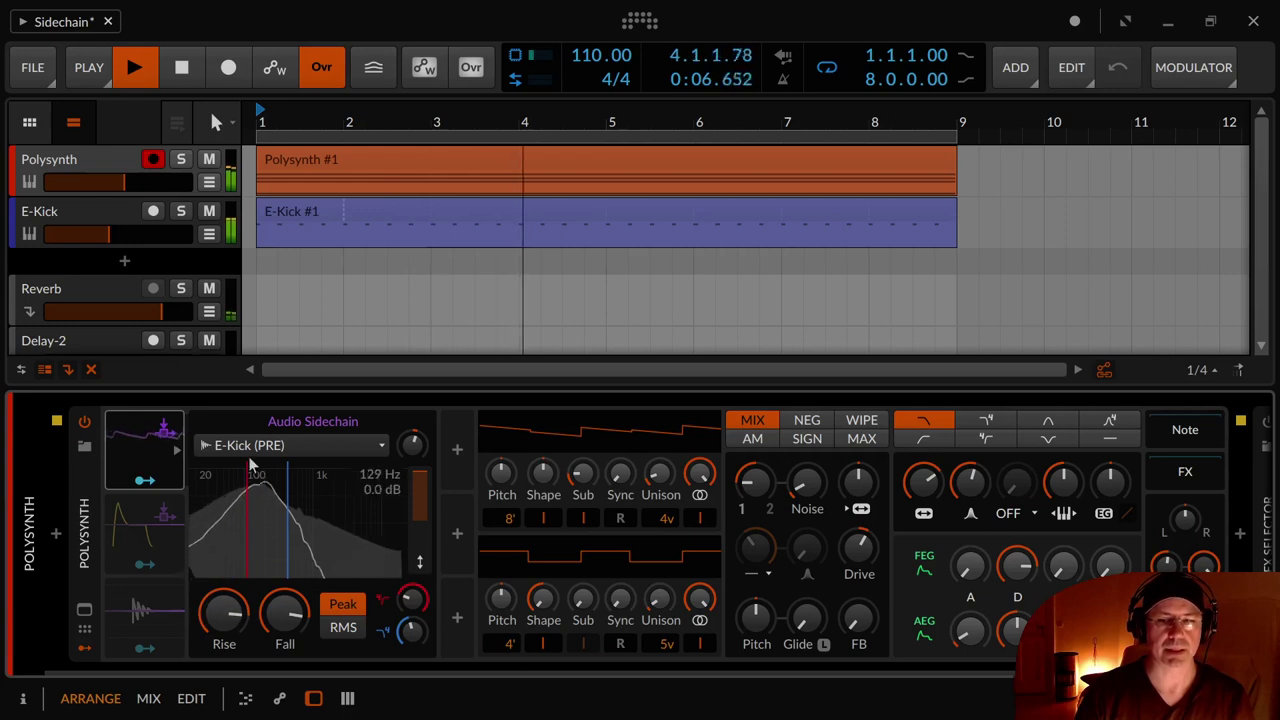
mouse_move(243, 614)
mouse_down()
mouse_move(243, 680)
mouse_move(243, 614)
mouse_up()
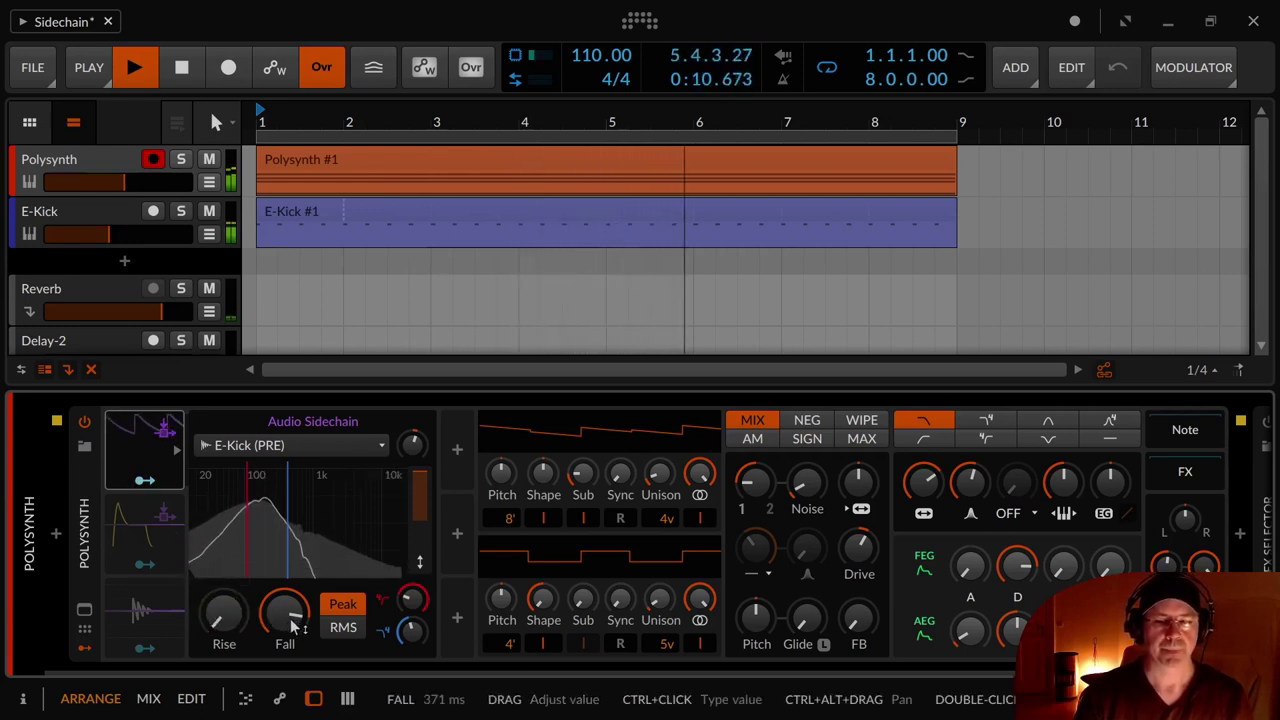
Audition Audio Sidechain Fall times of 21.2, 1.00, 6.27 and 318 ms during playback, leave Fall longer still, and stop.
drag(296, 622, 296, 655)
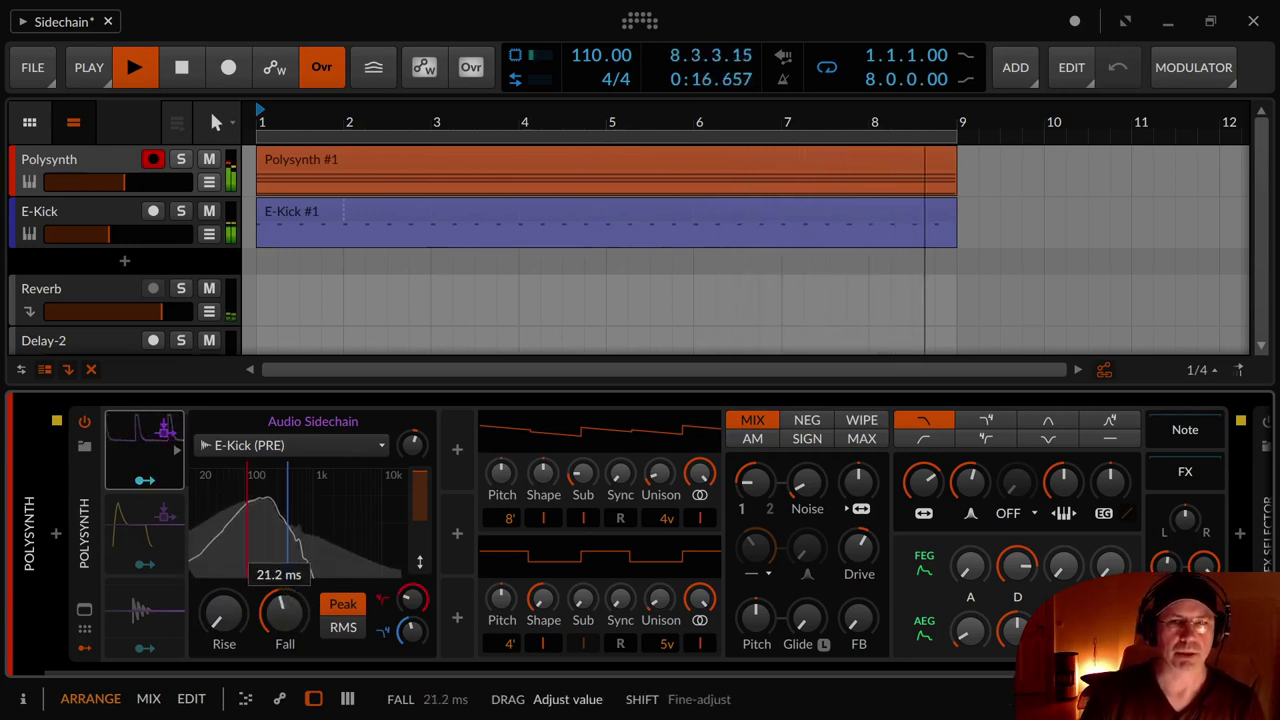
drag(296, 655, 296, 690)
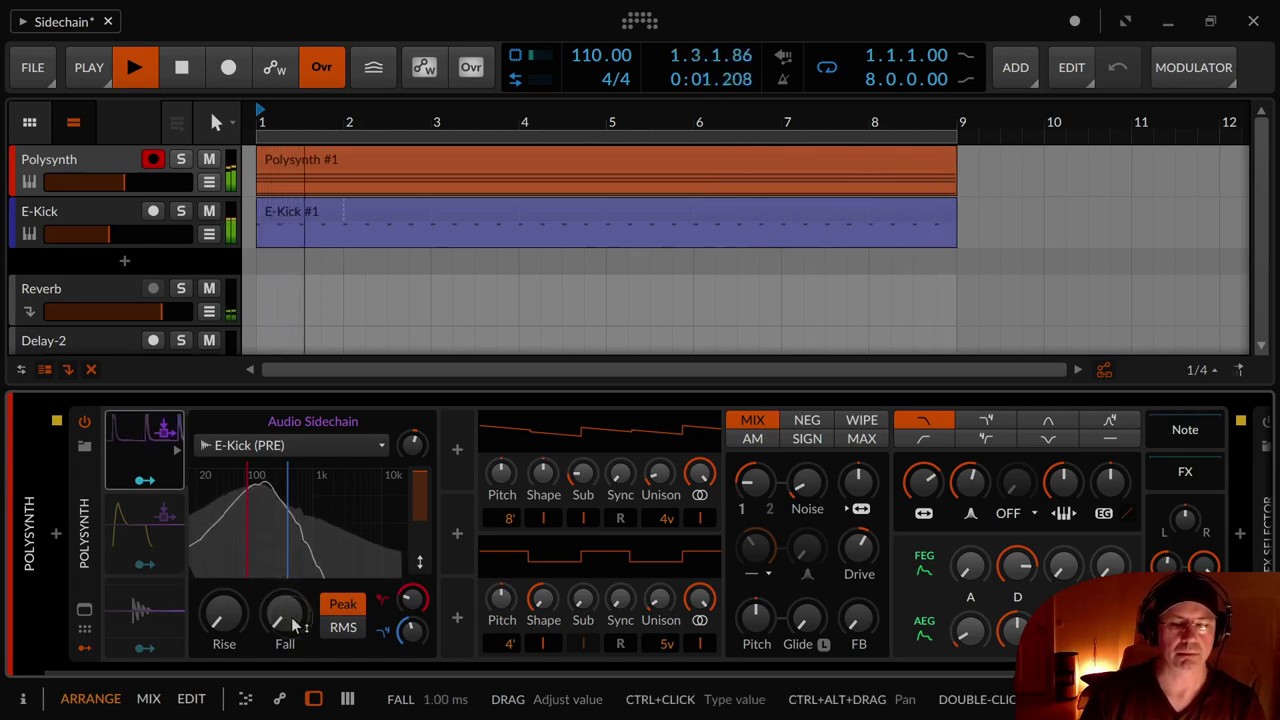
mouse_move(295, 623)
mouse_down()
mouse_move(295, 600)
mouse_move(287, 616)
mouse_up()
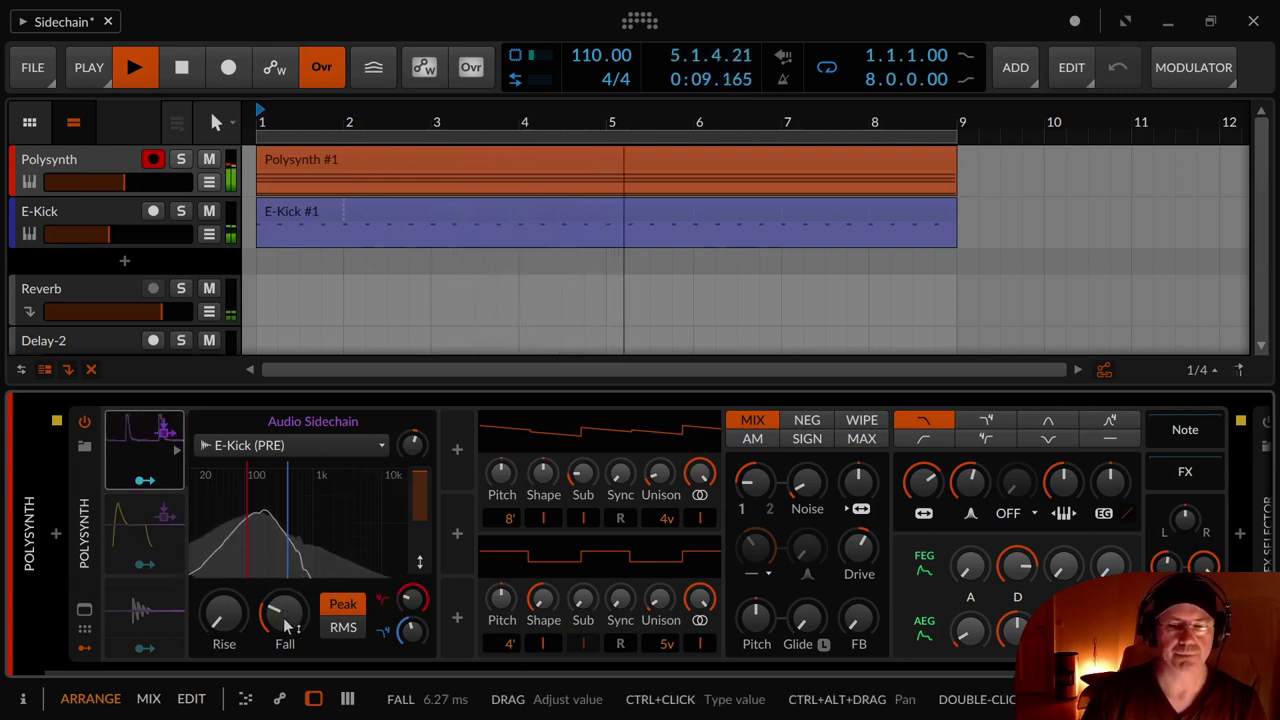
drag(285, 620, 285, 565)
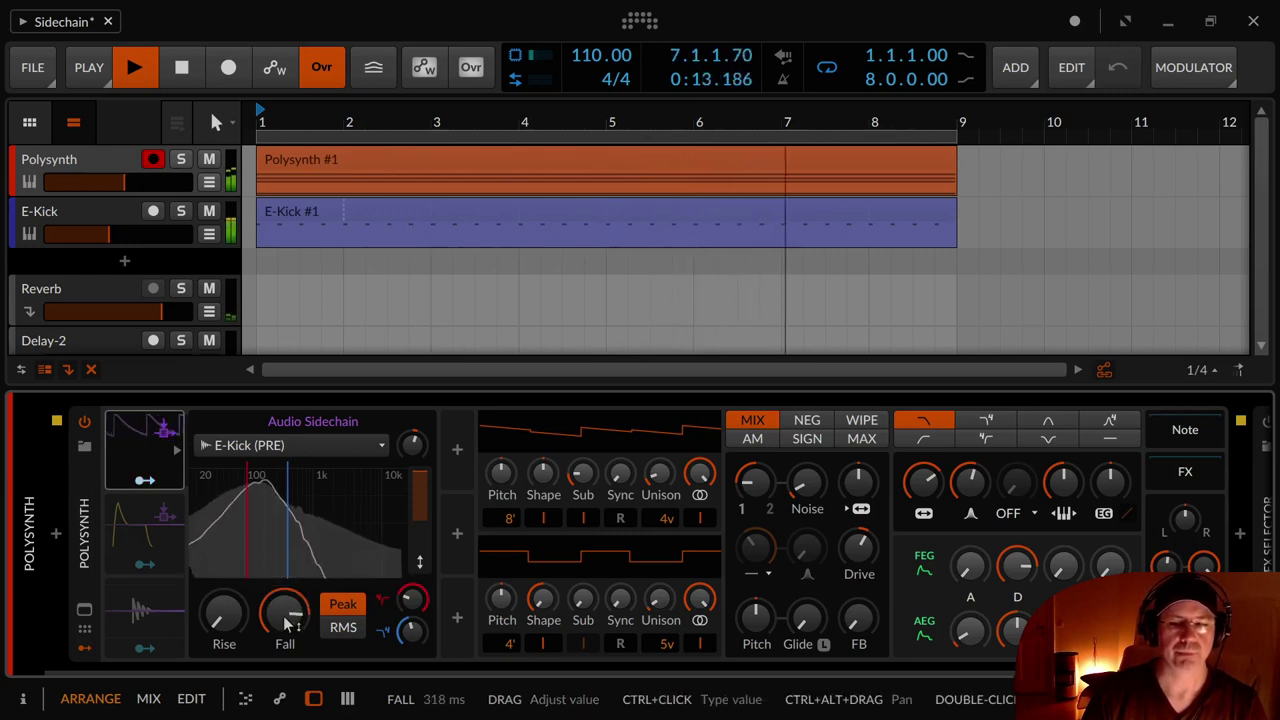
drag(290, 622, 285, 585)
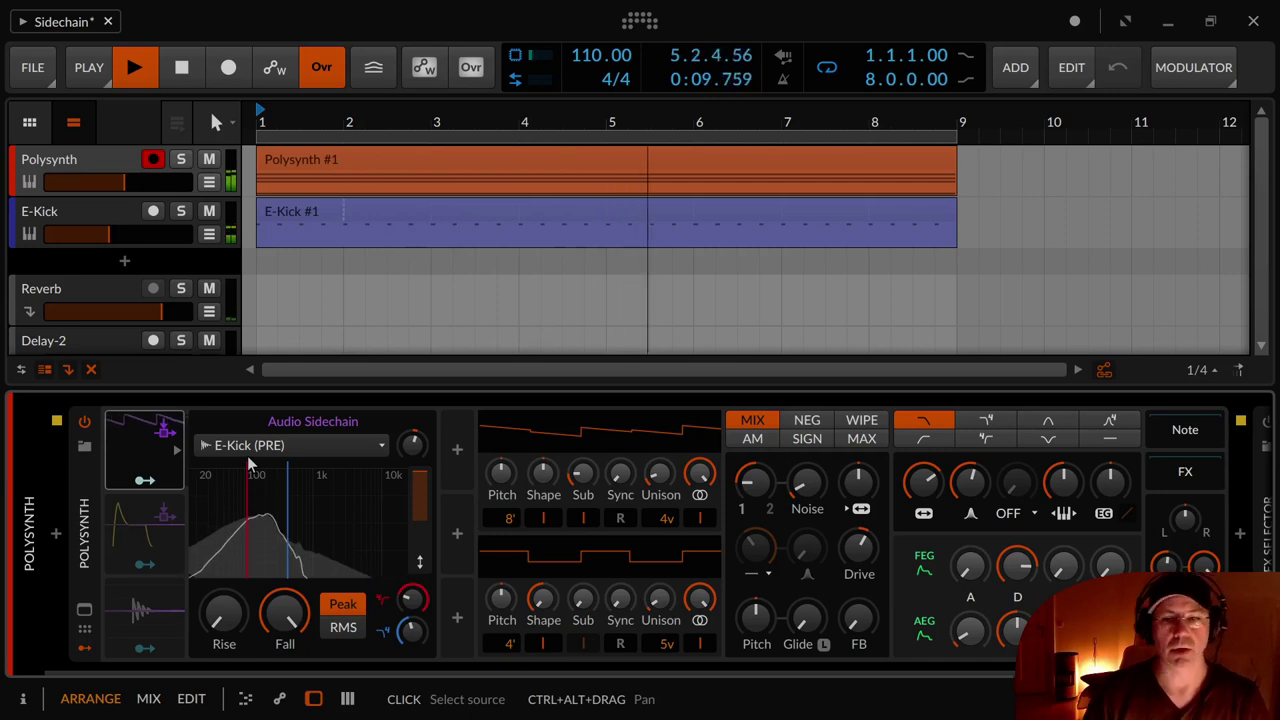
key(space)
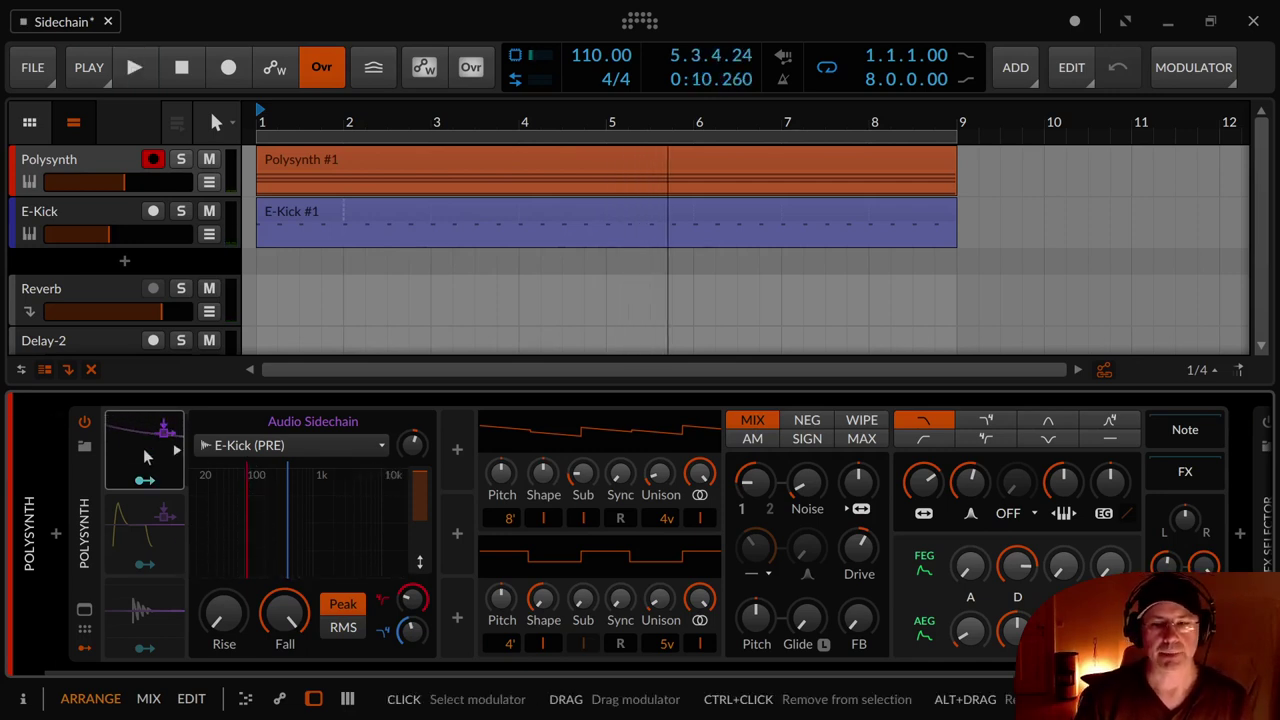
Search the modulator browser for "aud" to locate the Audio Sidechain modulator.
click(457, 452)
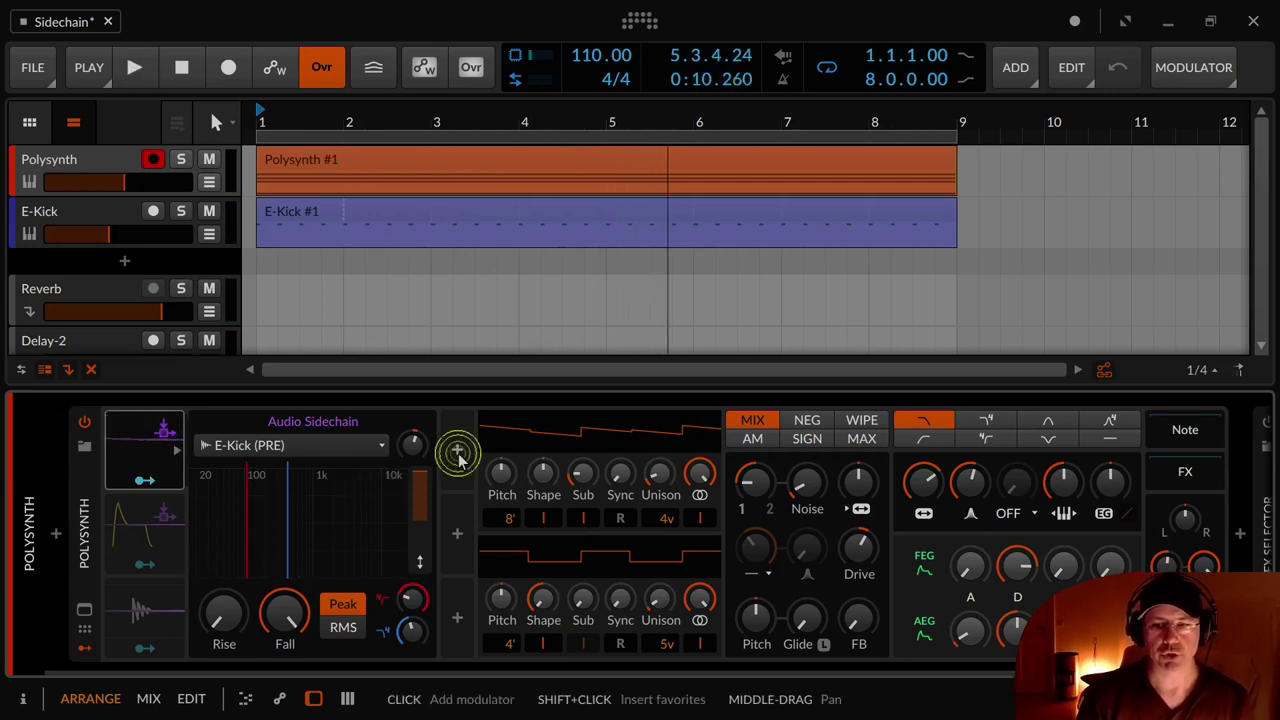
text(aud)
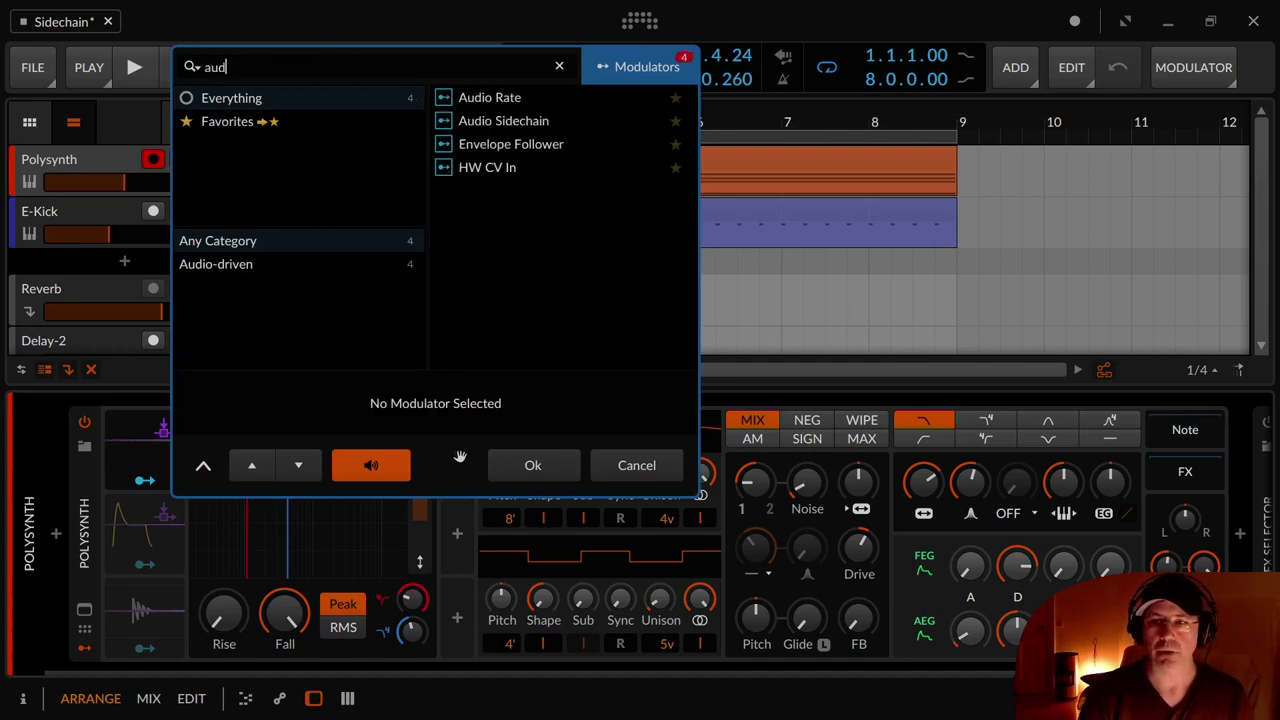
double_click(543, 119)
Deactivate the Polysynth's Audio Sidechain modulator and activate its Note Sidechain modulator.
right_click(118, 428)
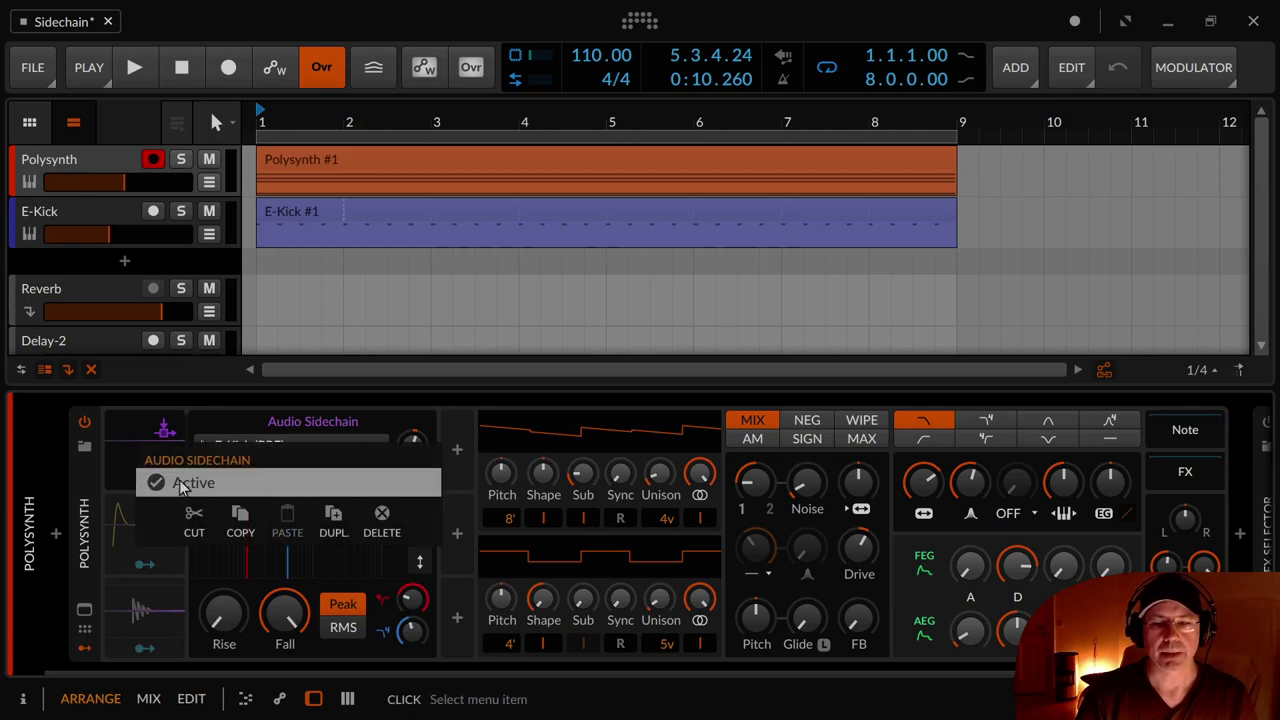
click(192, 488)
right_click(145, 533)
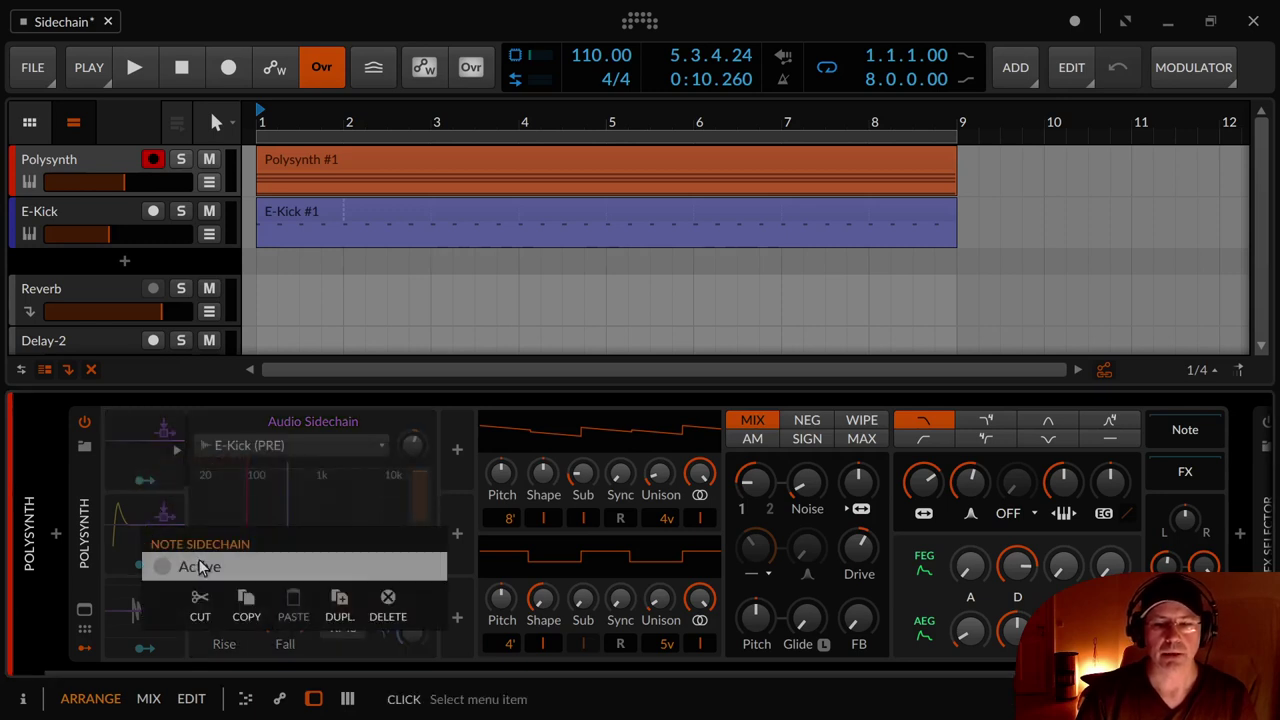
click(198, 566)
Show the Polysynth's Note Sidechain modulator and choose the E-Kick track as its note source.
click(144, 540)
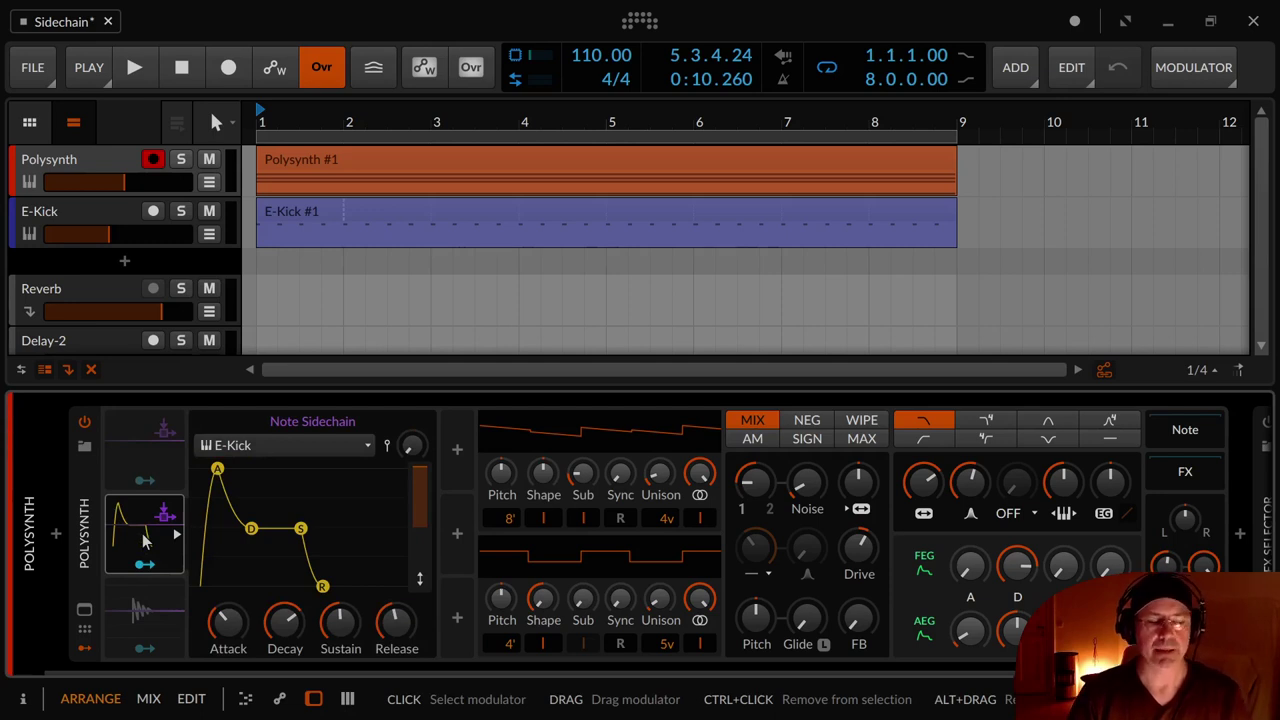
click(253, 447)
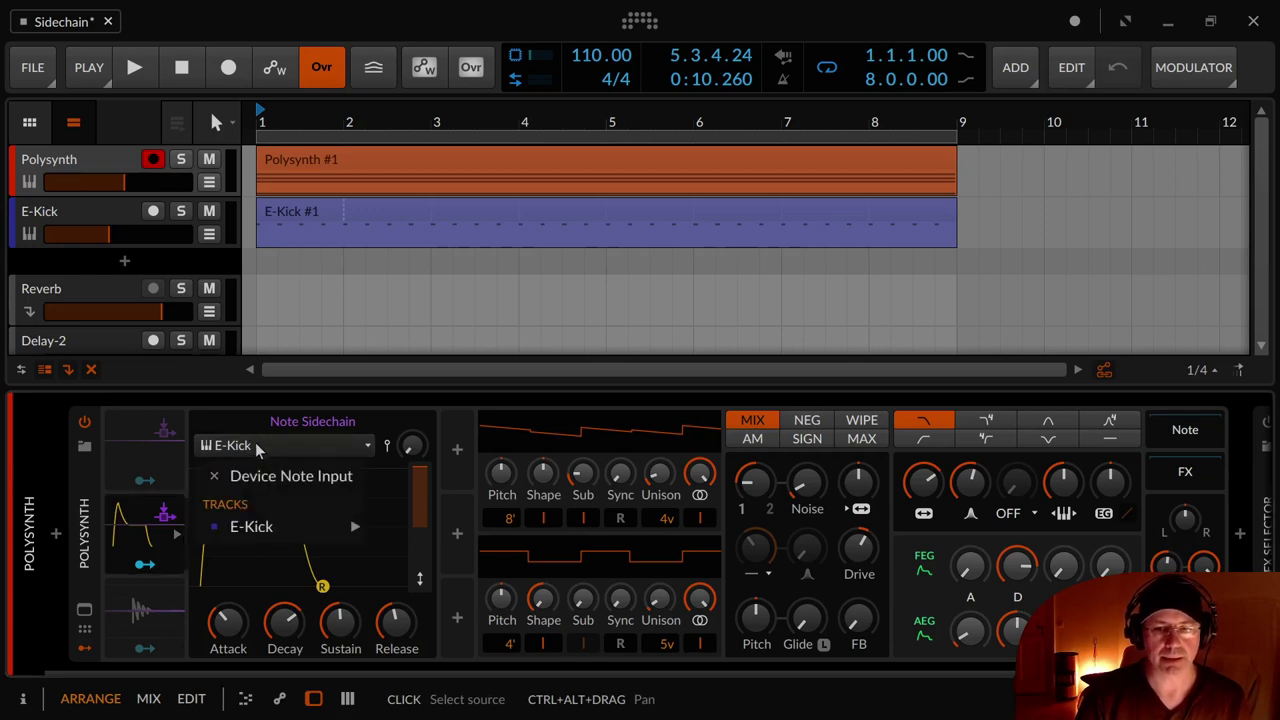
mouse_move(300, 526)
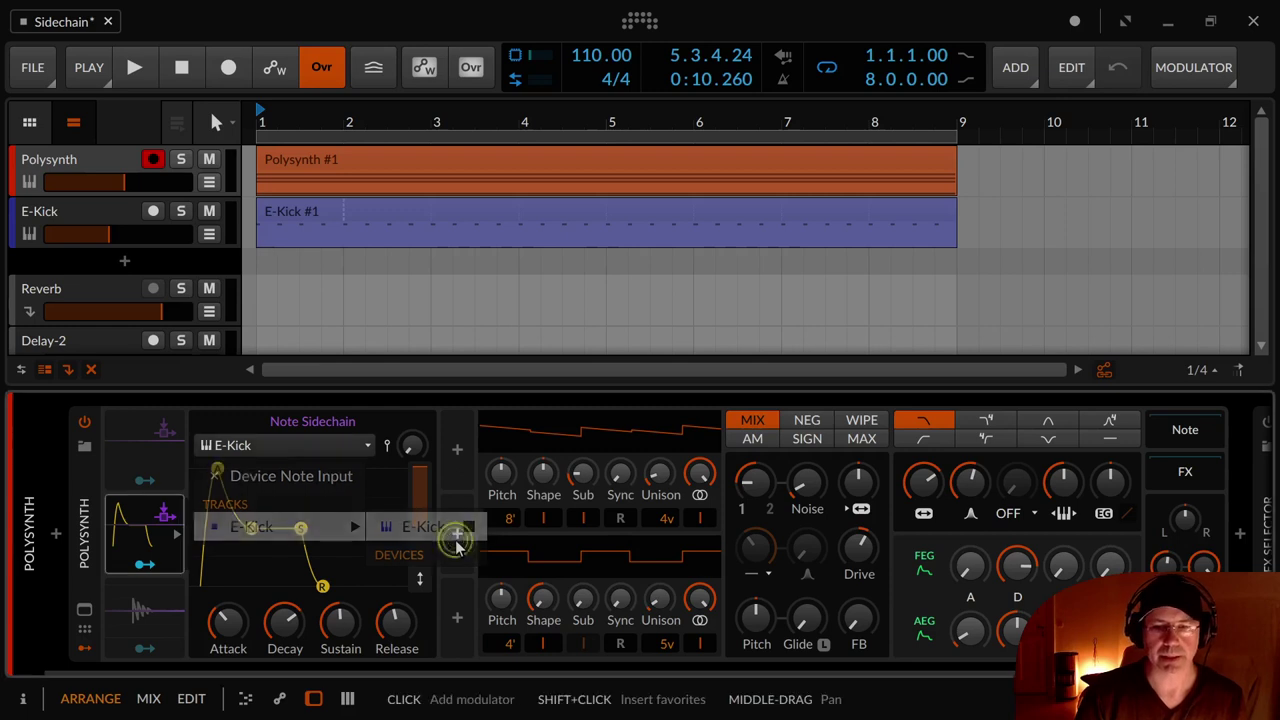
click(443, 530)
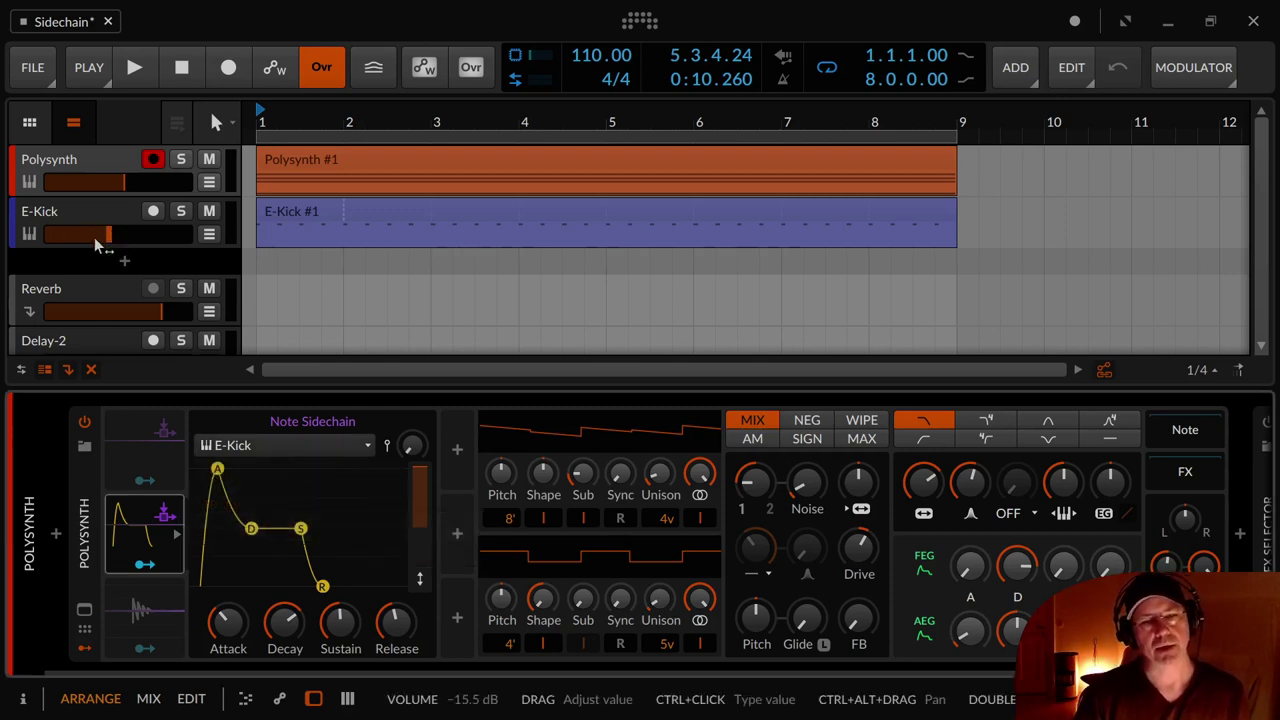
Activate the Audio Sidechain modulator and inspect the E-Kick signals offered as its audio source.
right_click(155, 457)
click(301, 439)
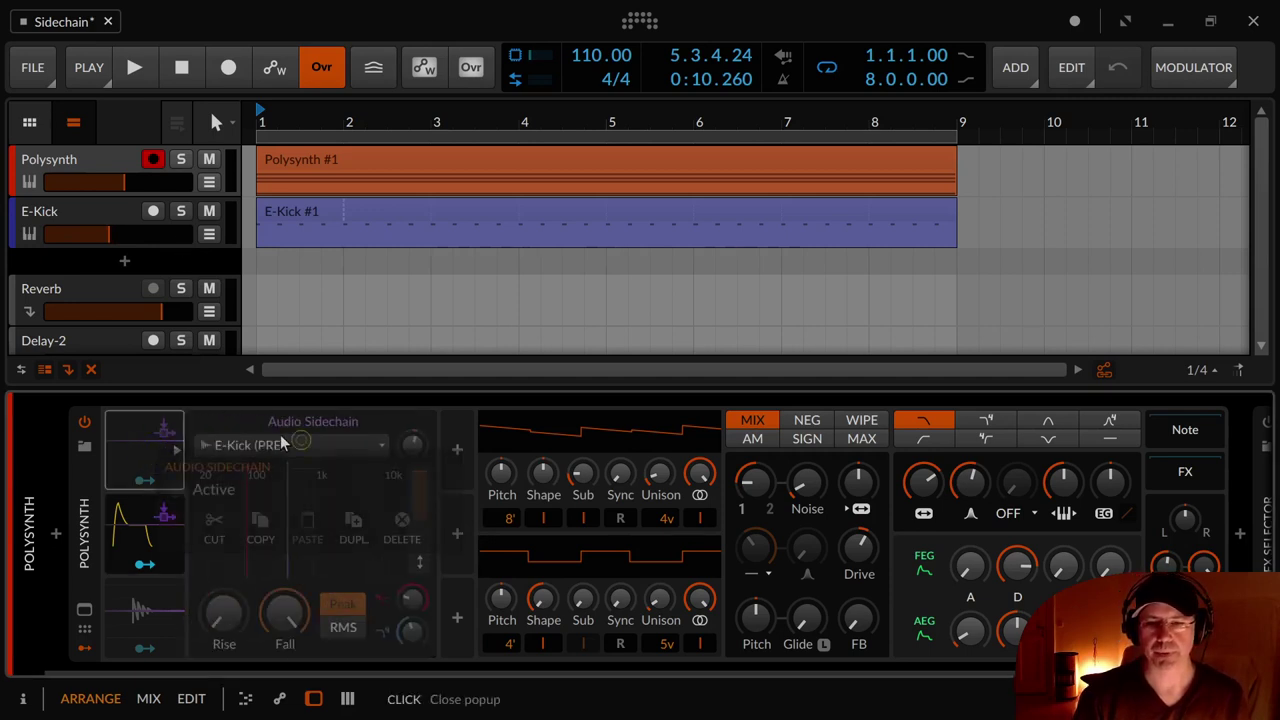
right_click(145, 434)
key(Escape)
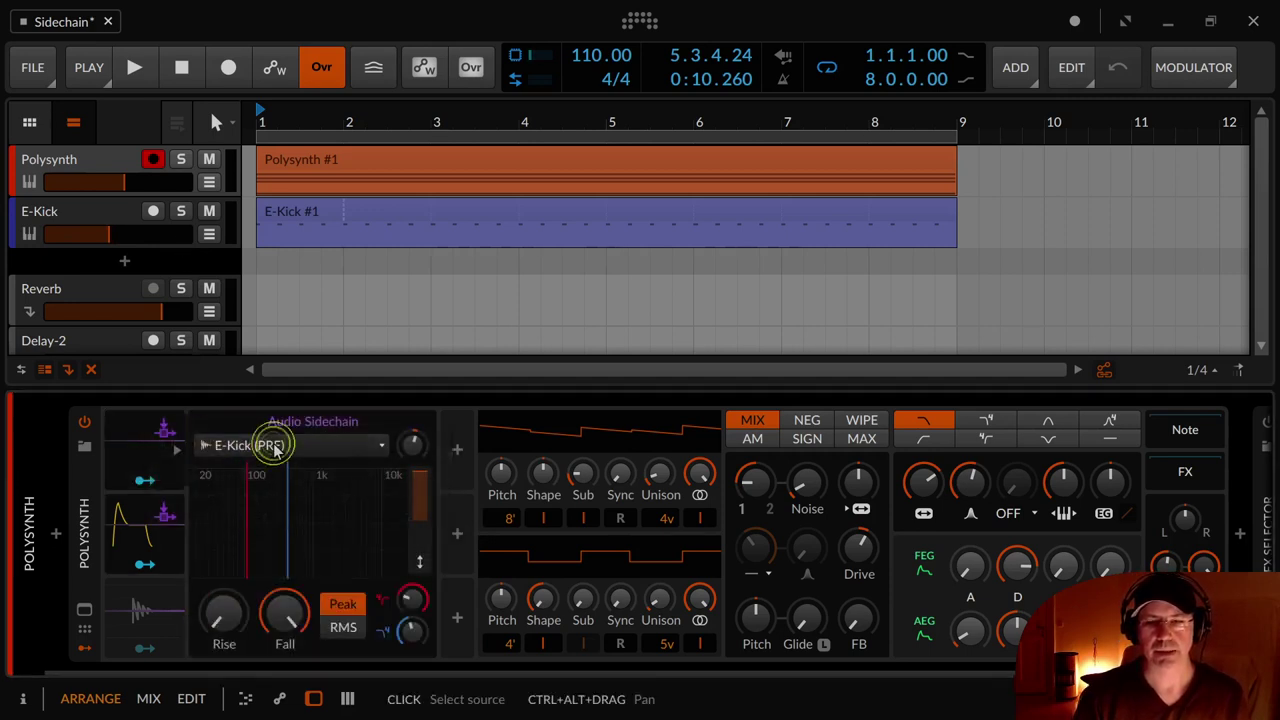
click(272, 444)
mouse_move(343, 557)
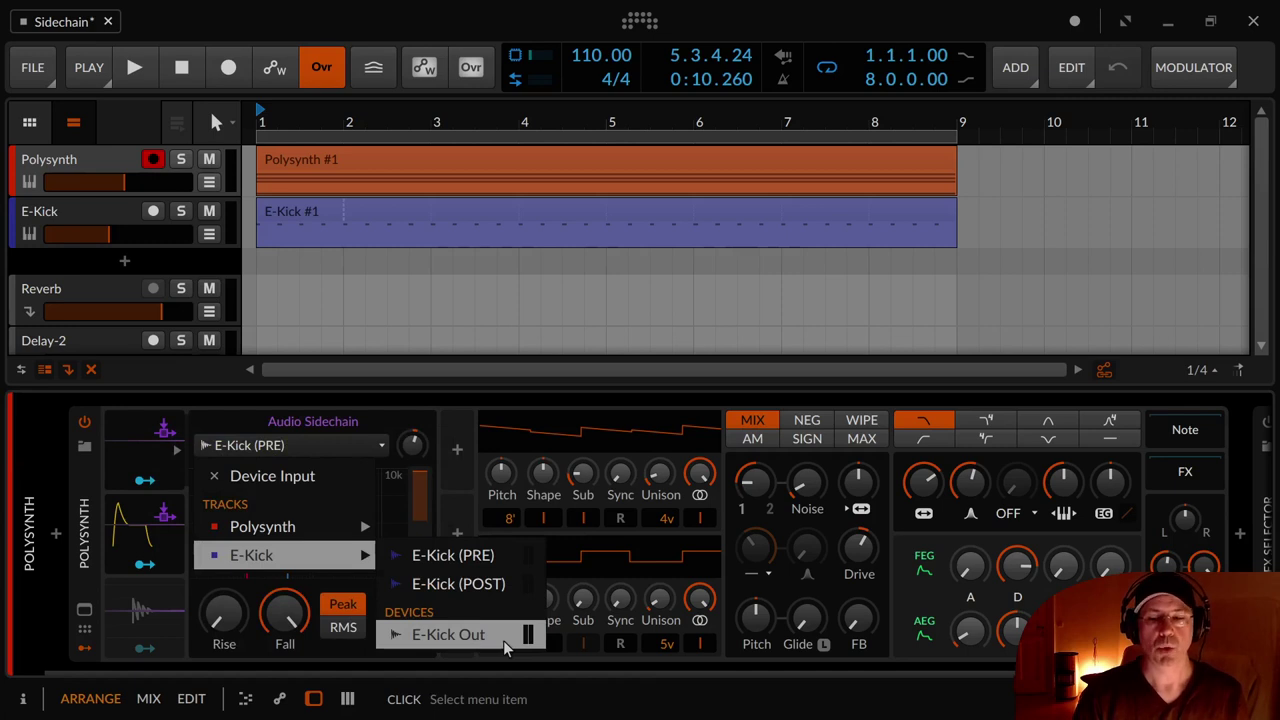
Open the E-Kick track's device chain and add a Tool device after the E-Kick.
click(100, 222)
click(100, 223)
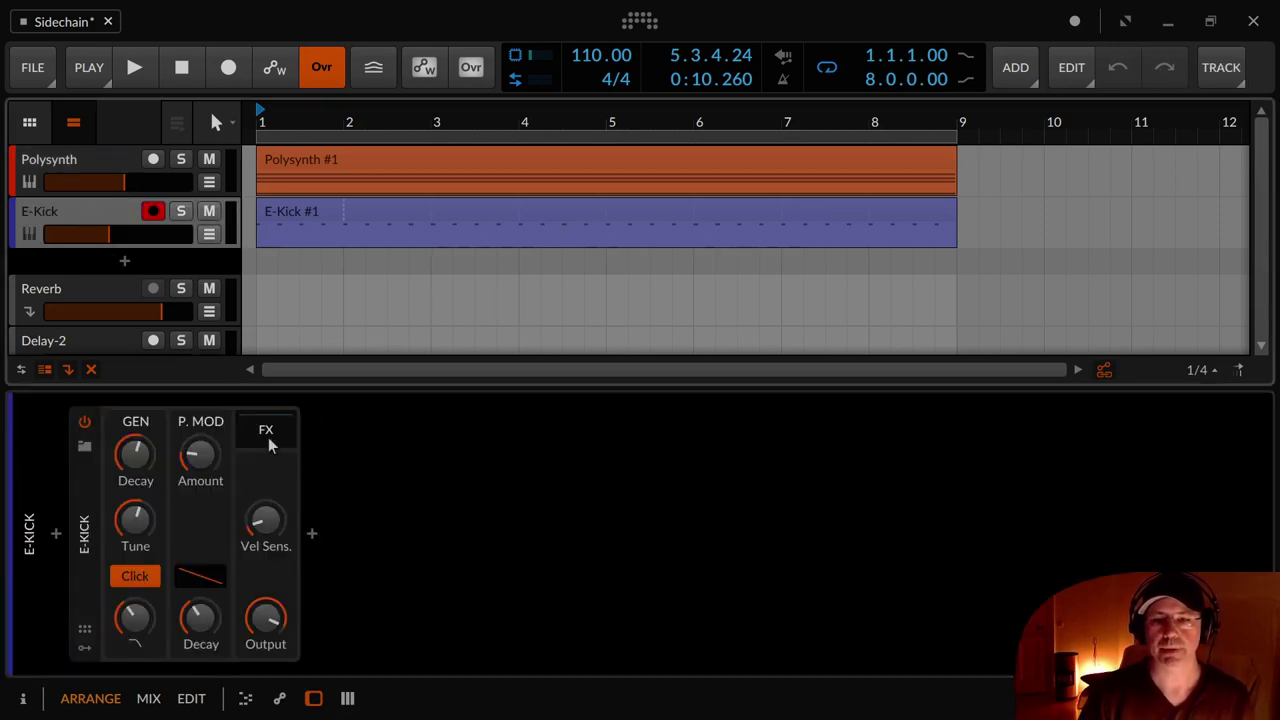
click(311, 533)
text(tool)
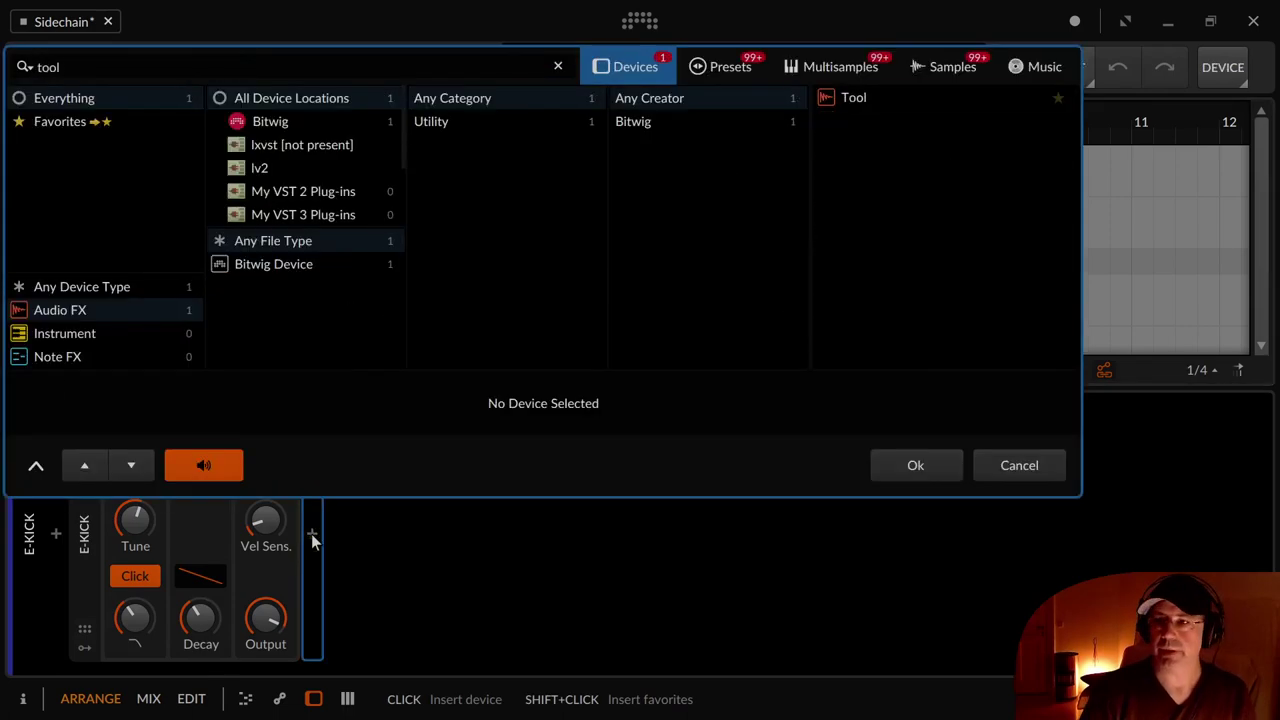
key(Return)
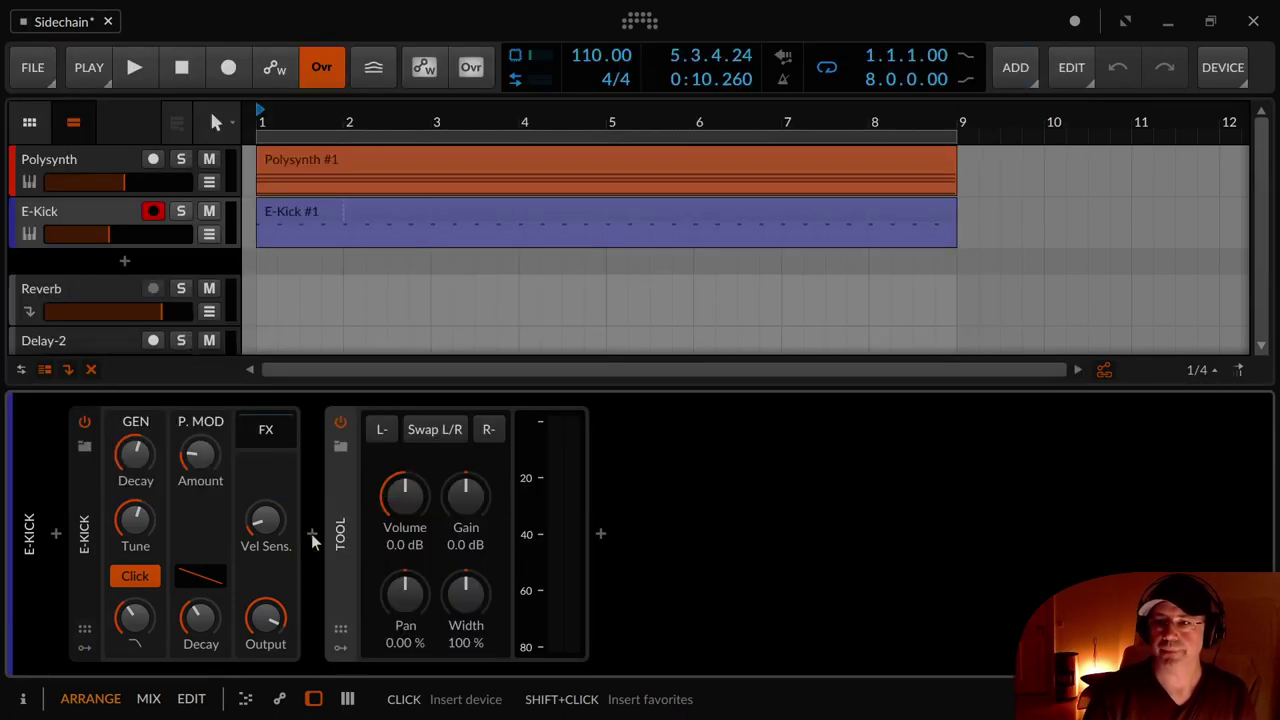
Return to the Polysynth track and choose E-Kick (PRE) as the Audio Sidechain source.
click(50, 165)
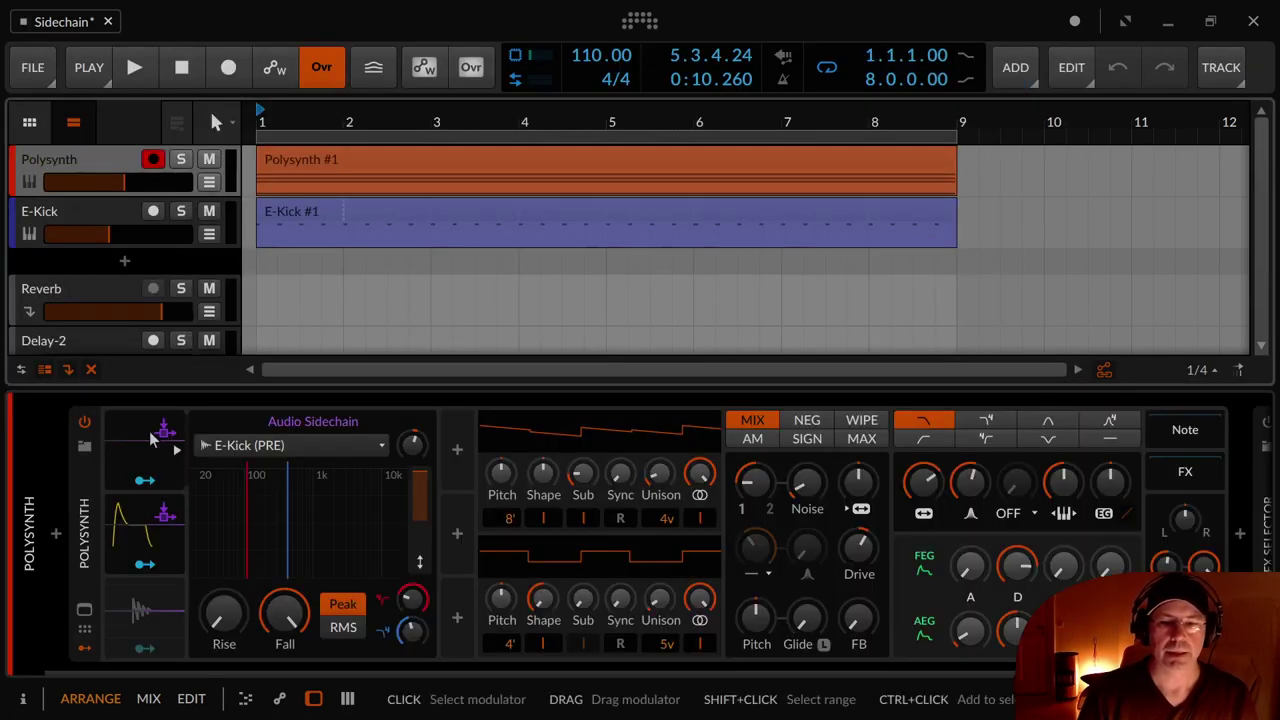
click(263, 446)
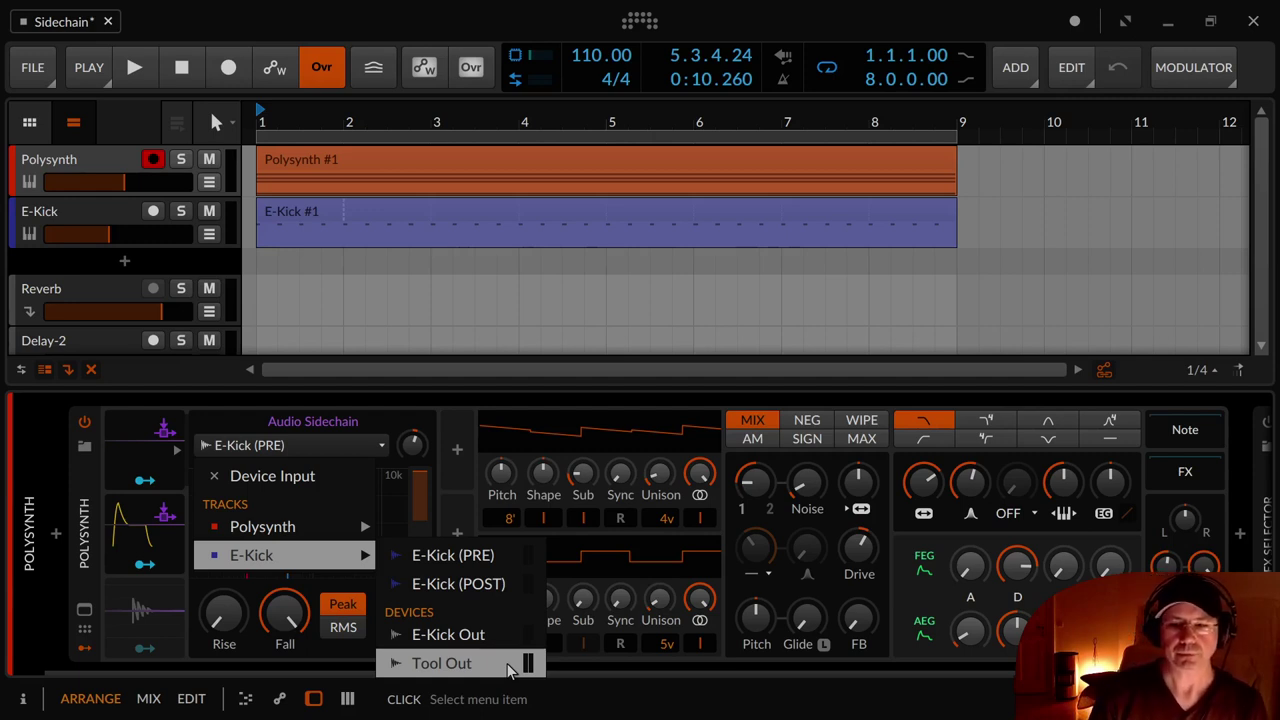
click(460, 553)
Deactivate the Audio Sidechain modulator and show the Note Sidechain settings.
right_click(120, 455)
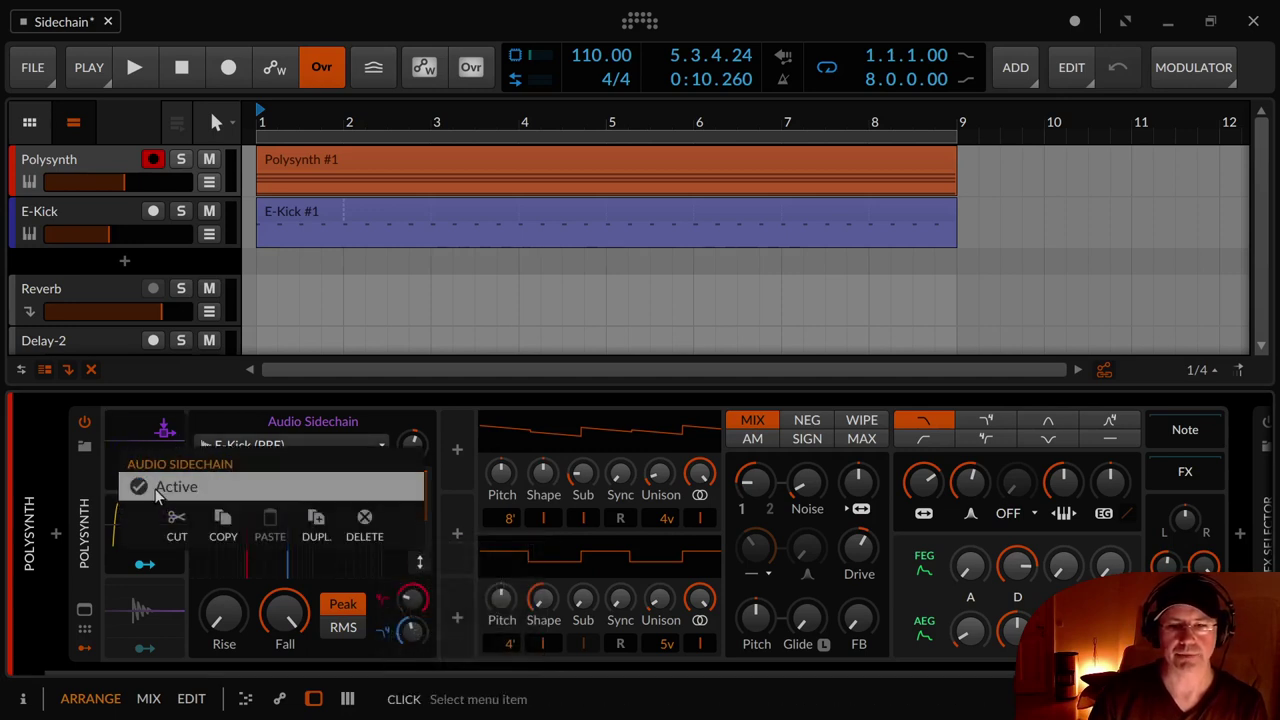
click(135, 530)
click(137, 533)
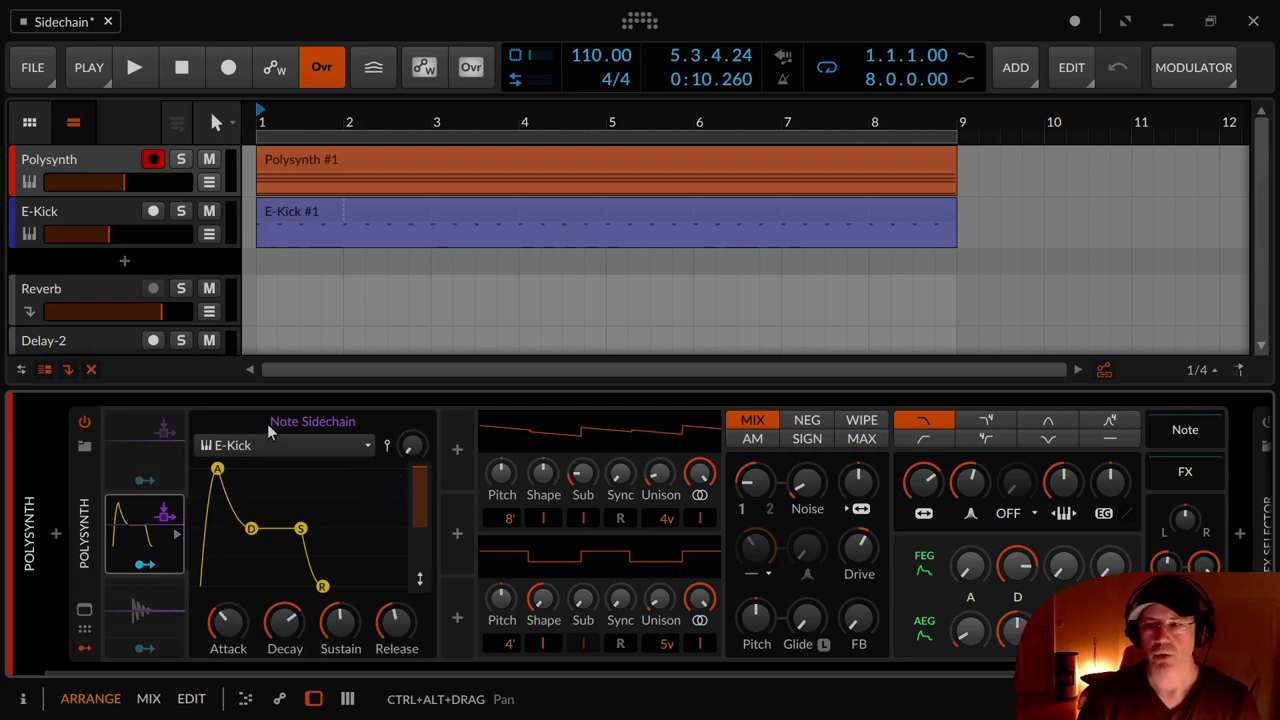
Start playback and audition shorter and longer Note Sidechain Attack values, ending at 62.7 %.
key(space)
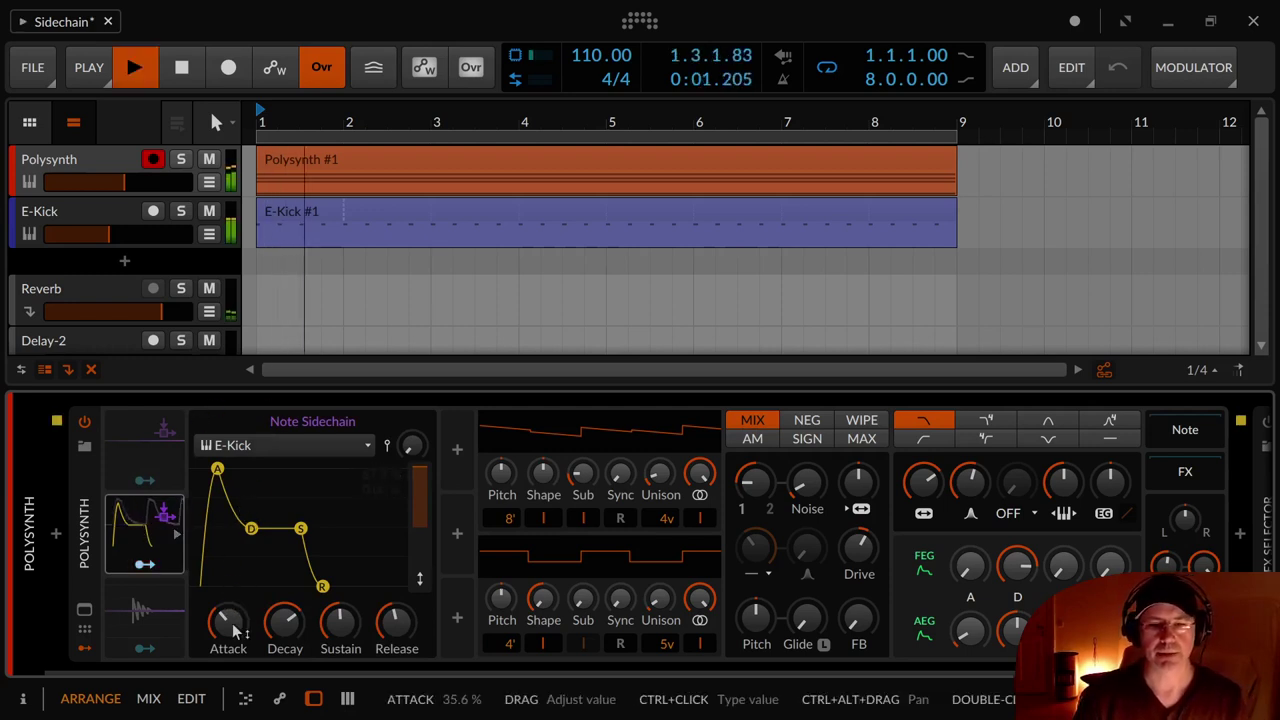
drag(228, 622, 228, 695)
drag(228, 622, 228, 482)
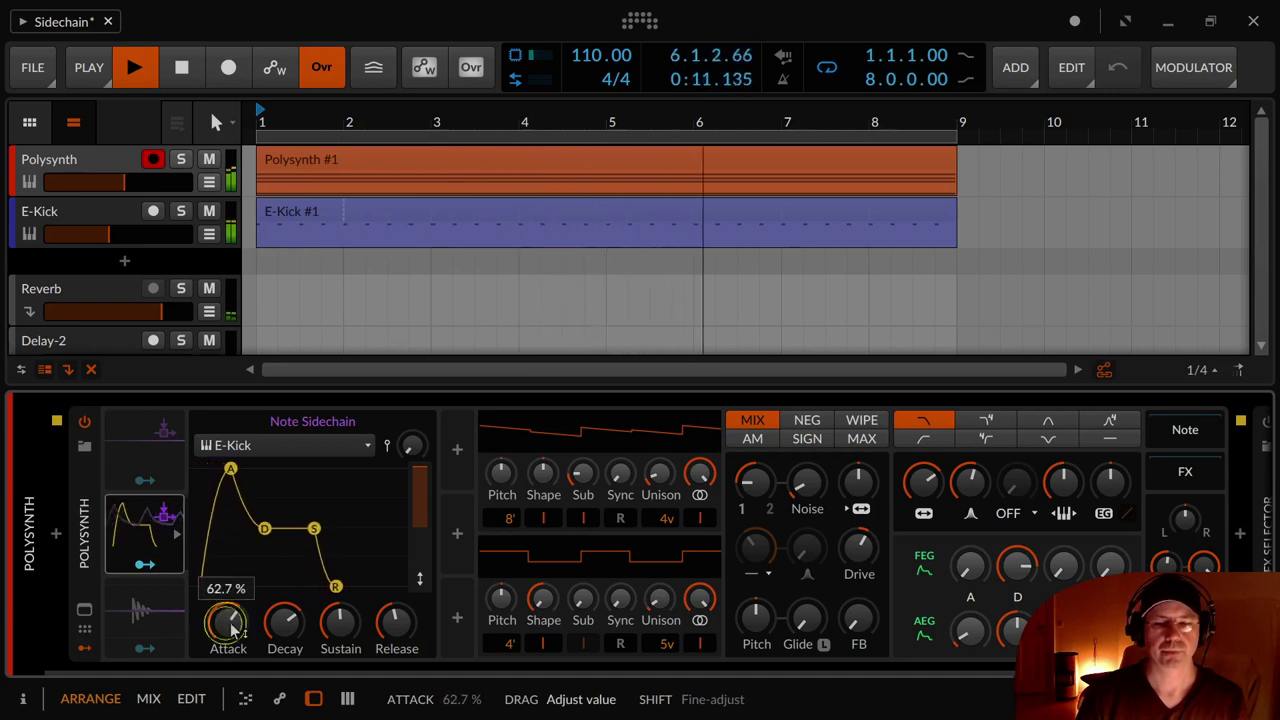
Set the Note Sidechain Decay to 29.7 %, lower Sustain, Attack and Release, and stop playback.
drag(285, 622, 285, 678)
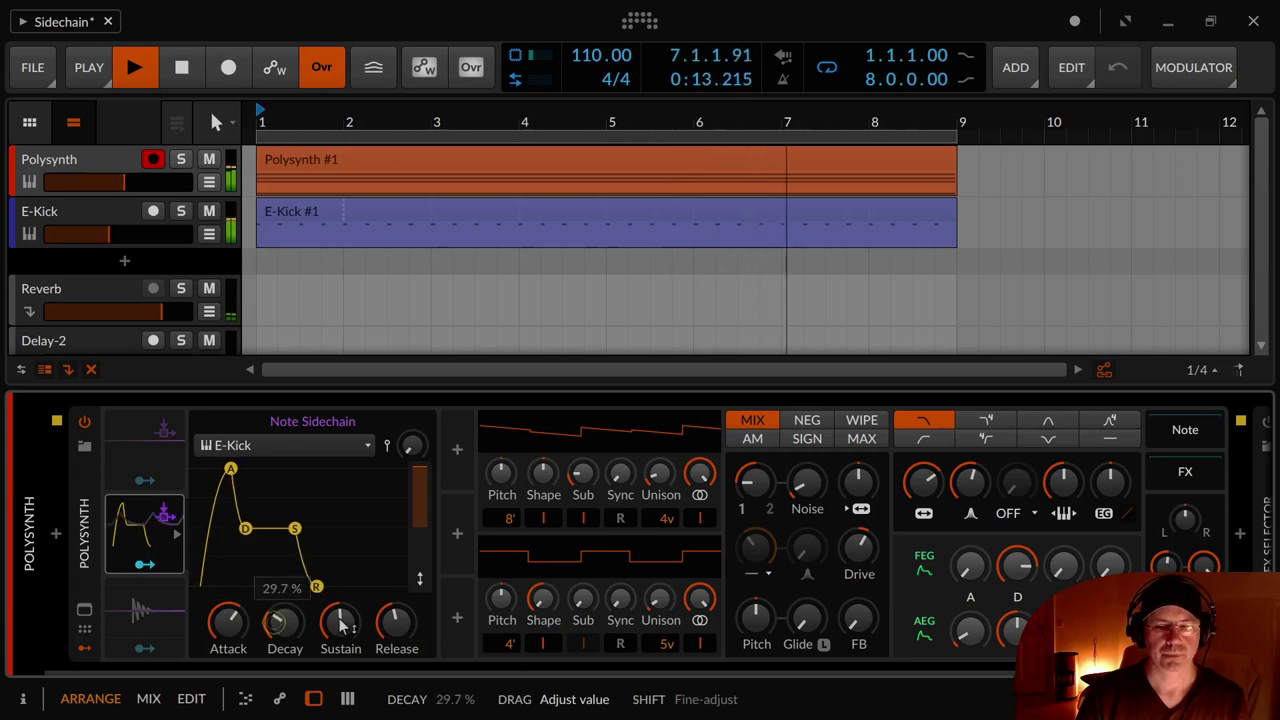
drag(344, 622, 344, 684)
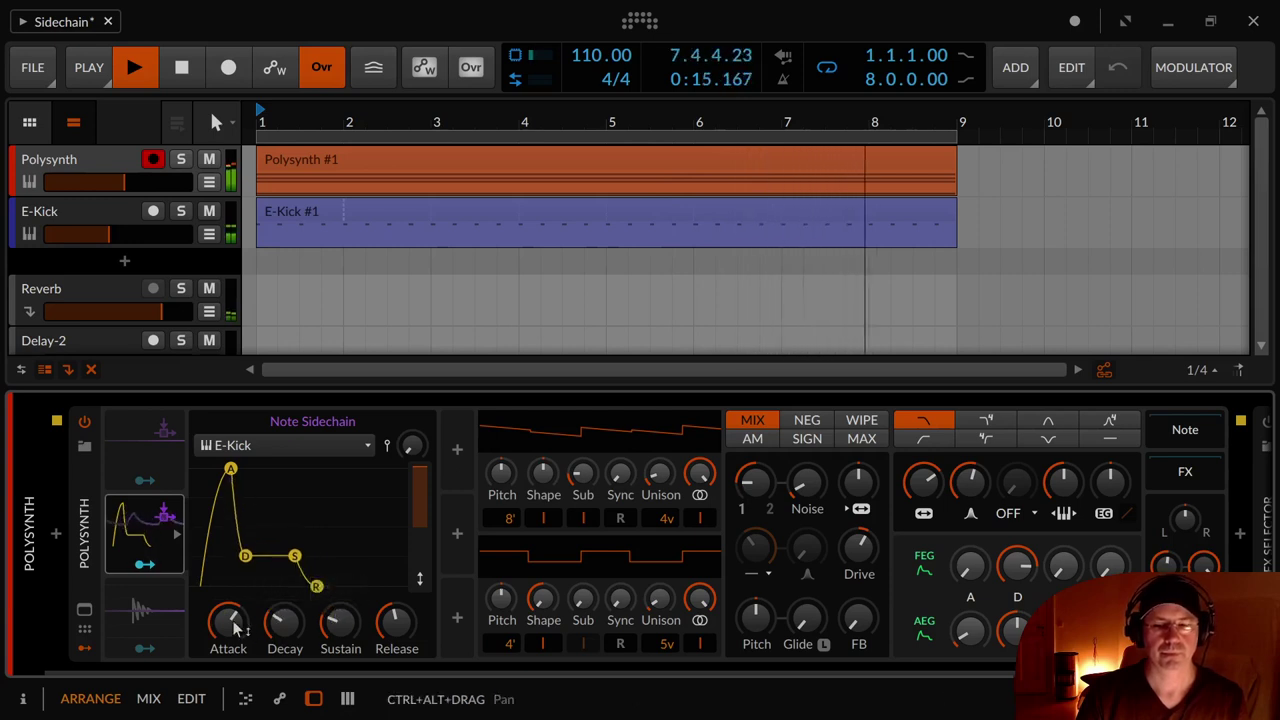
drag(228, 622, 228, 662)
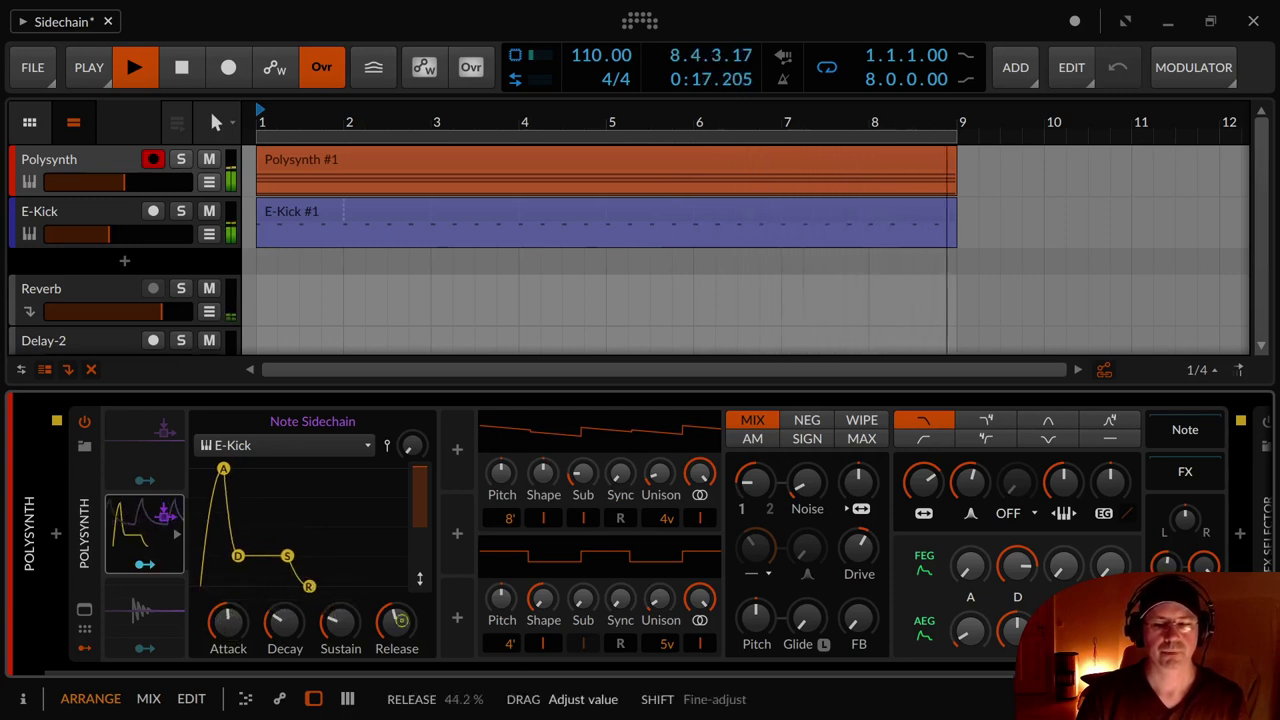
drag(398, 622, 405, 594)
key(space)
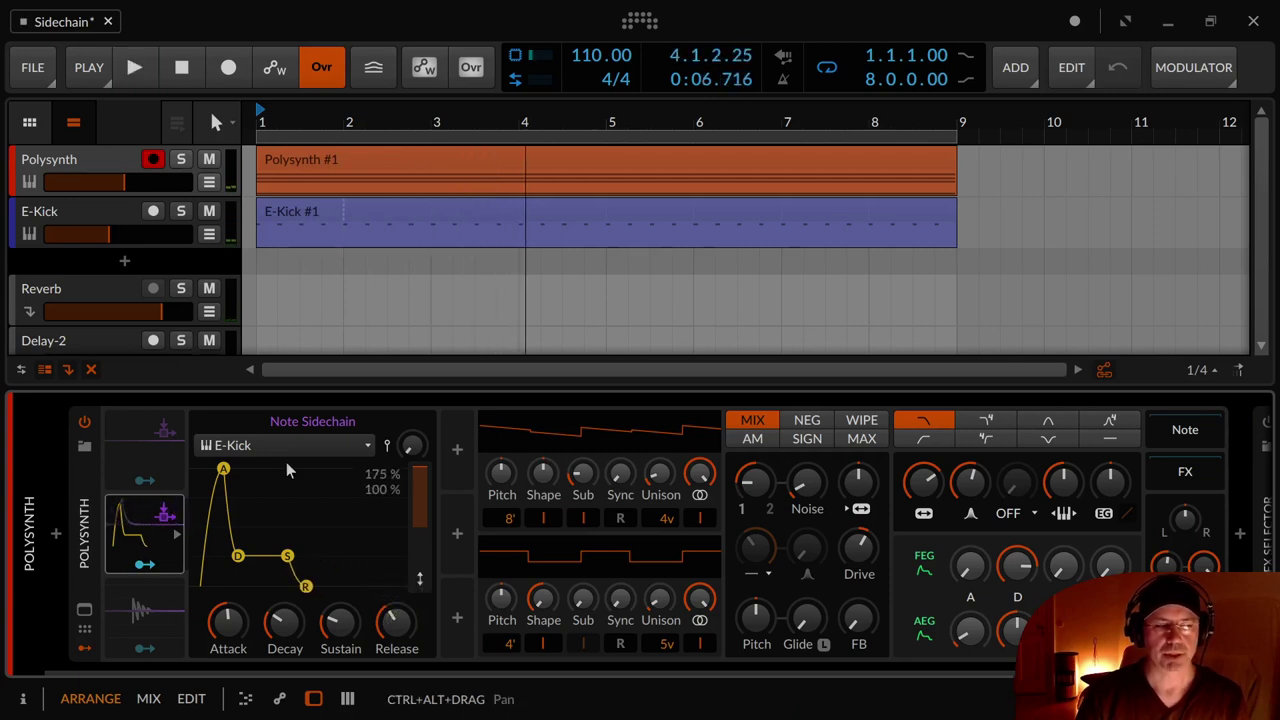
Examine the Note Sidechain's Velocity Sensitivity and output level, and compare its controls with the Audio Sidechain's.
mouse_move(412, 447)
mouse_down()
mouse_move(412, 414)
mouse_move(412, 447)
mouse_up()
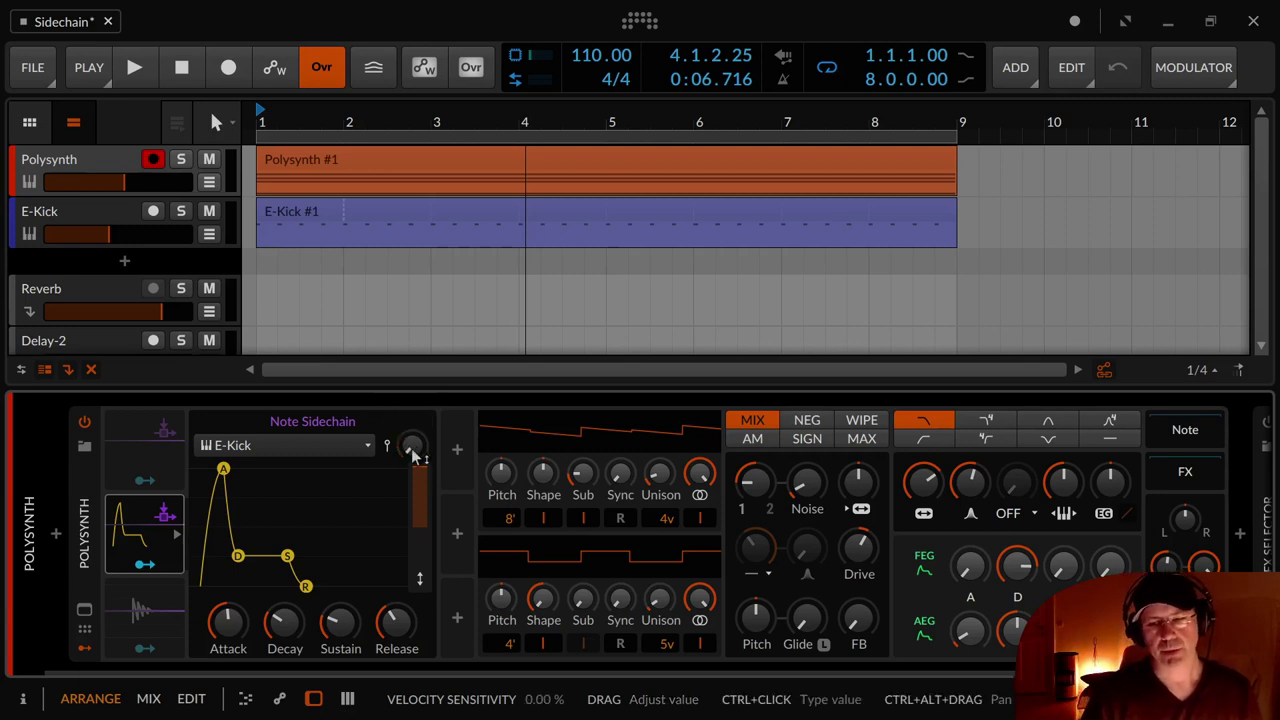
mouse_move(420, 480)
mouse_down()
mouse_move(420, 510)
mouse_move(420, 475)
mouse_up()
click(155, 455)
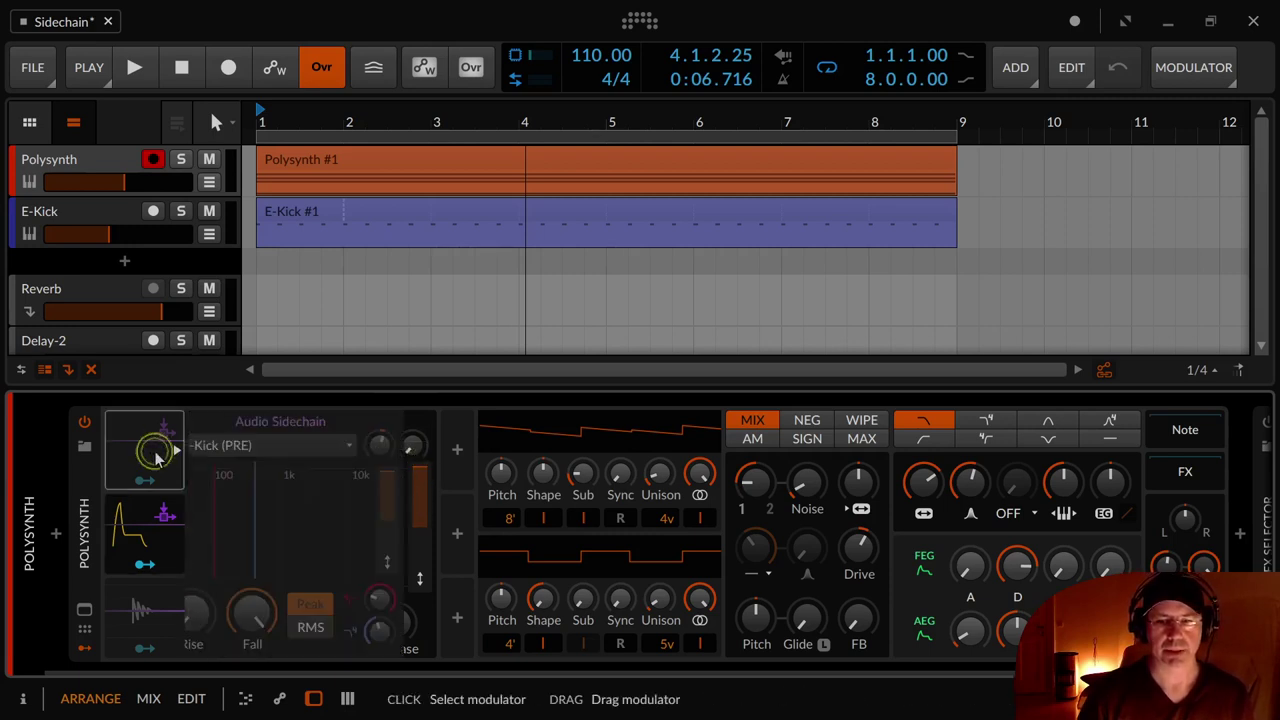
click(145, 538)
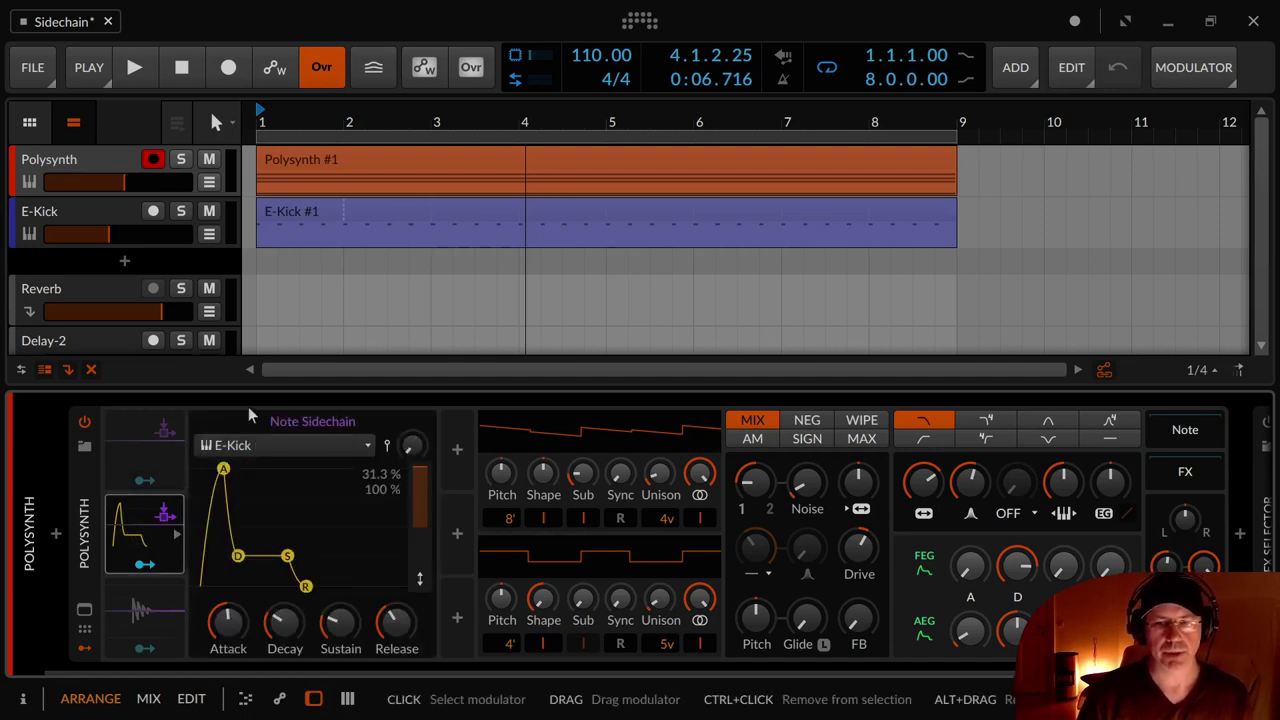
Deactivate the Polysynth's Note Sidechain modulator and activate its Audio Rate modulator.
right_click(135, 537)
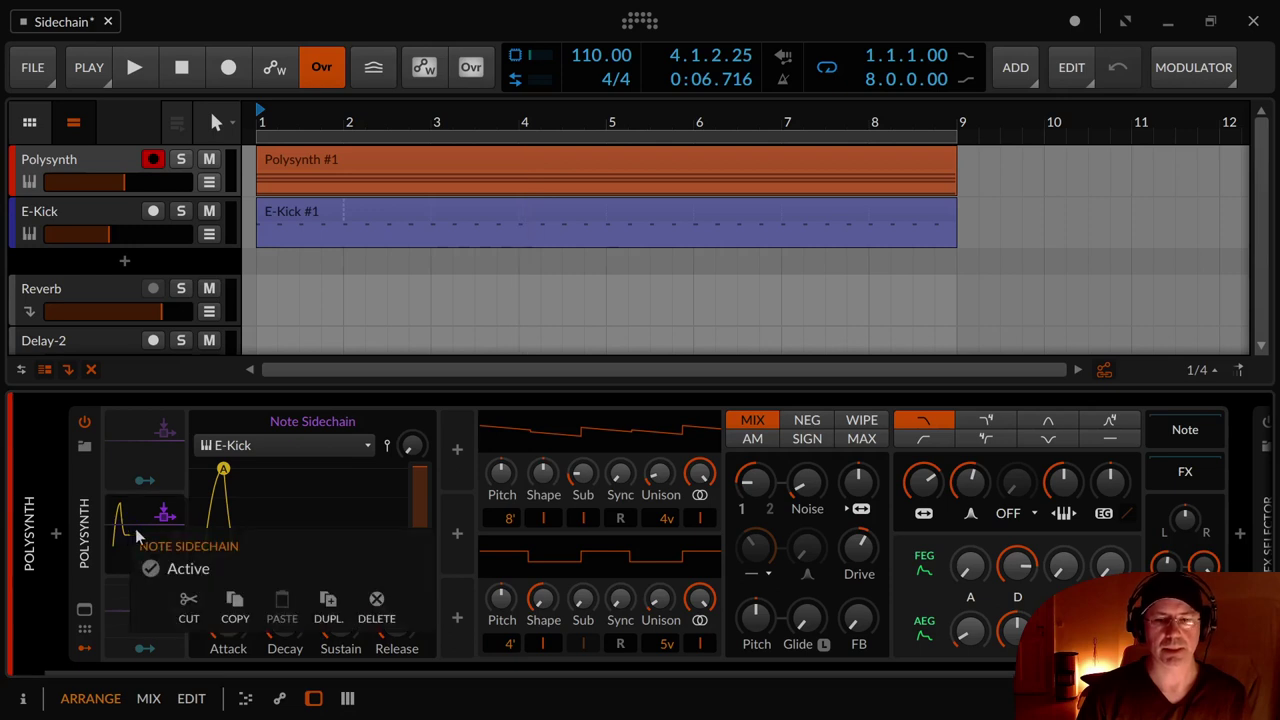
click(177, 568)
click(132, 614)
right_click(129, 619)
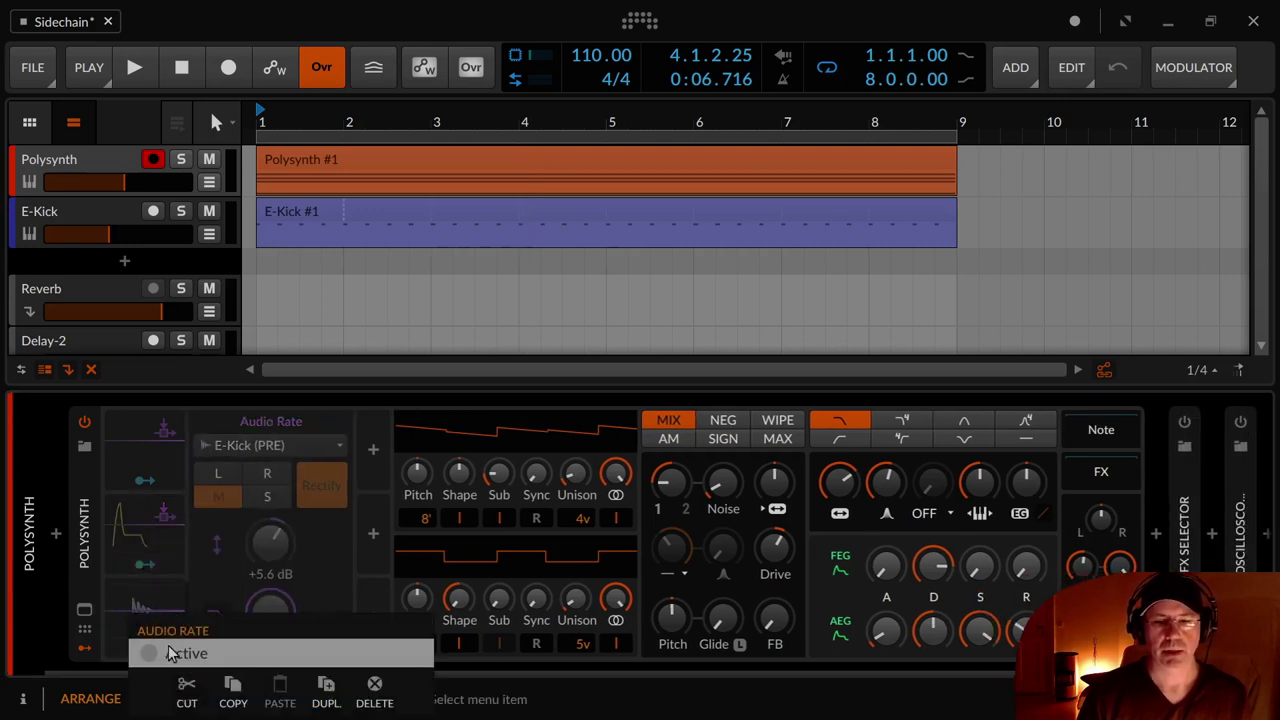
click(170, 651)
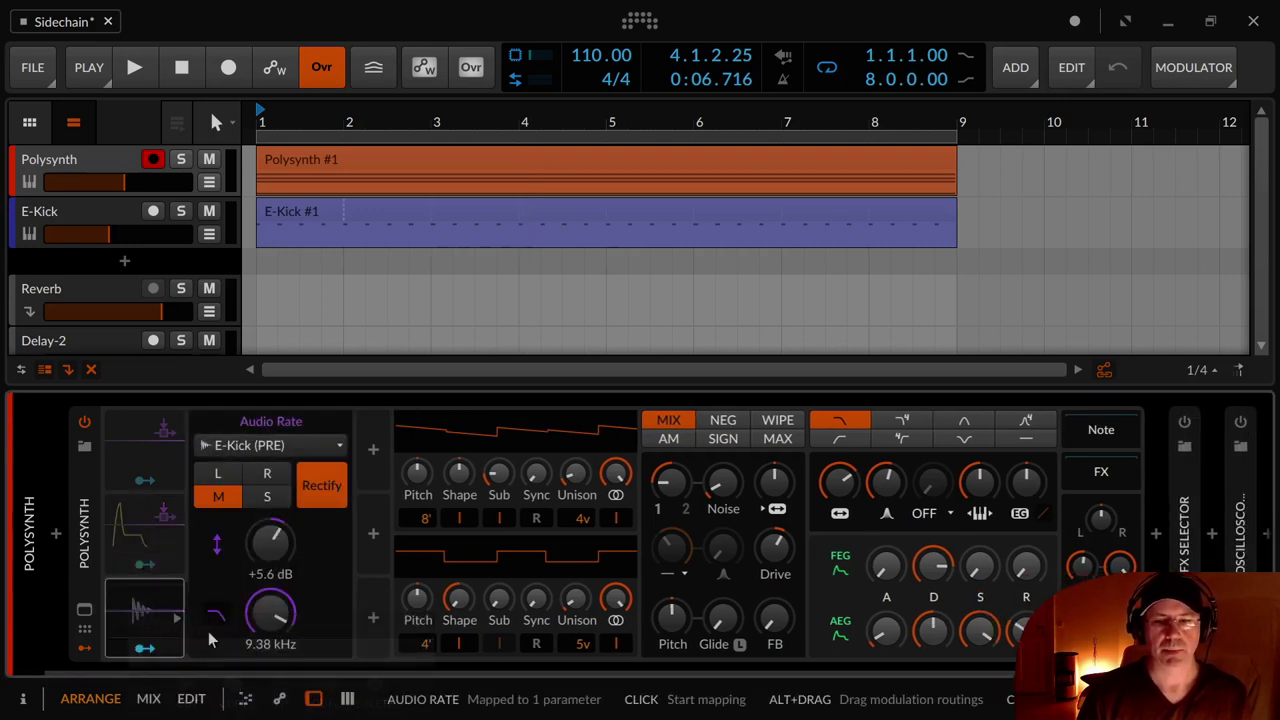
click(137, 627)
click(137, 627)
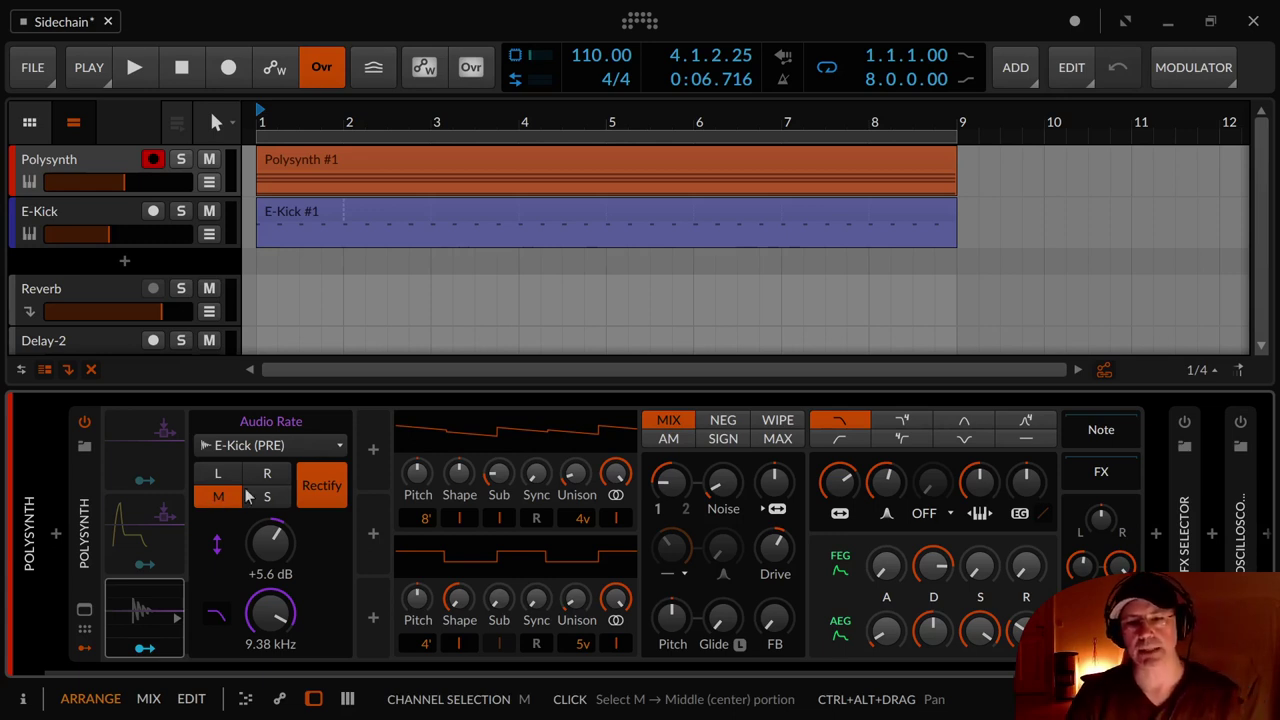
During playback, set the Audio Rate gain to -4.7 dB and filter cutoff to 281 Hz, and reveal its modulation mapping.
key(space)
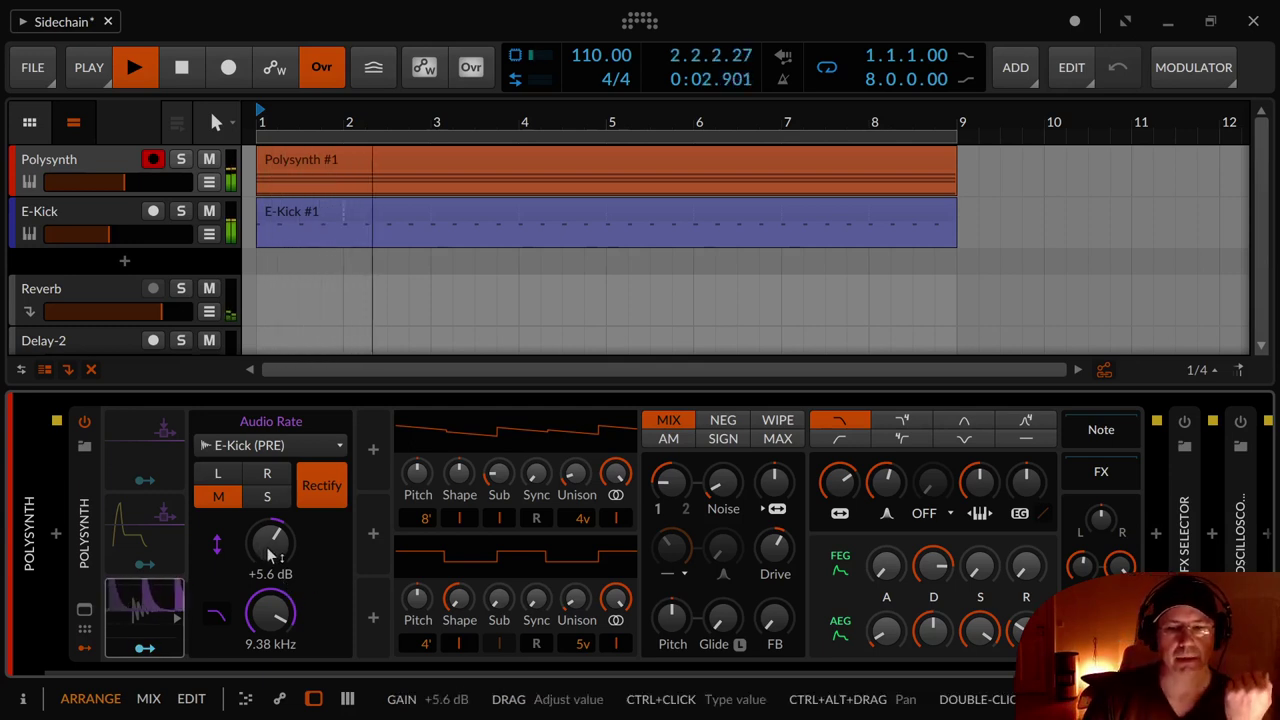
drag(271, 542, 271, 684)
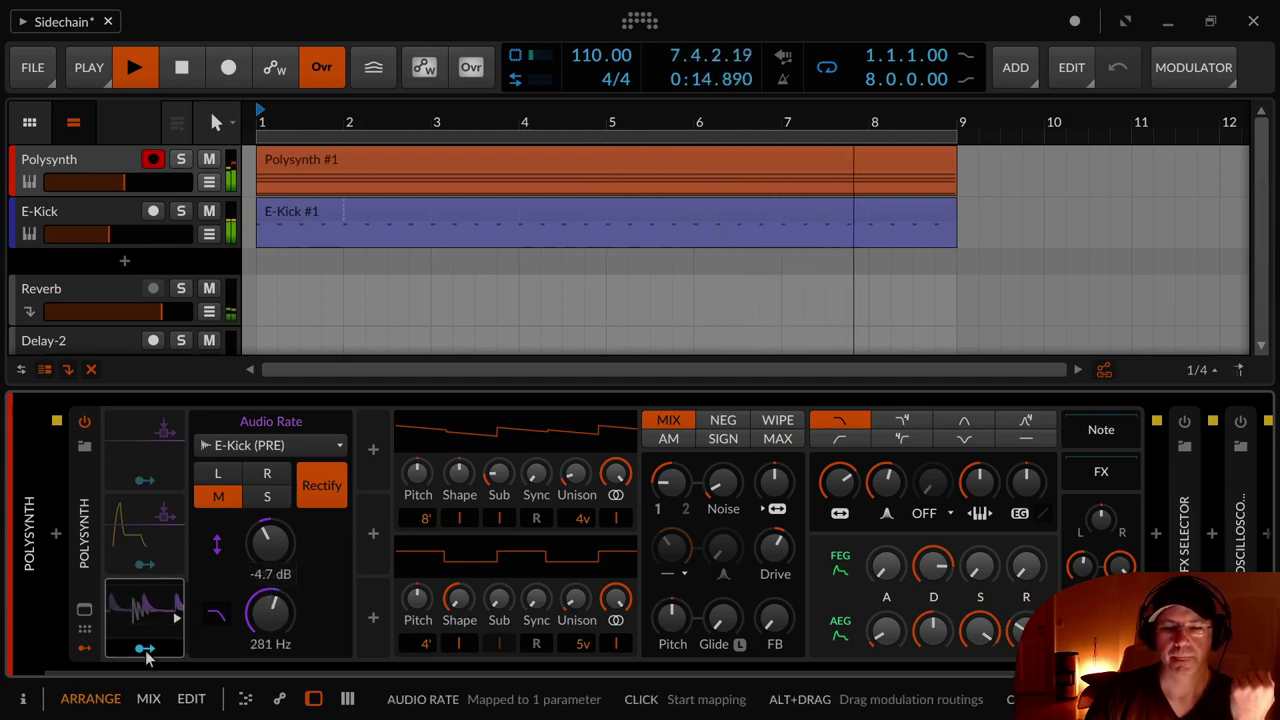
click(147, 652)
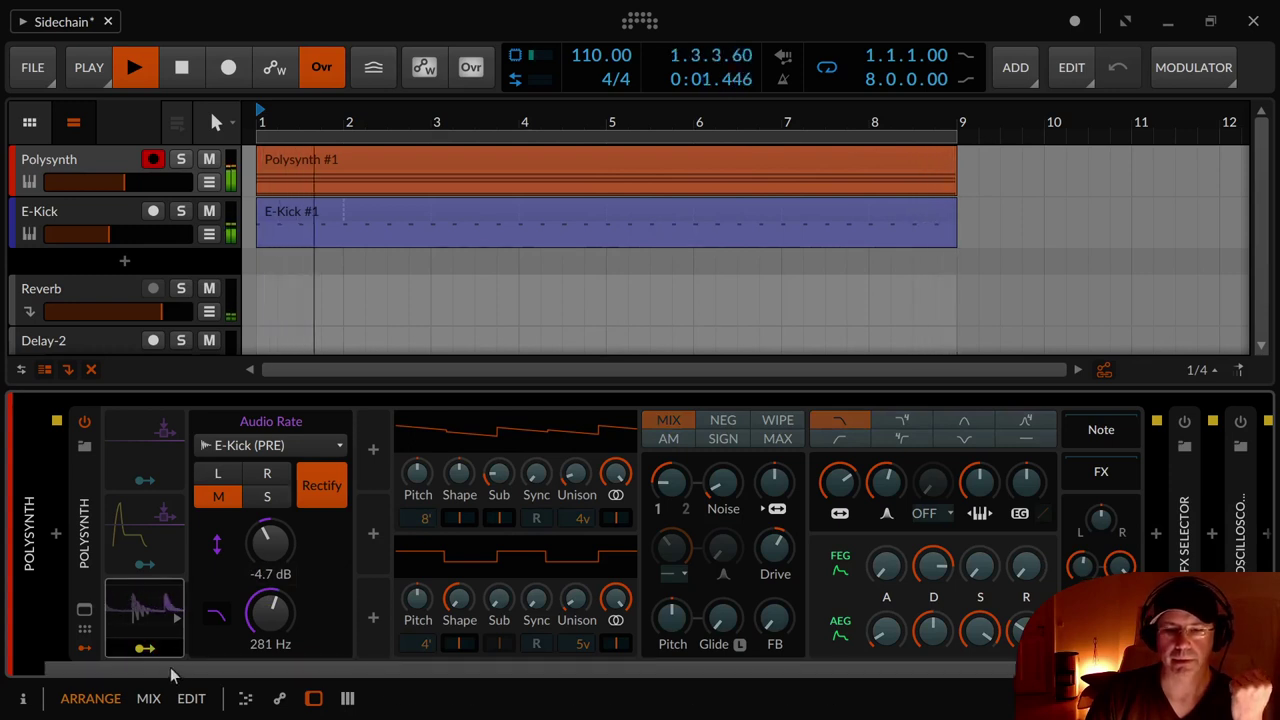
Audition an Audio Rate gain of +0.9 dB, set the cutoff to 32.7 Hz and gain to +8.6 dB, and stop playback.
mouse_move(270, 545)
mouse_down()
mouse_move(270, 496)
mouse_move(265, 558)
mouse_up()
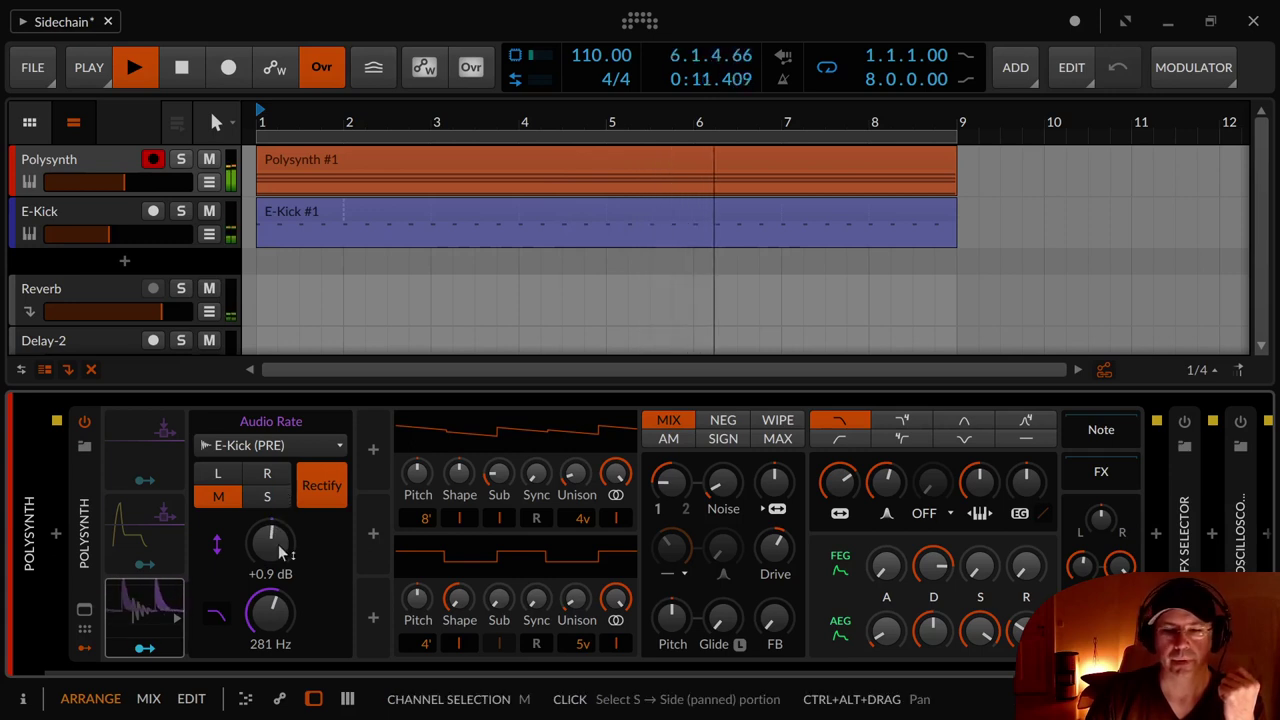
drag(270, 612, 270, 655)
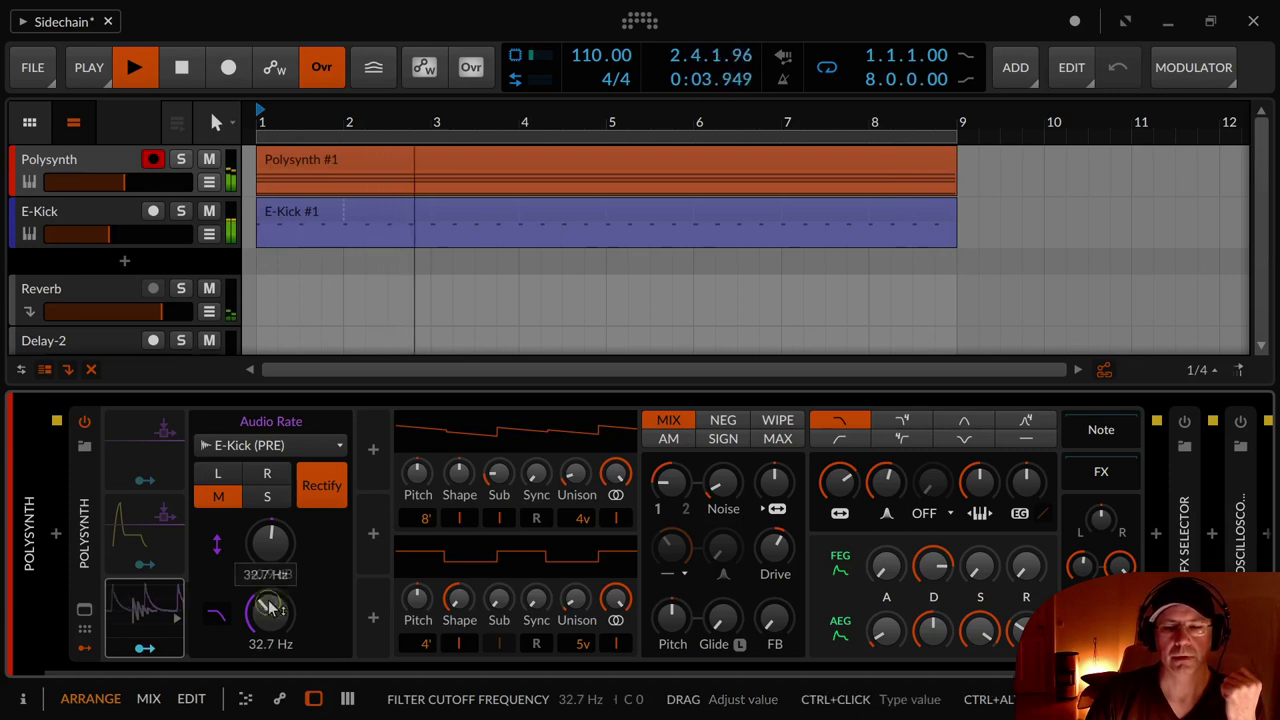
drag(270, 548, 270, 535)
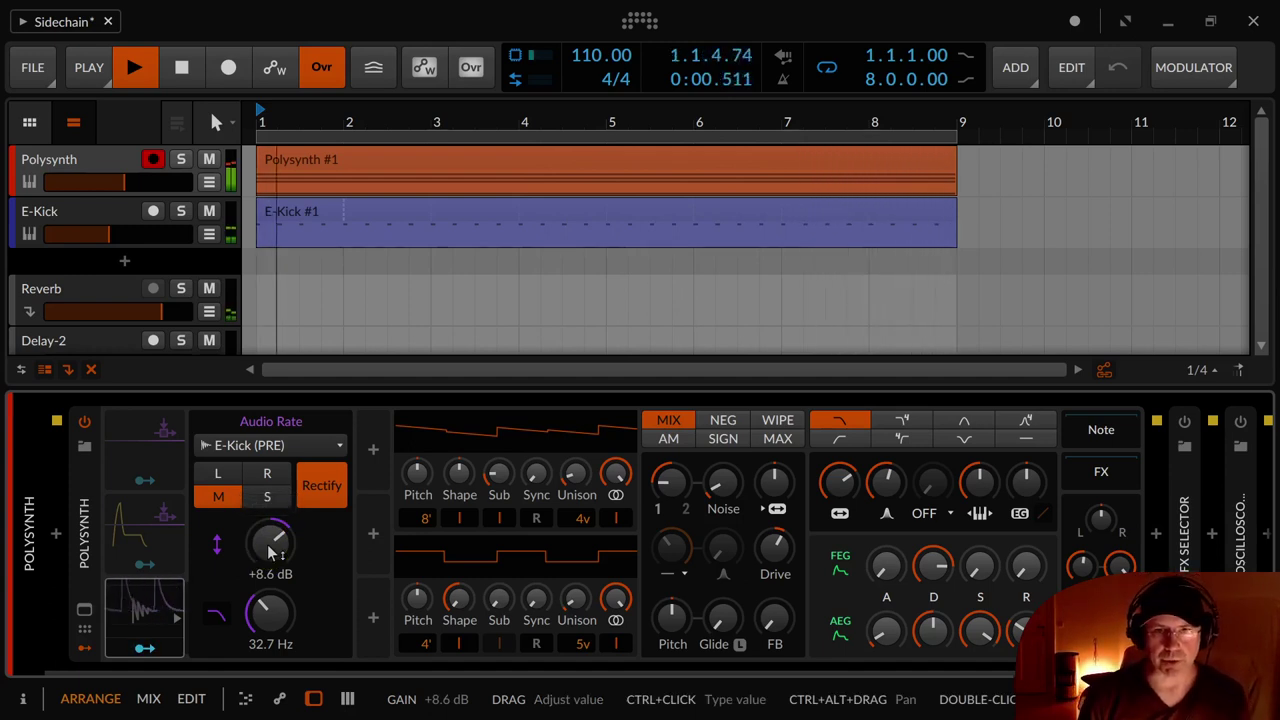
key(space)
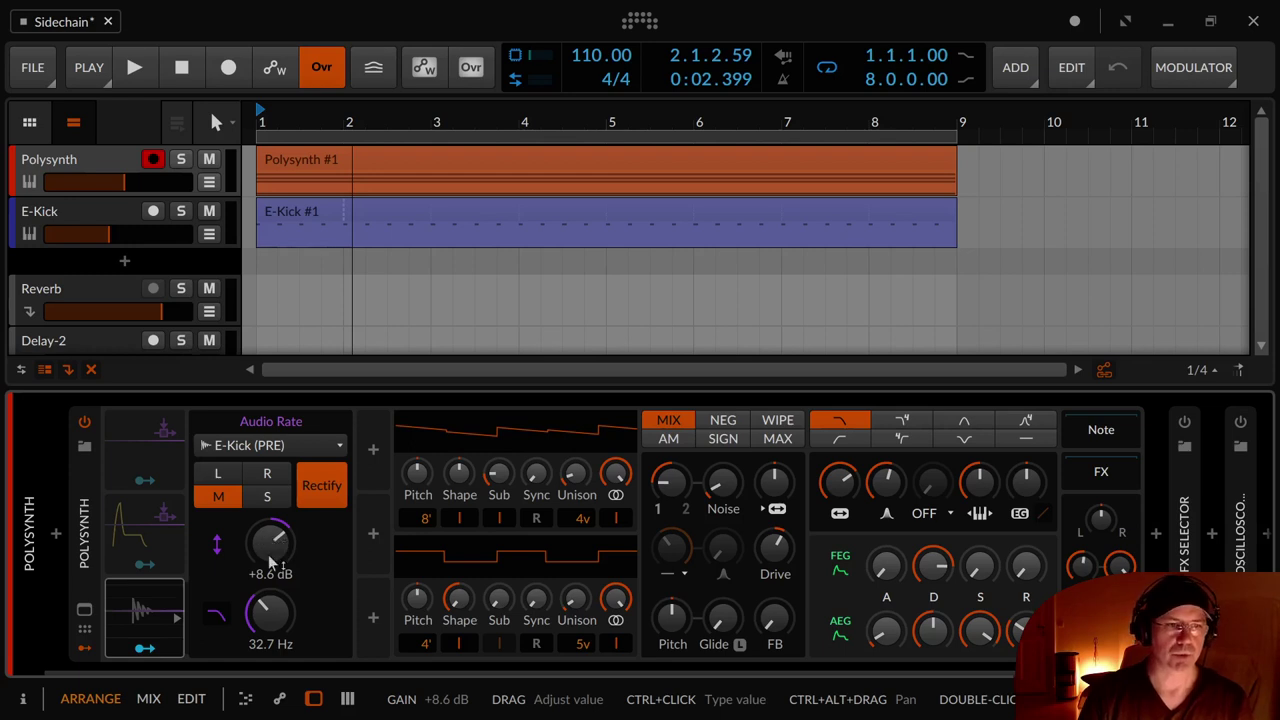
Deactivate the Polysynth's Audio Rate modulator, hide the modulators, and collapse the Polysynth device.
right_click(137, 610)
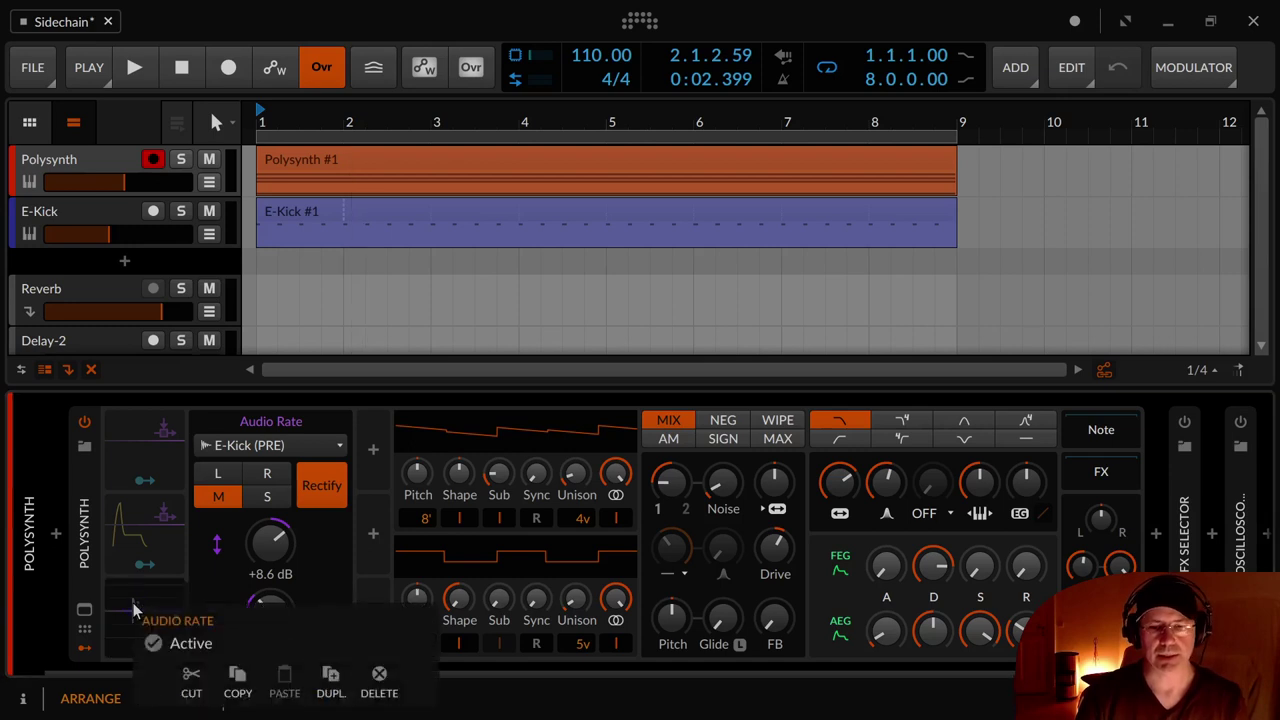
click(170, 643)
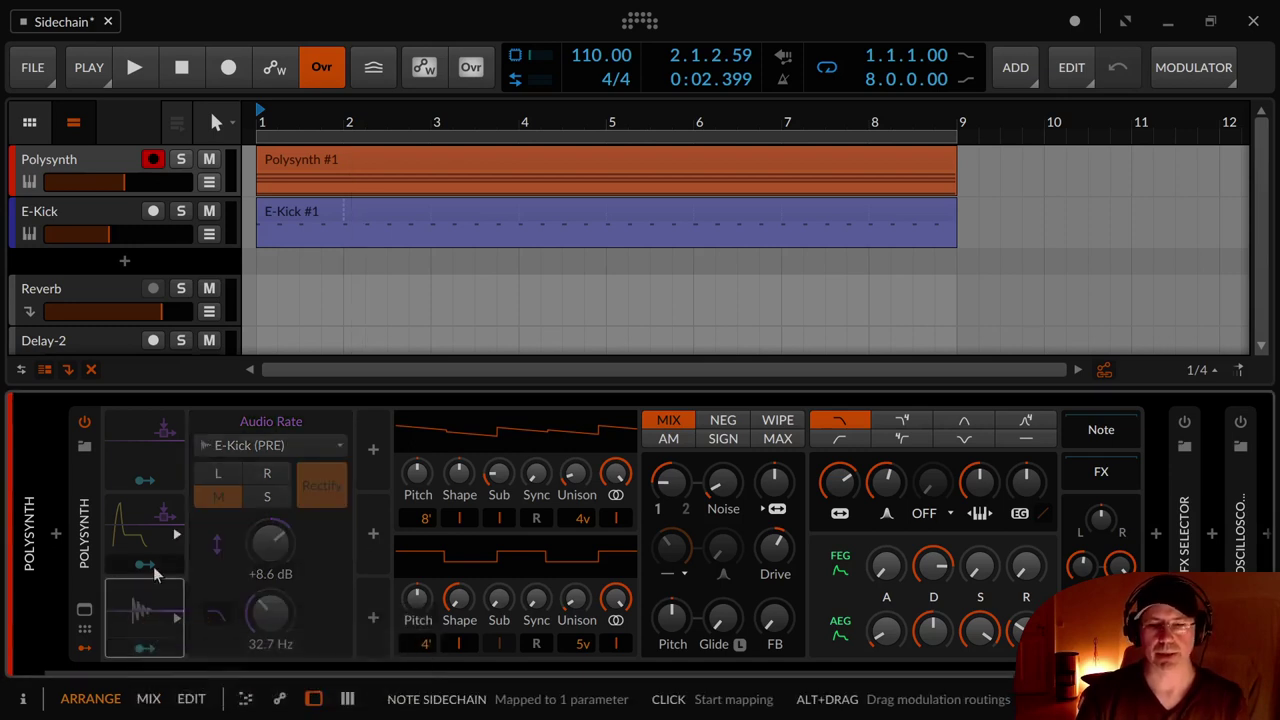
click(87, 648)
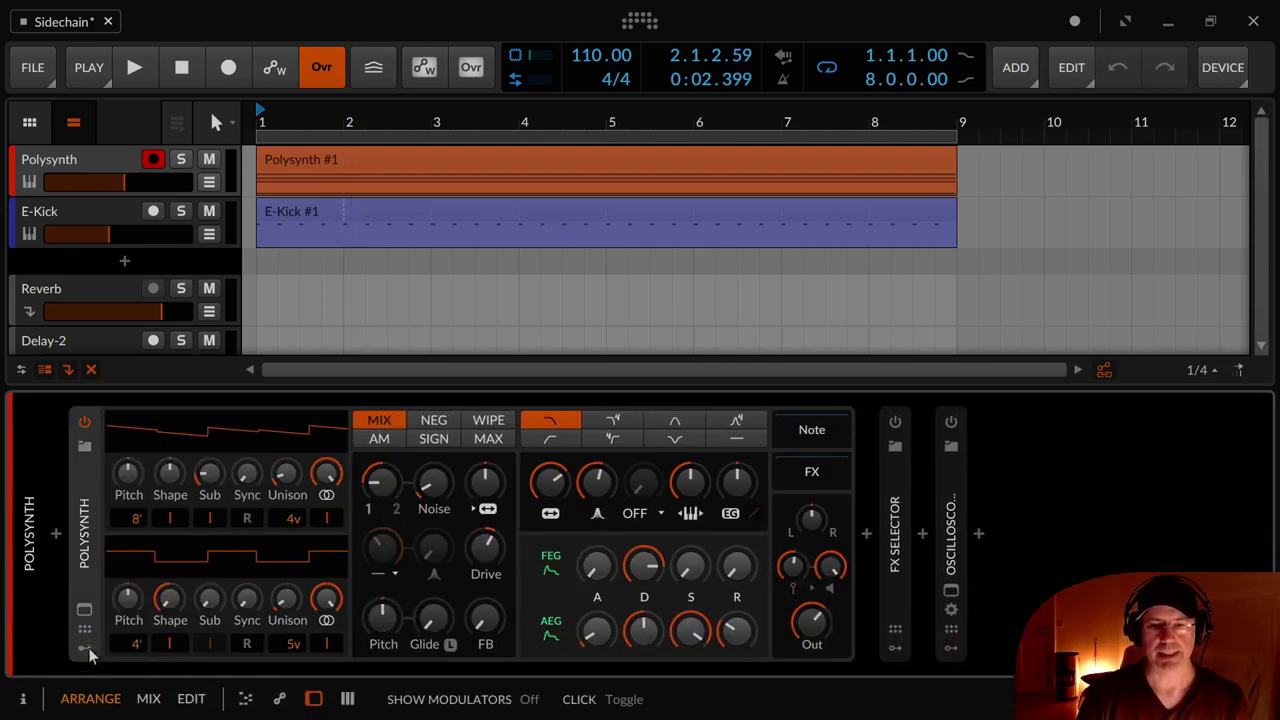
double_click(83, 580)
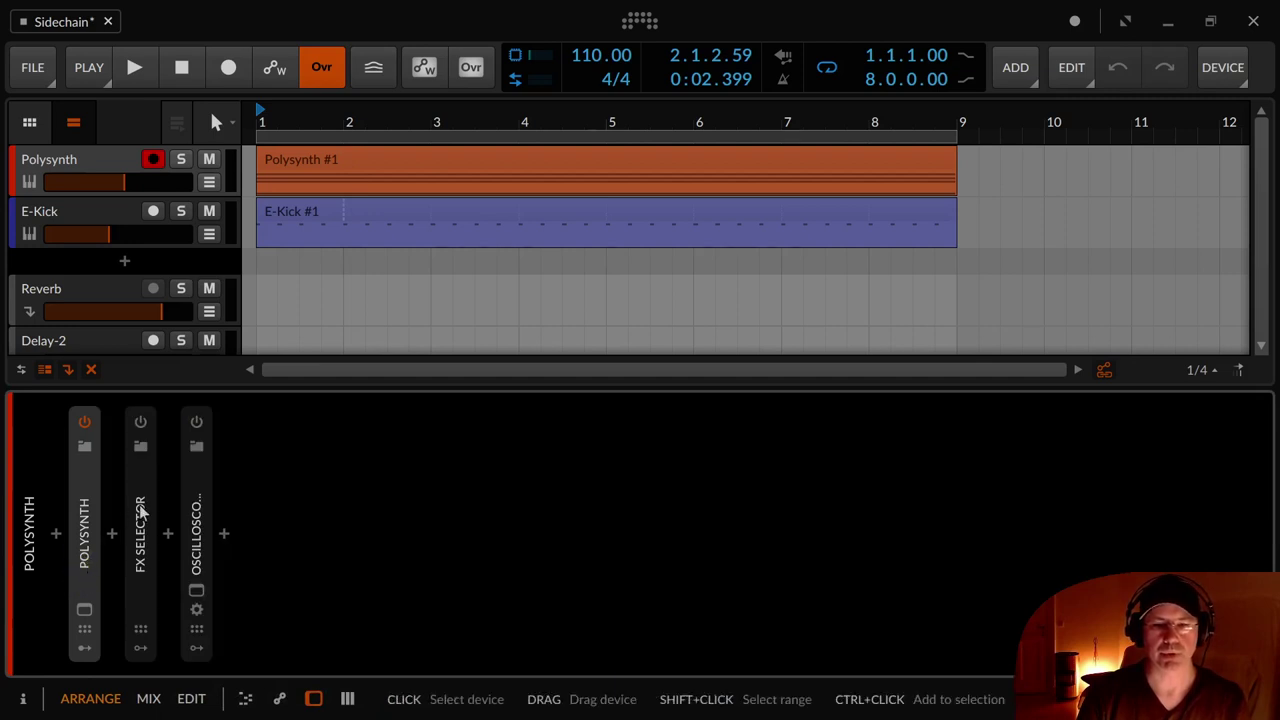
Expand and activate the FX Selector device, and select its Volume Ducking layer.
double_click(146, 500)
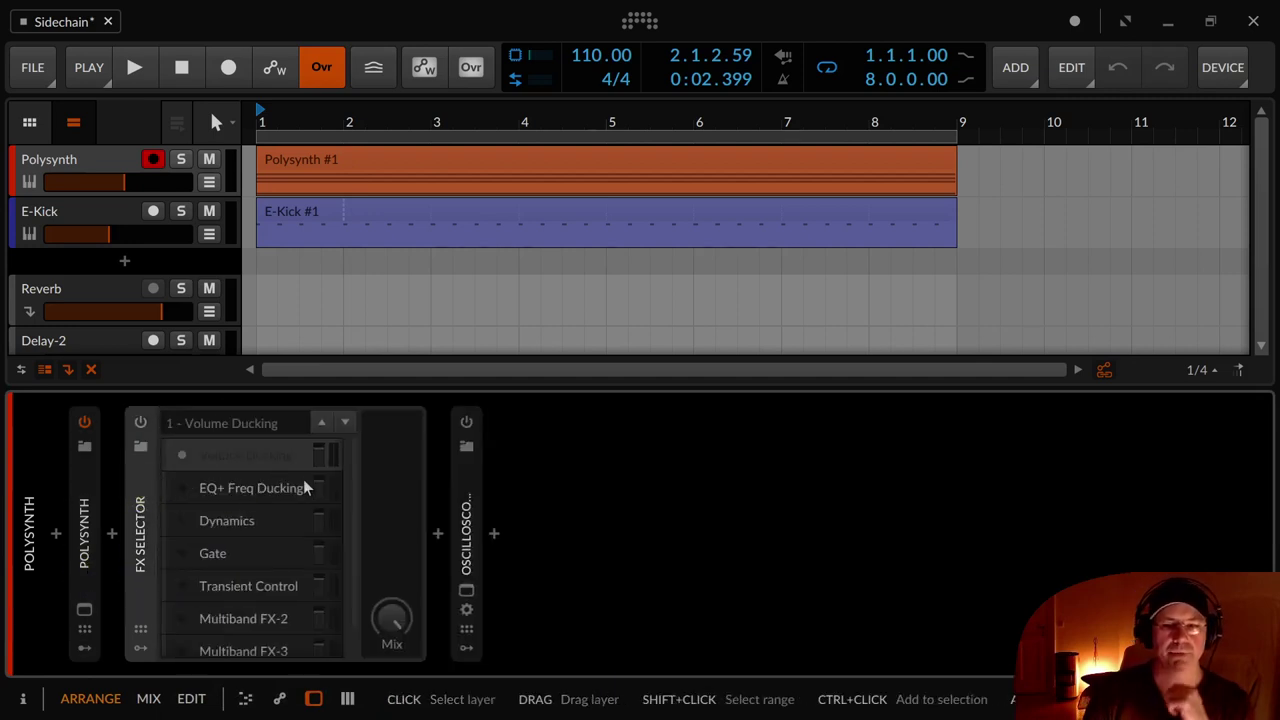
click(246, 463)
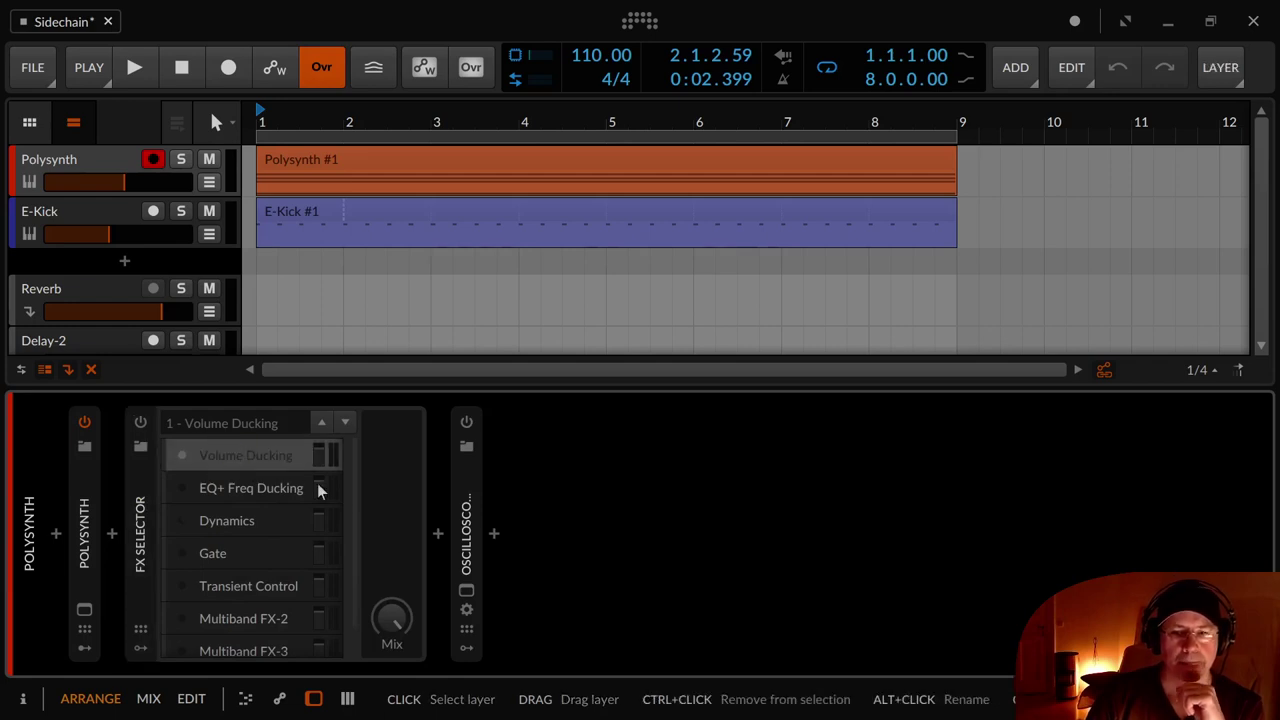
click(140, 422)
click(276, 454)
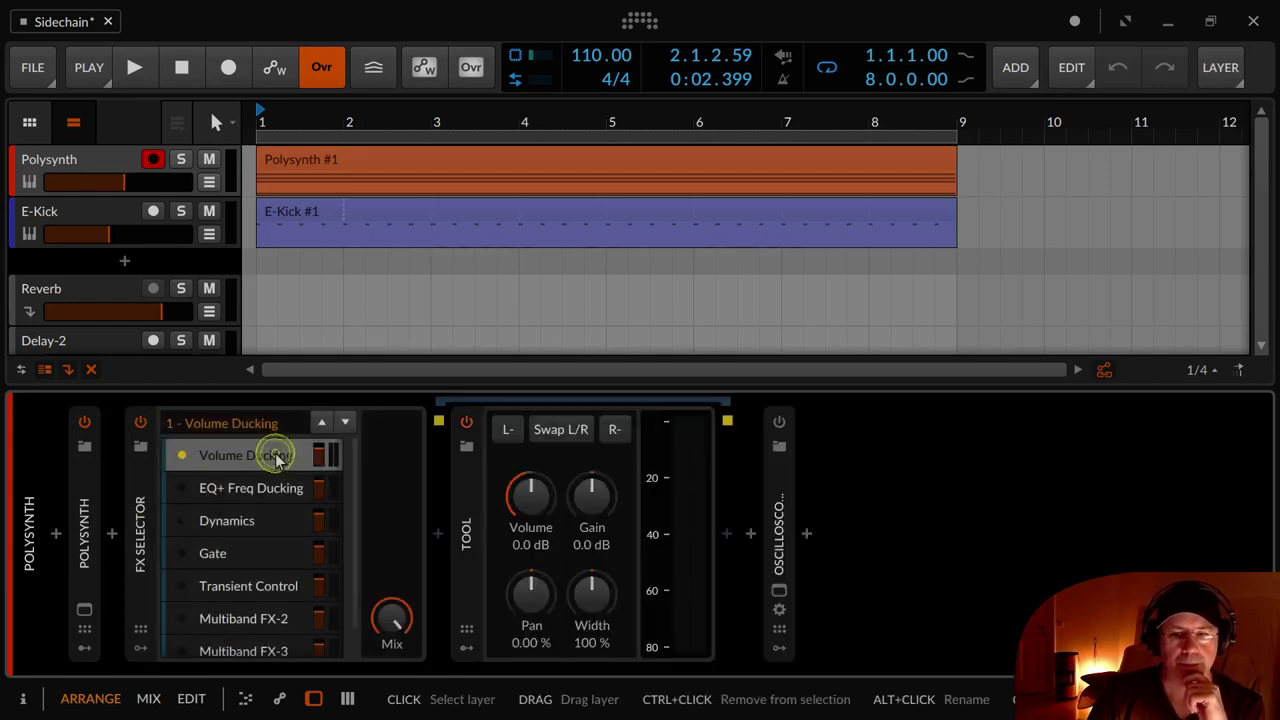
click(275, 453)
click(275, 453)
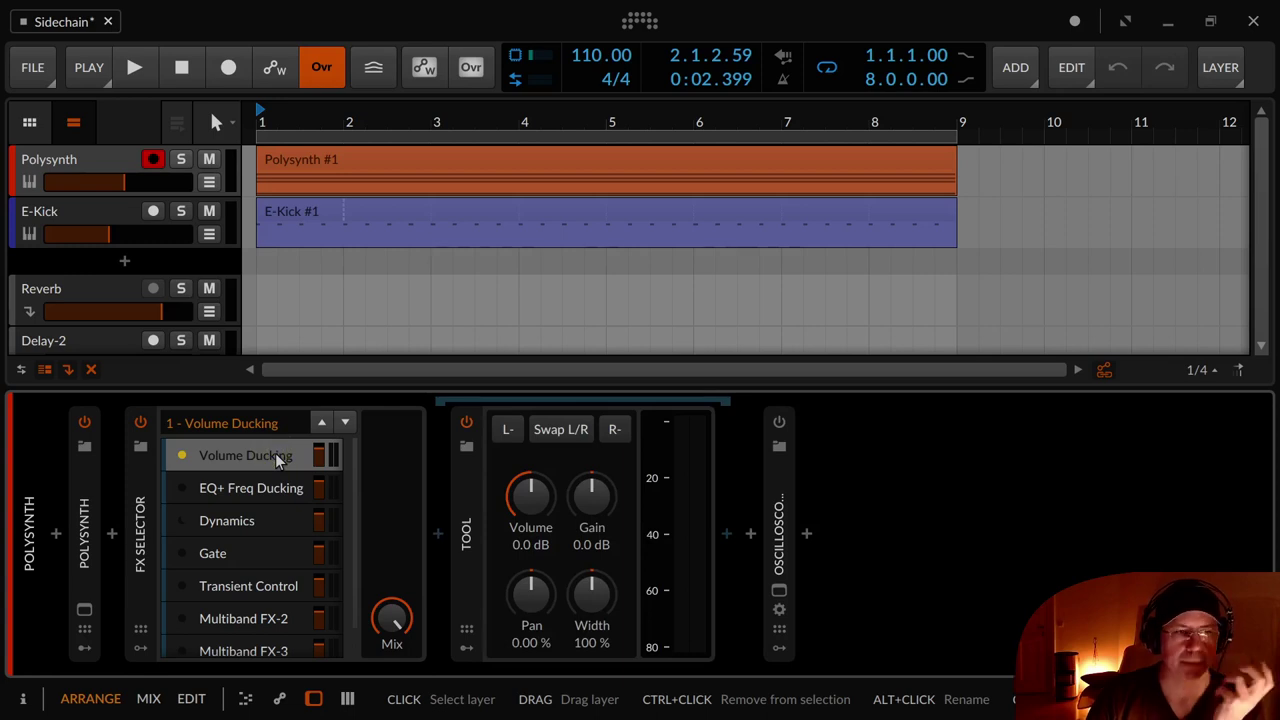
Reveal the Tool device's Audio Sidechain modulator, examine its Volume mapping, and audition the volume ducking.
click(466, 647)
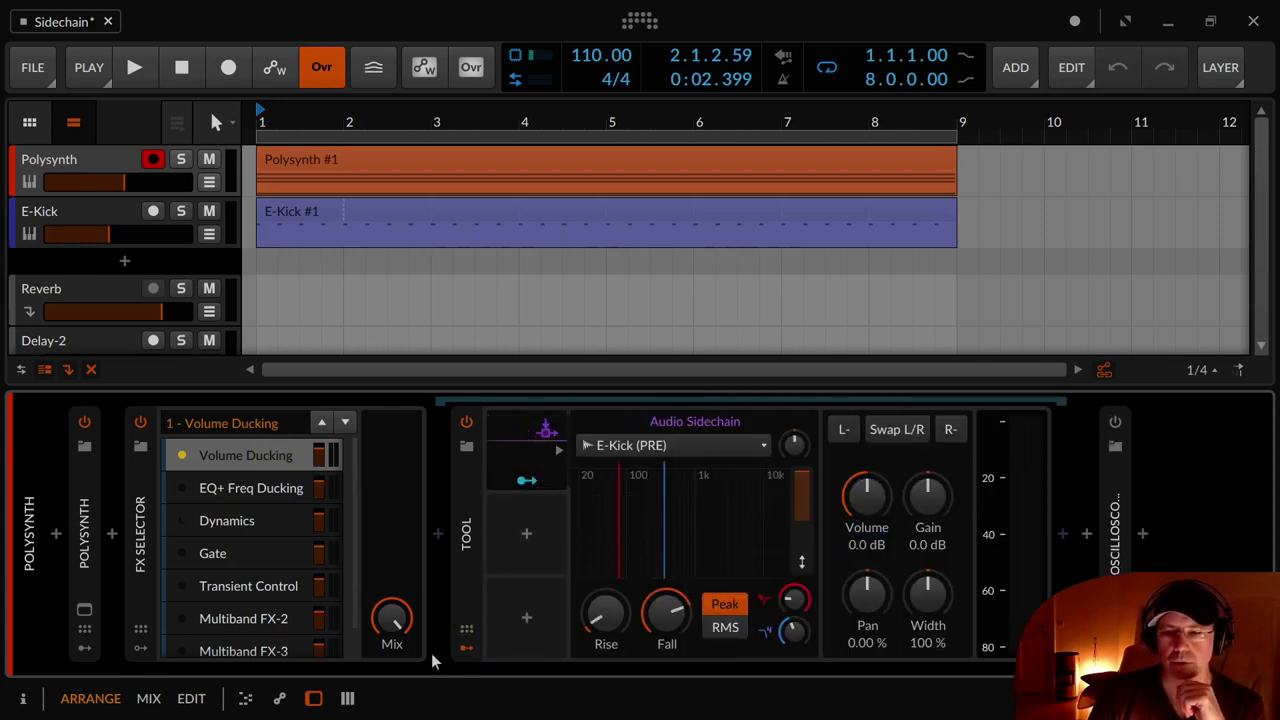
click(466, 647)
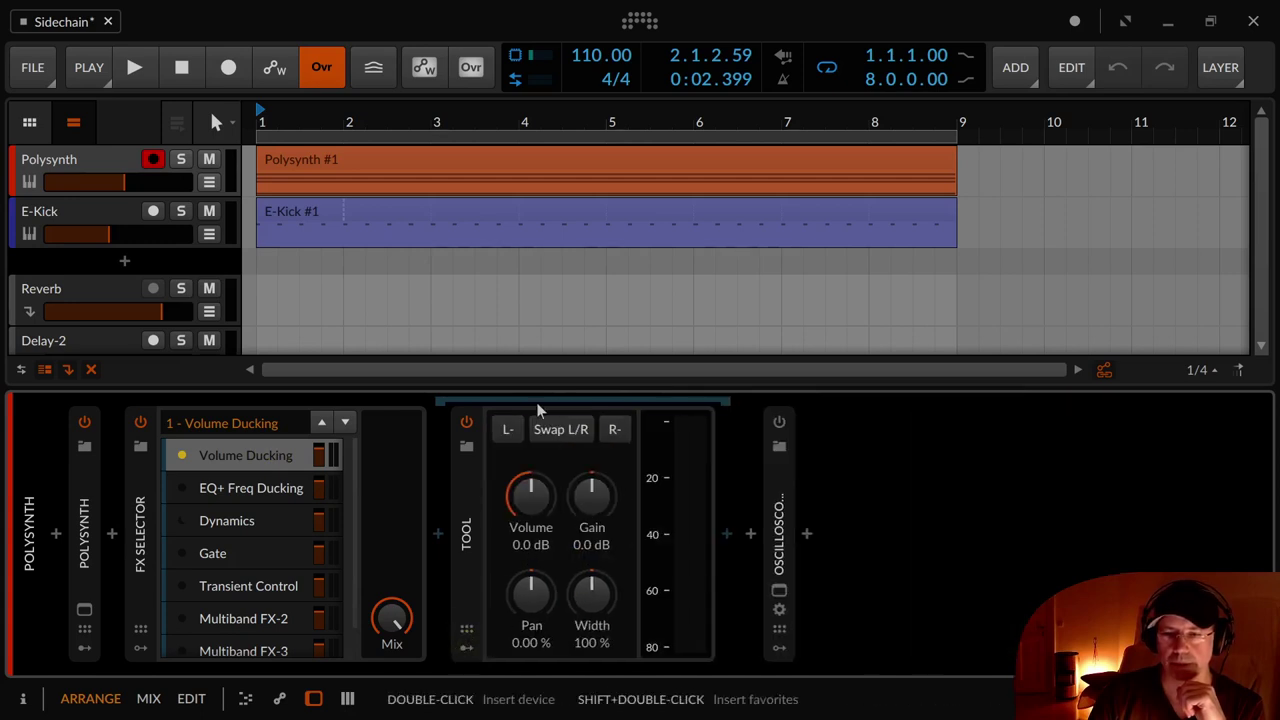
click(466, 647)
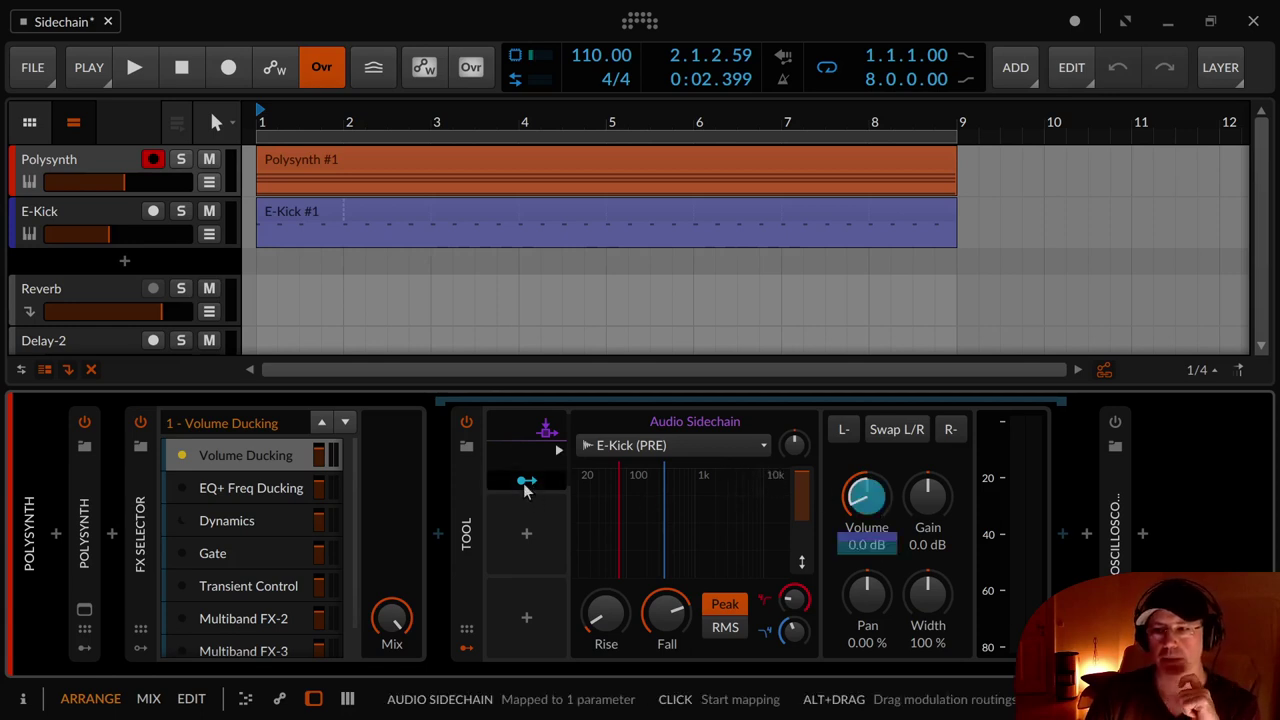
key(space)
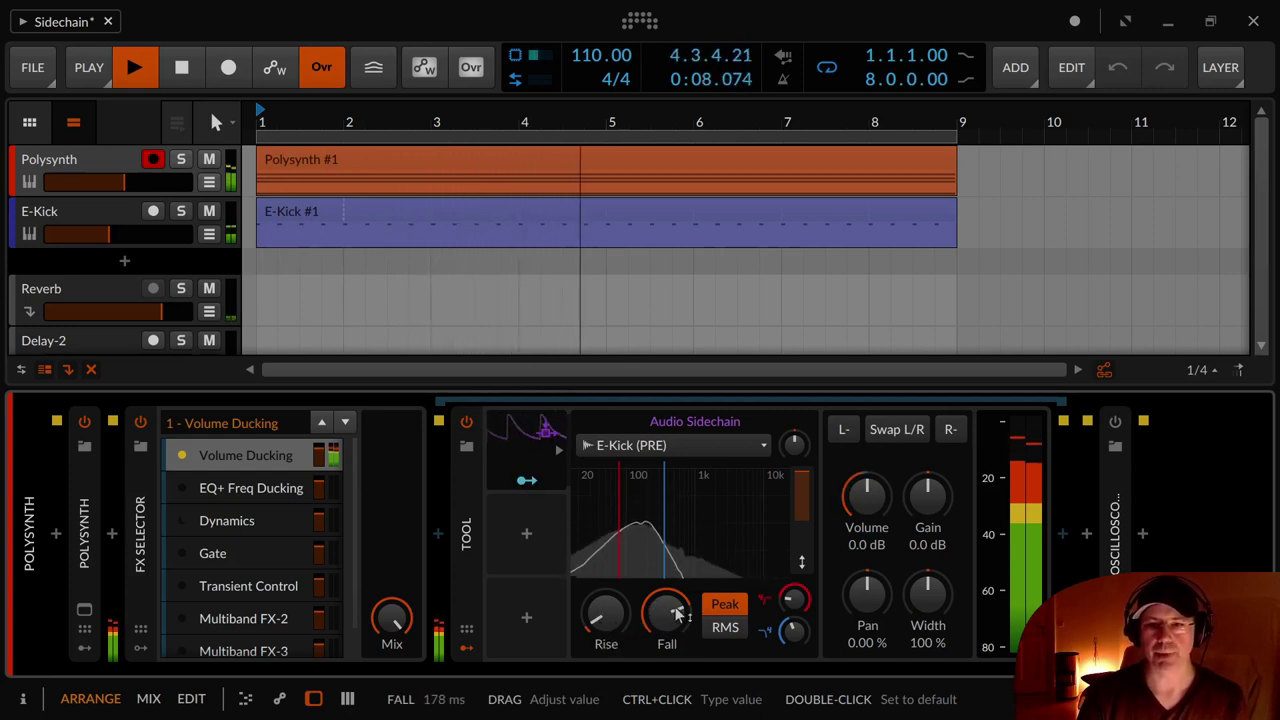
key(space)
Switch the FX Selector to the EQ+ Freq Ducking layer and show the EQ+ device's modulators.
click(244, 489)
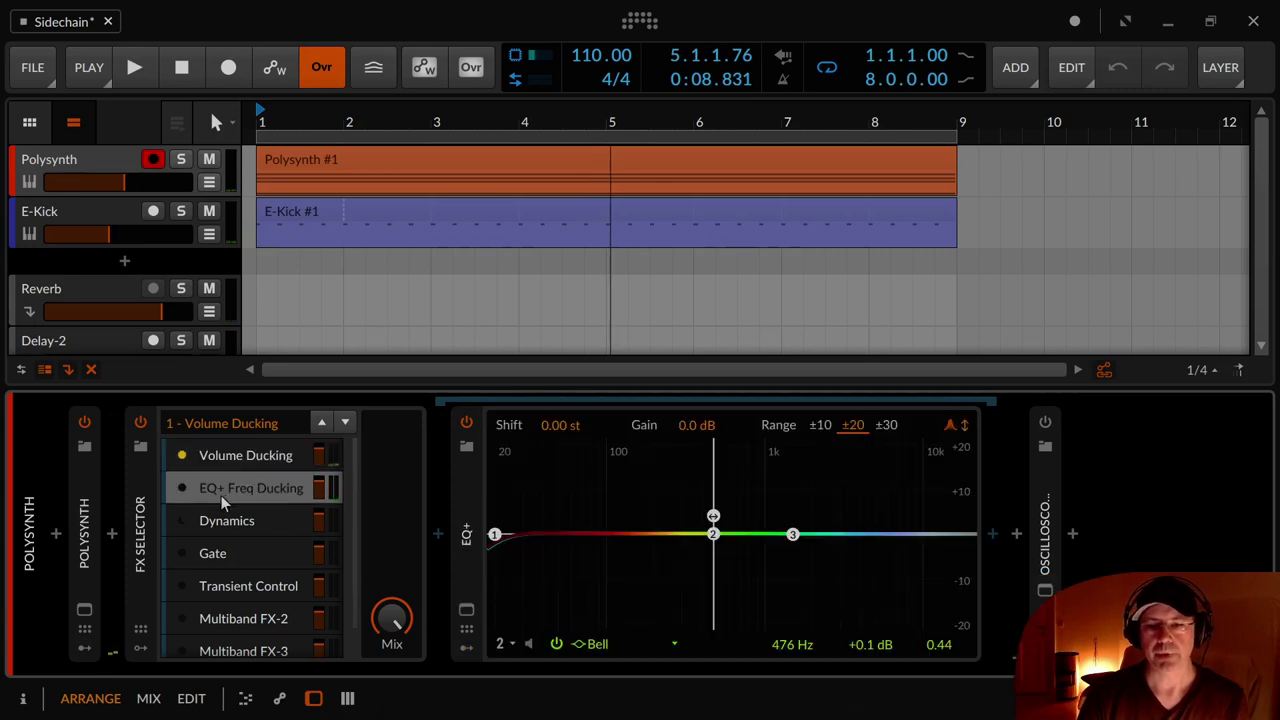
click(183, 488)
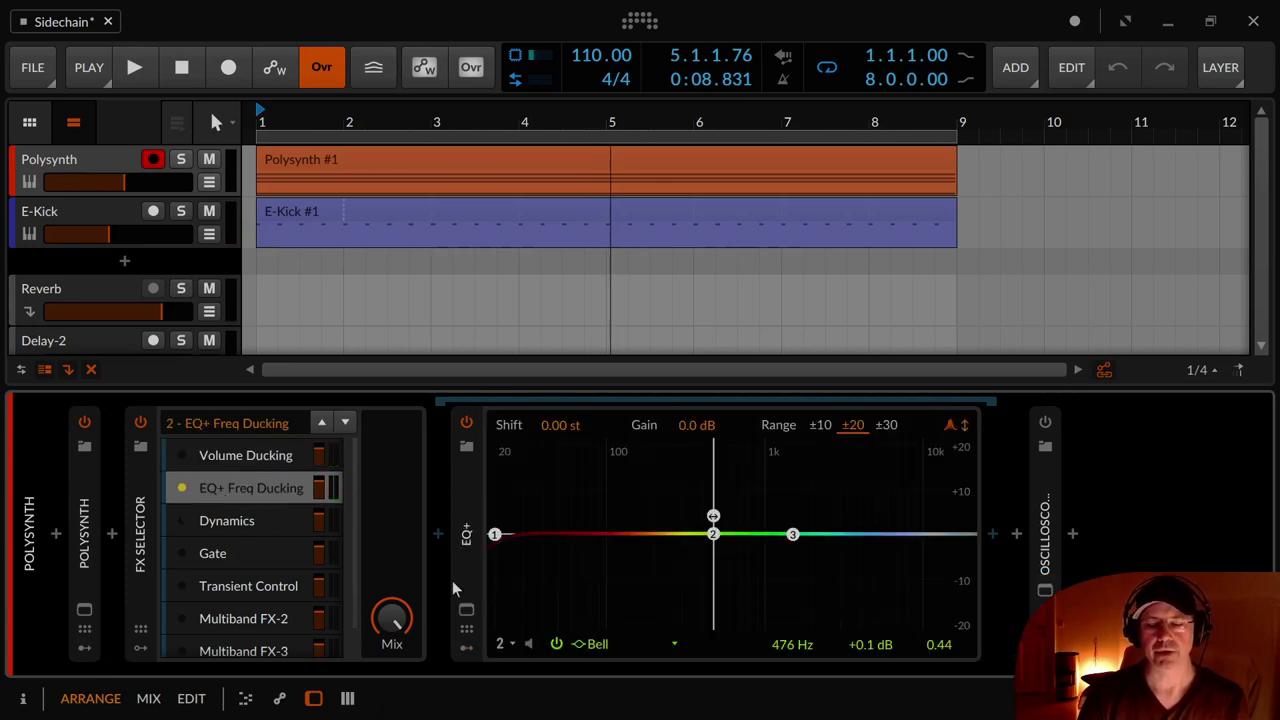
click(467, 650)
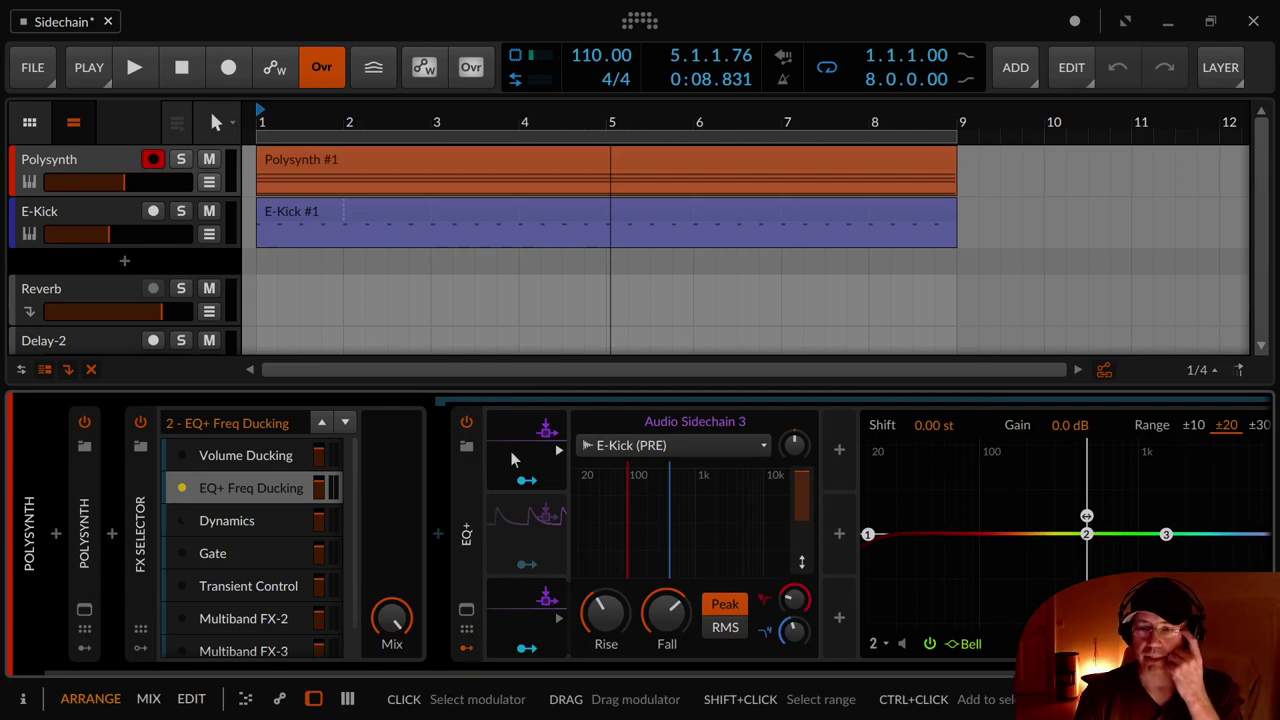
Deactivate the EQ+ device's Audio Sidechain 3 modulator and select Audio Sidechain 1.
right_click(530, 627)
click(531, 454)
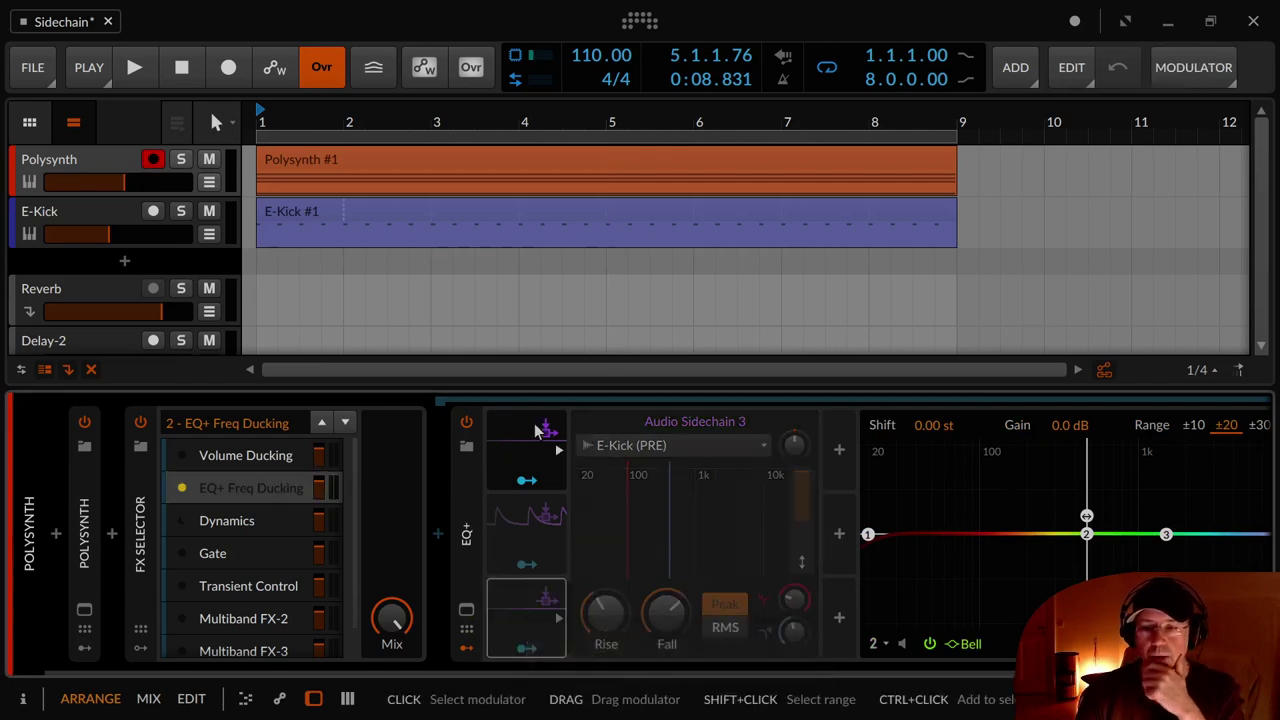
click(531, 454)
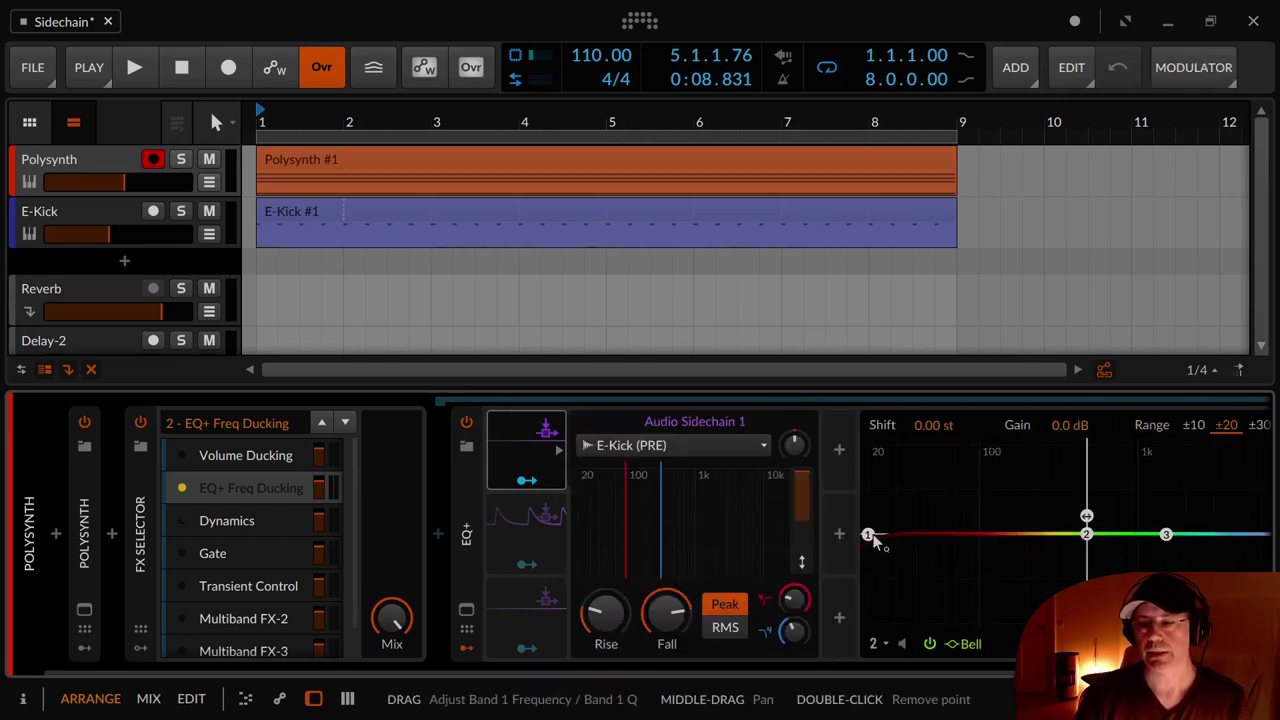
Audition the EQ+ ducking driven by Audio Sidechain 1 and inspect the modulator's mapping.
key(space)
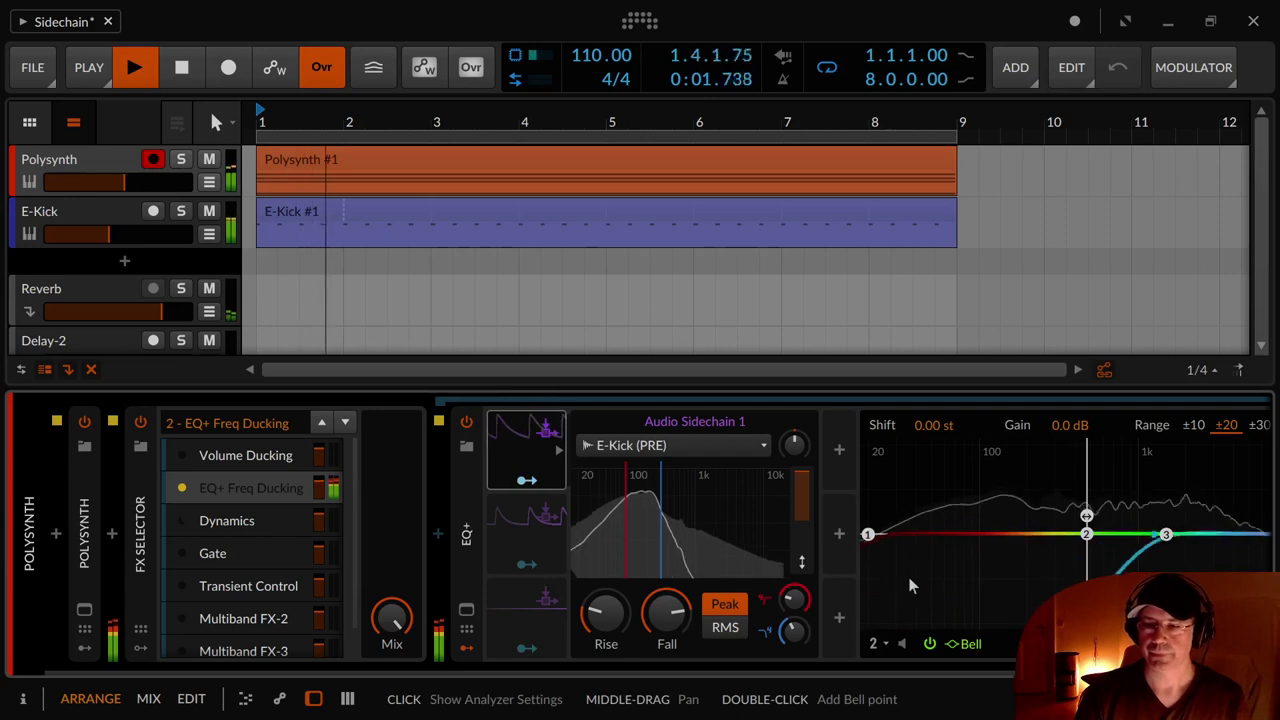
key(space)
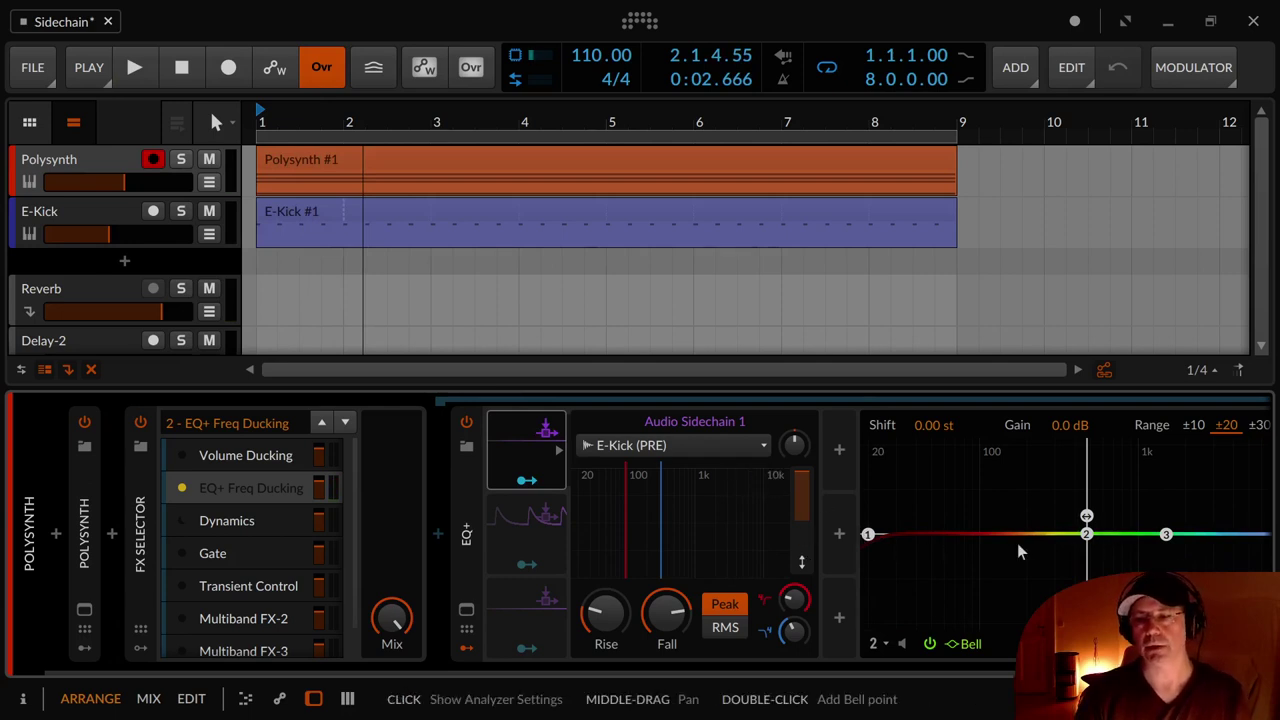
key(space)
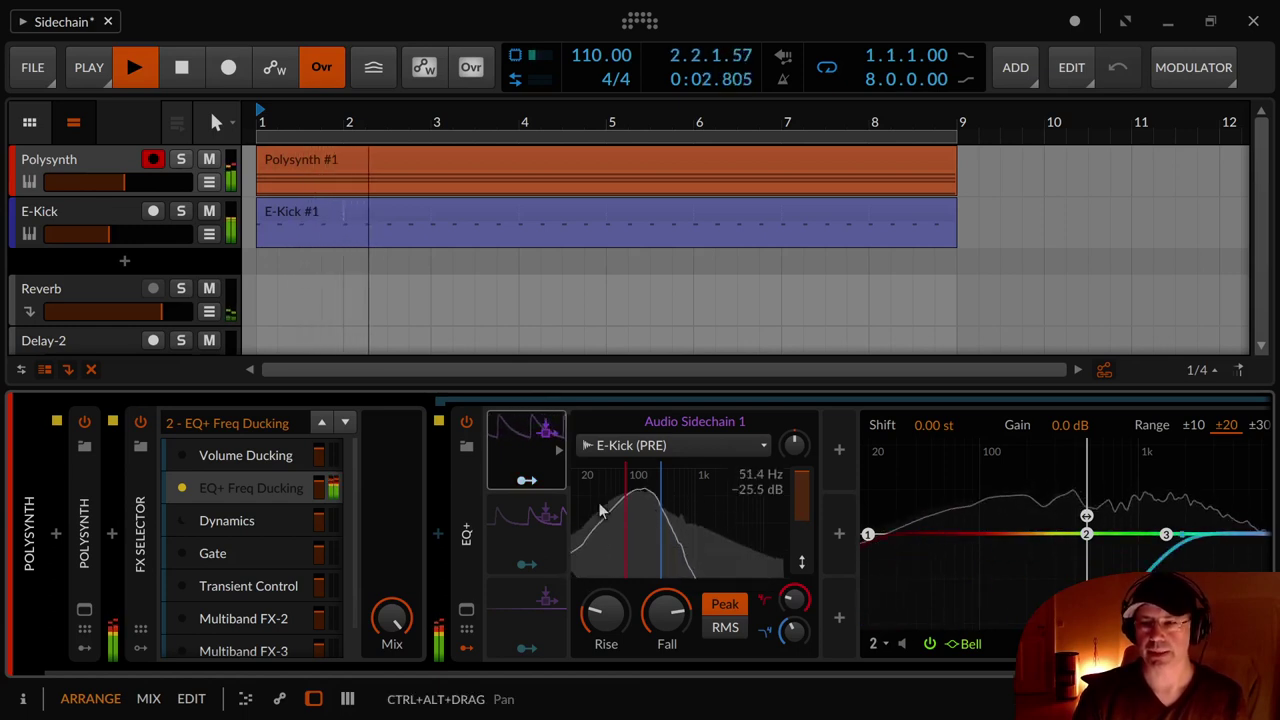
click(526, 480)
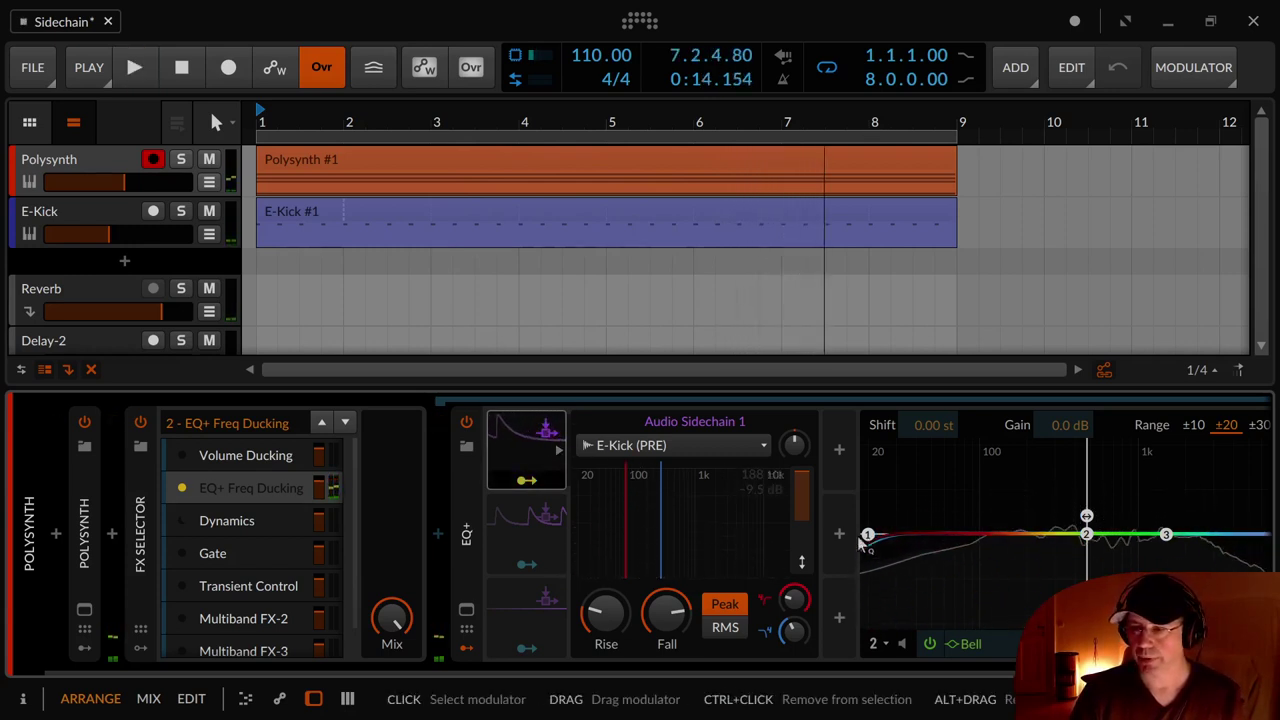
click(535, 484)
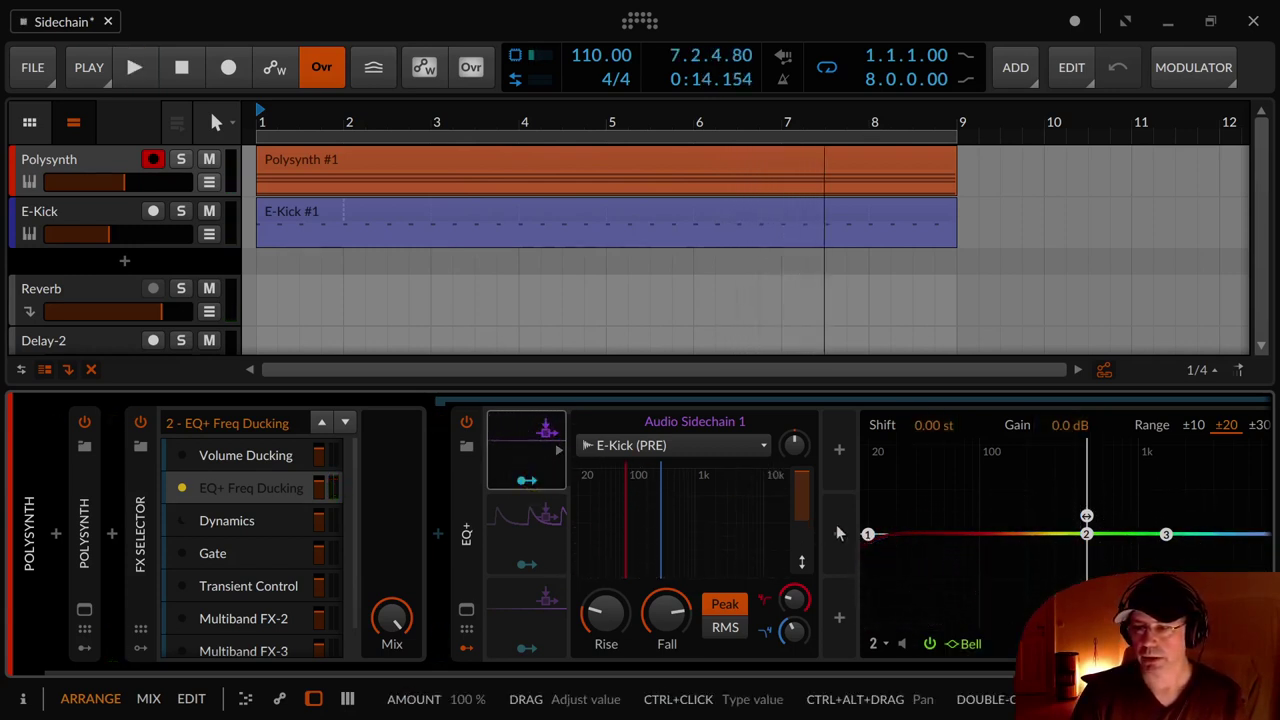
Select EQ+ band 1, show Audio Sidechain 1's mapping, and examine the low-cut modulation over repeated short playbacks.
click(880, 644)
click(900, 456)
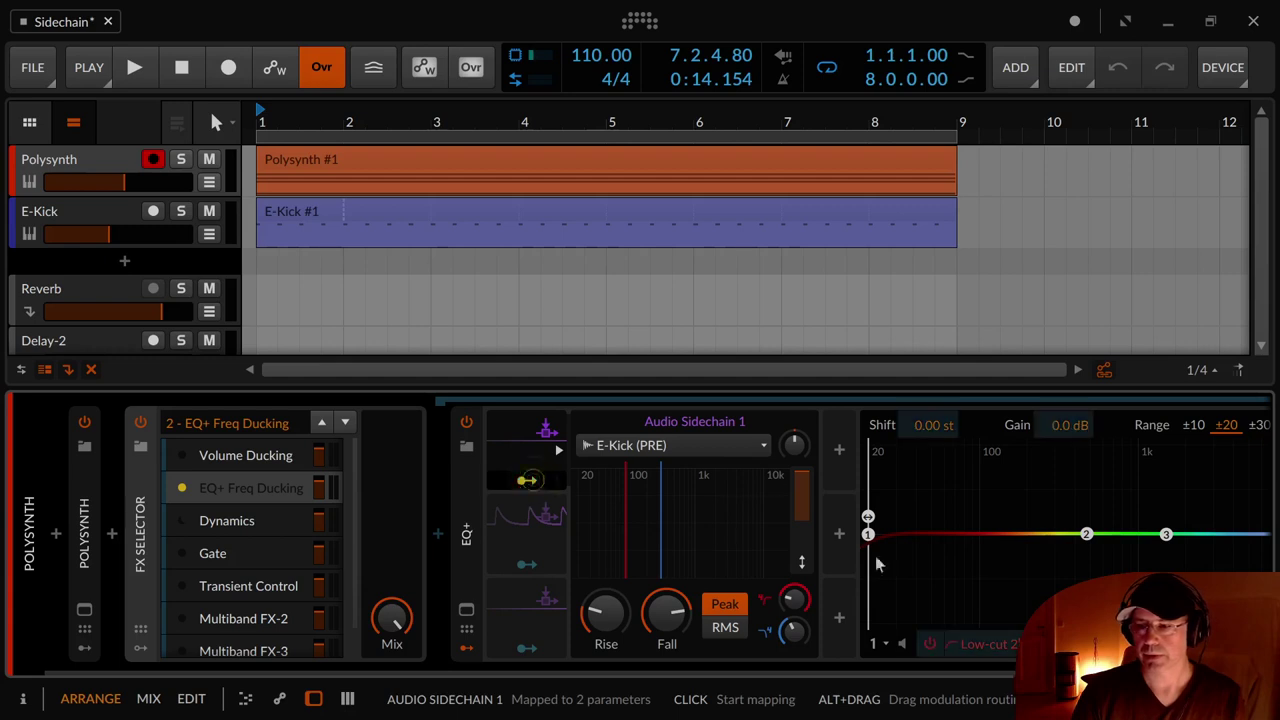
key(space)
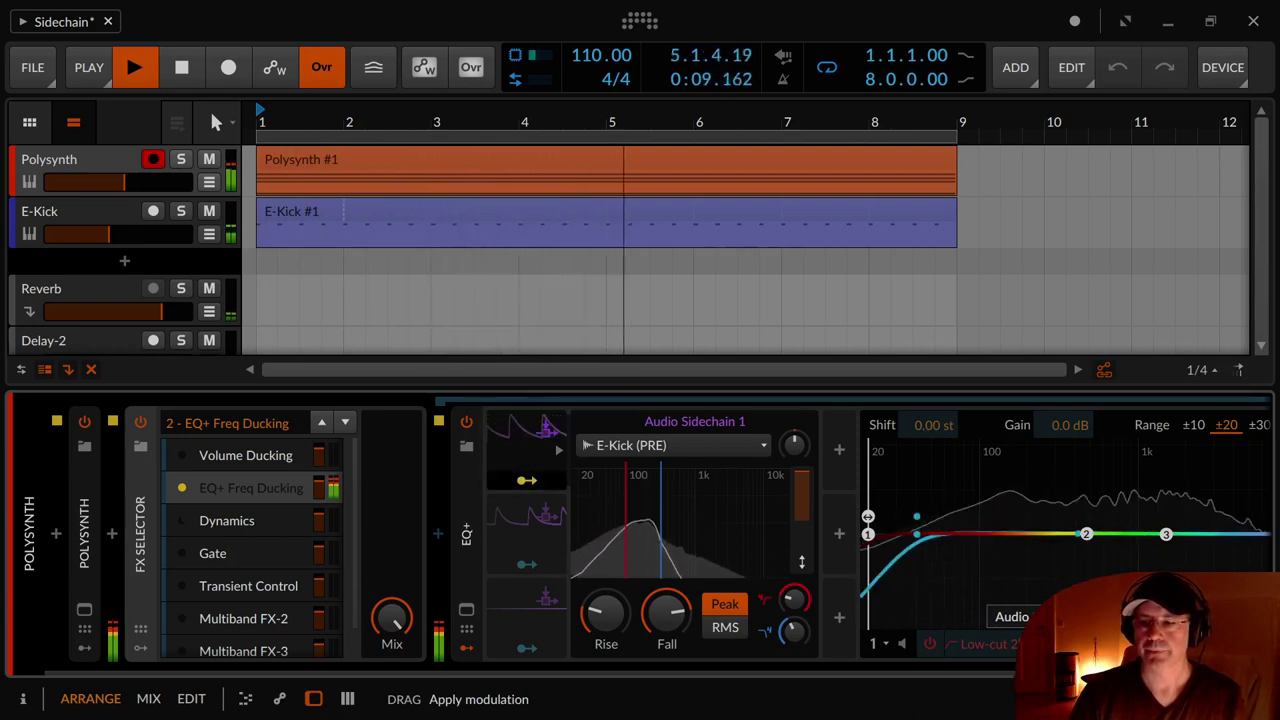
key(space)
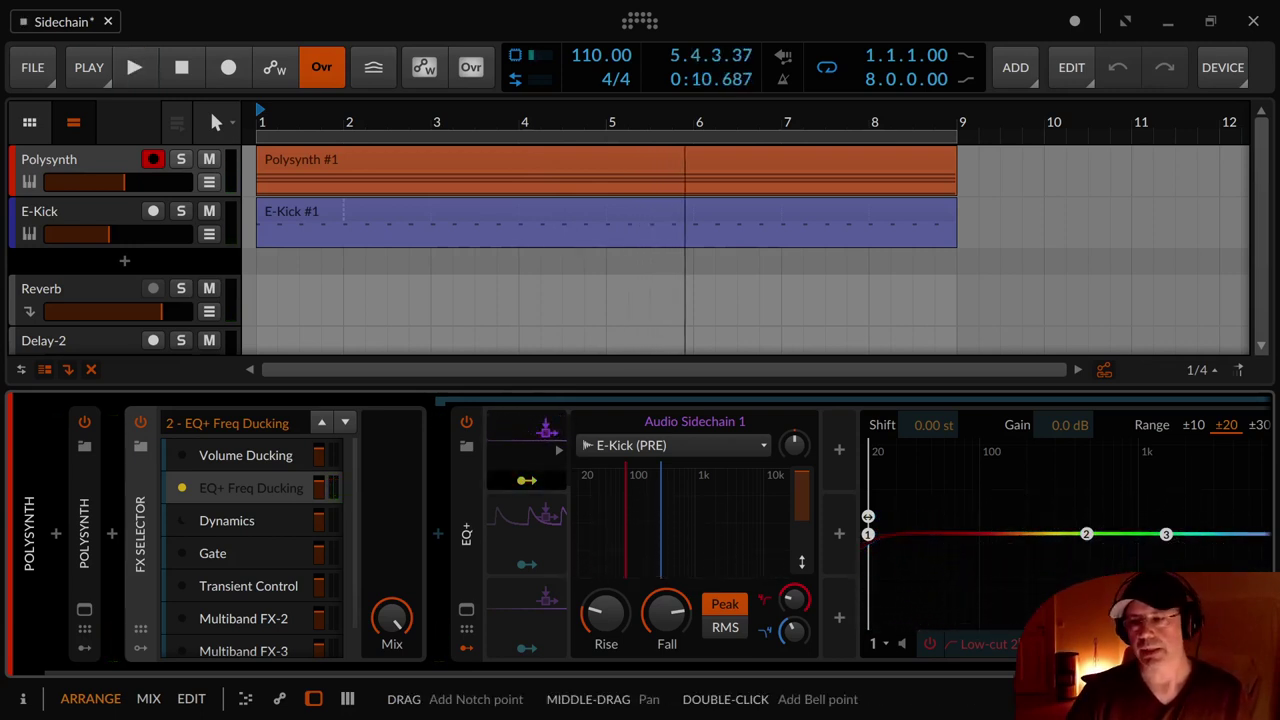
key(space)
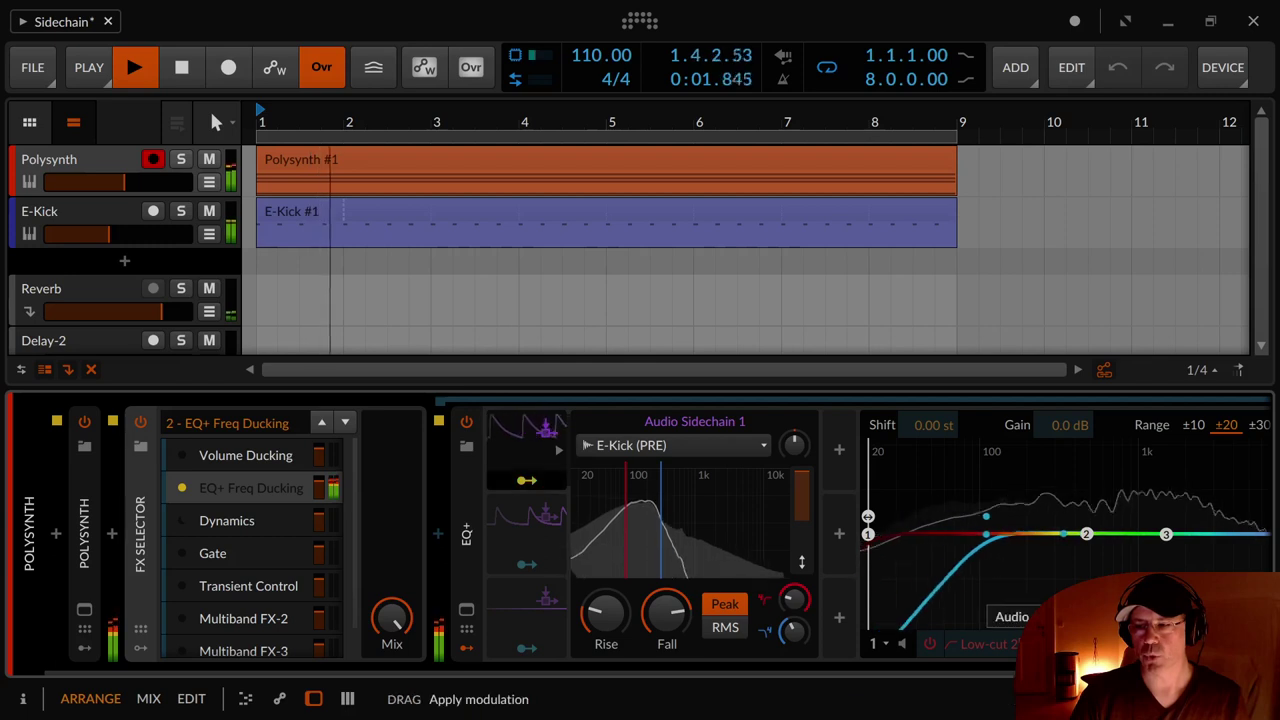
key(space)
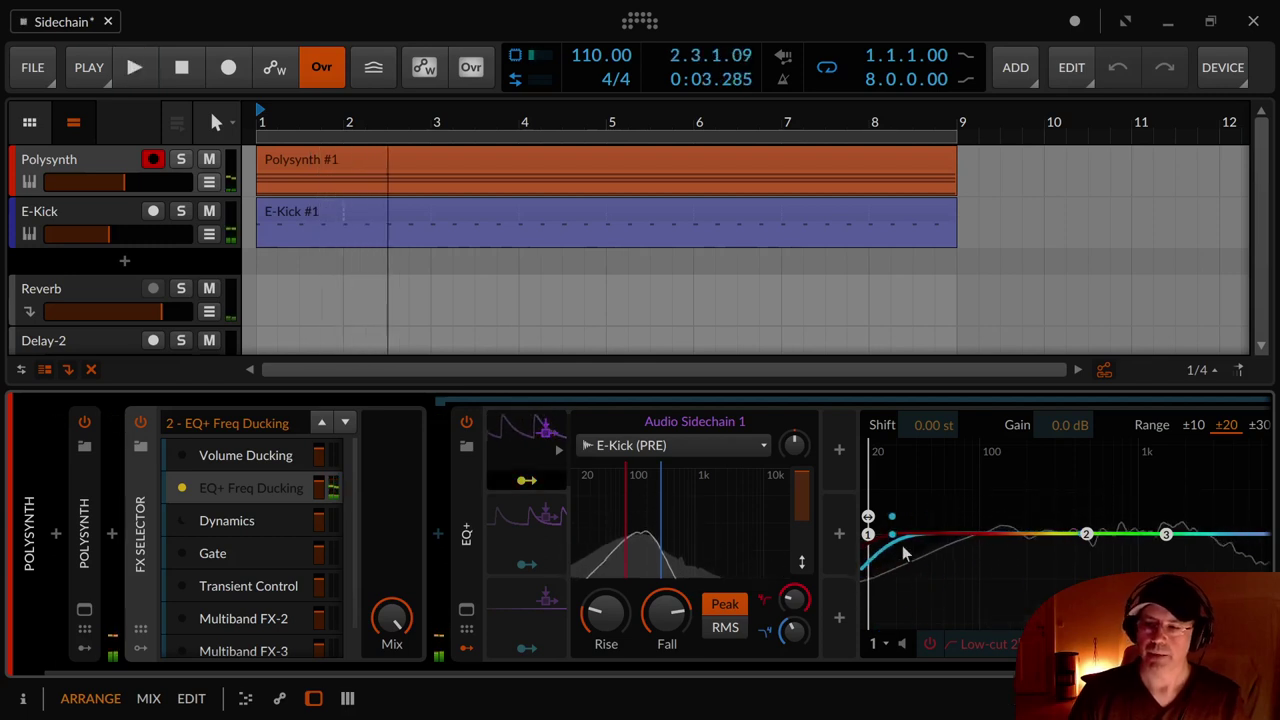
key(space)
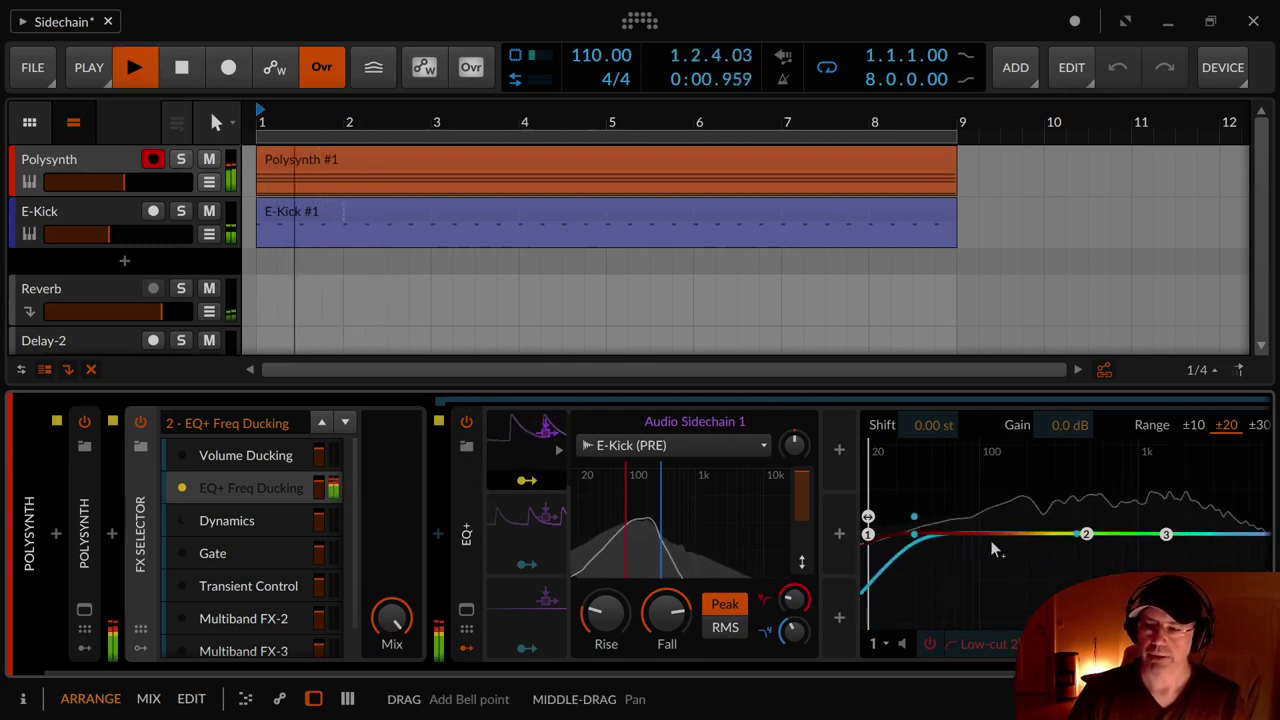
key(space)
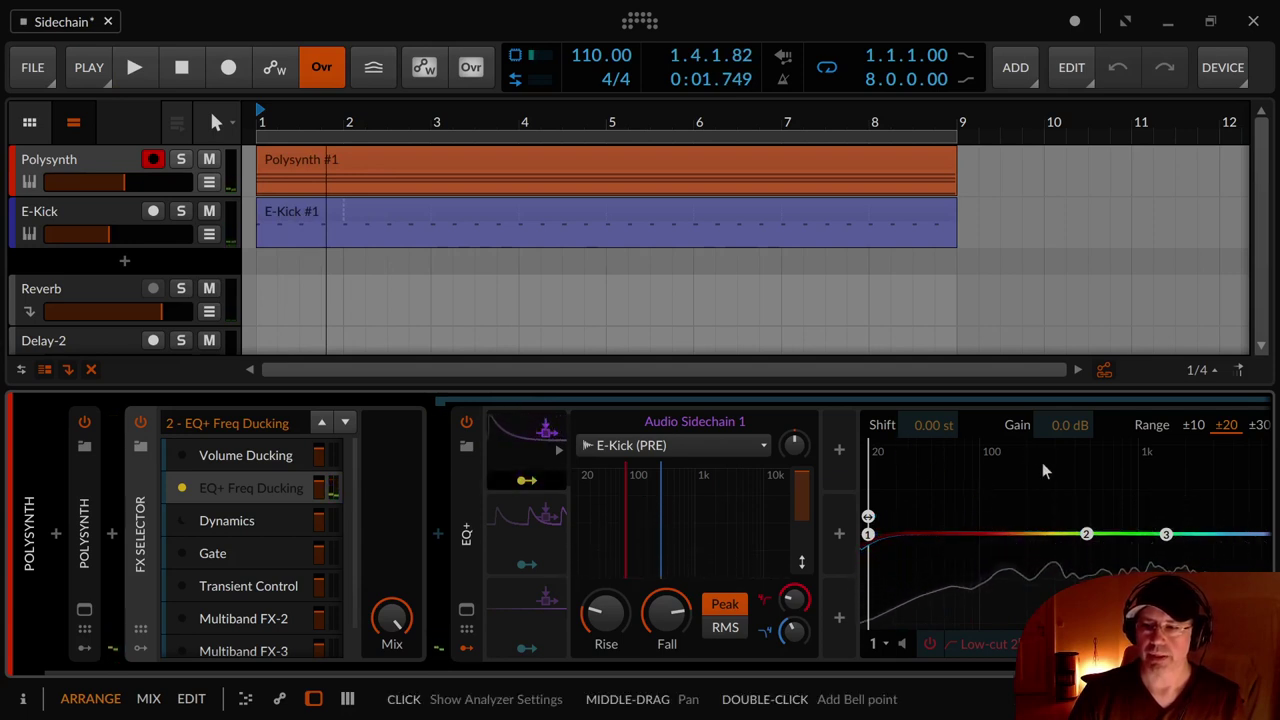
key(space)
key(space)
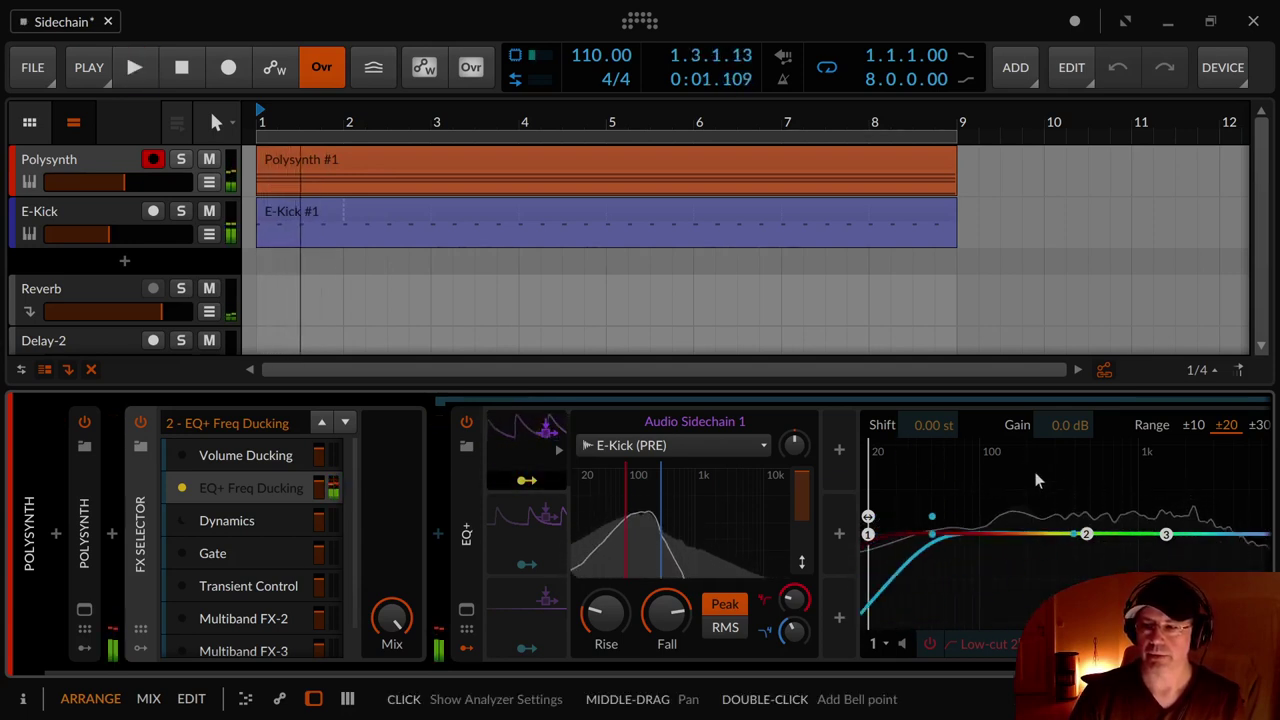
key(space)
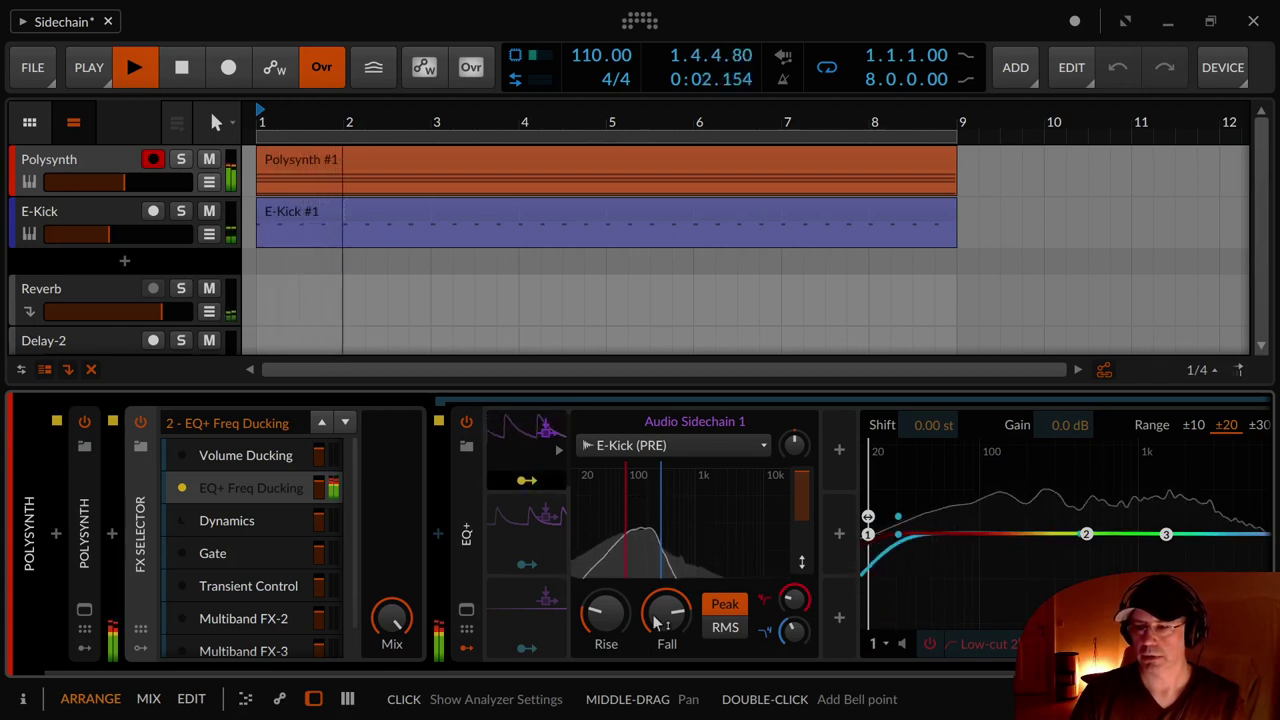
key(space)
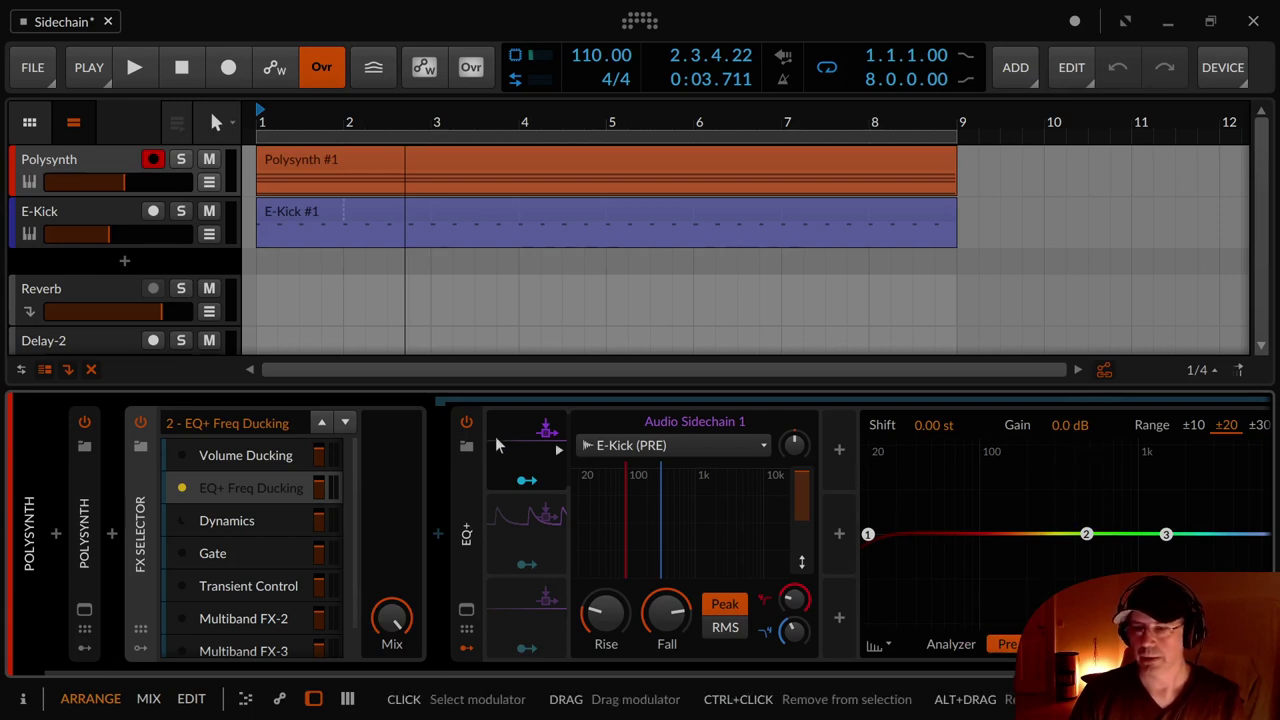
Open the EQ+ device's expanded view and play back briefly to examine the sidechained low-cut curve.
click(466, 609)
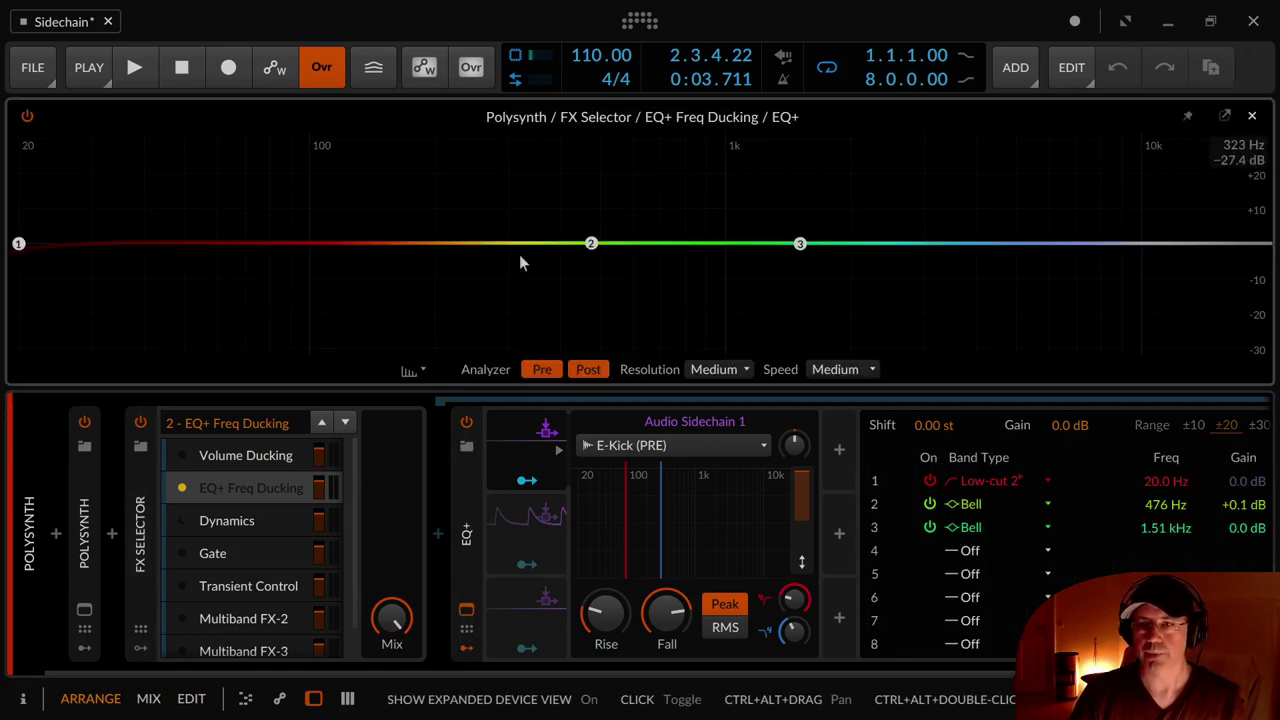
key(space)
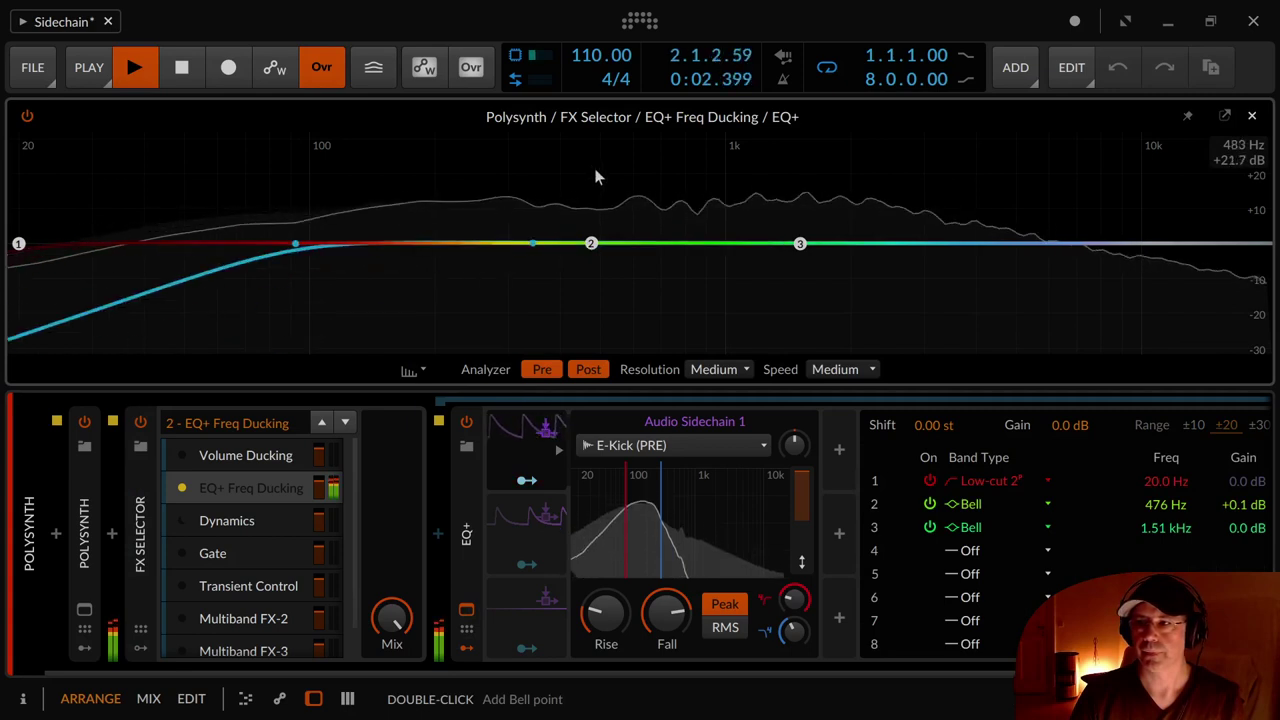
key(space)
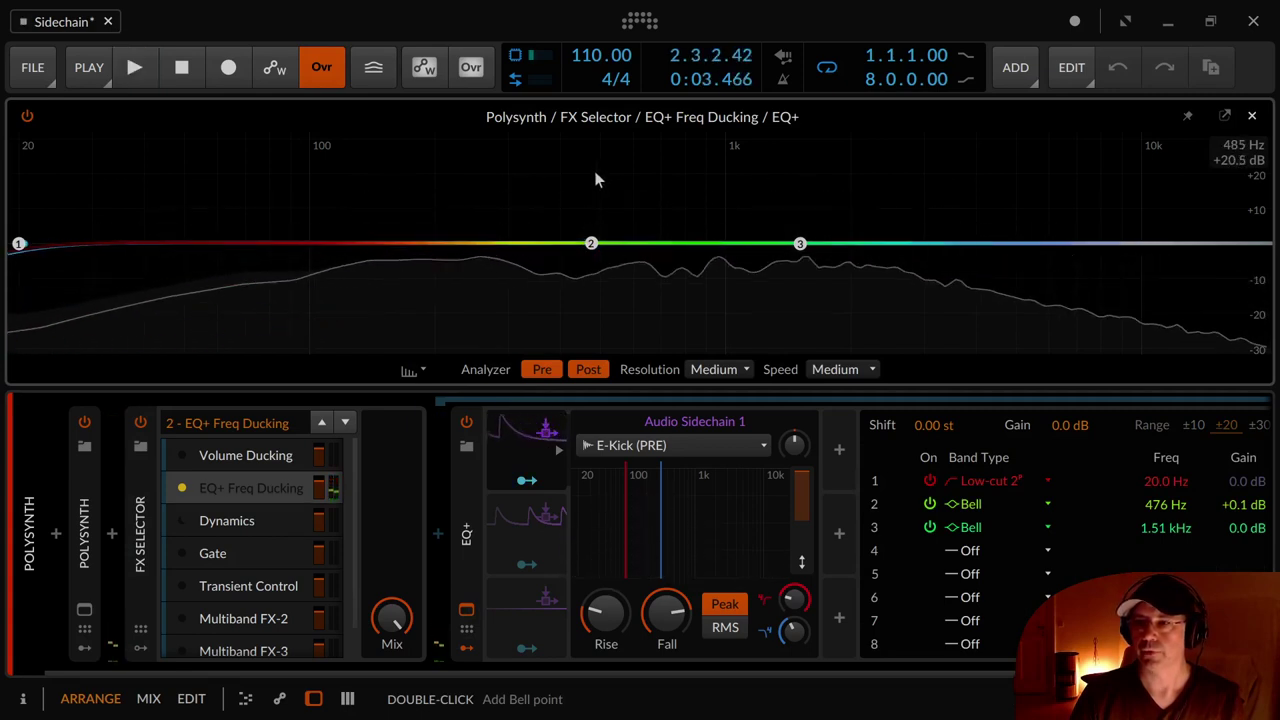
Play the project repeatedly in short bursts to examine the EQ+ low-cut curve driven by Audio Sidechain 1.
key(space)
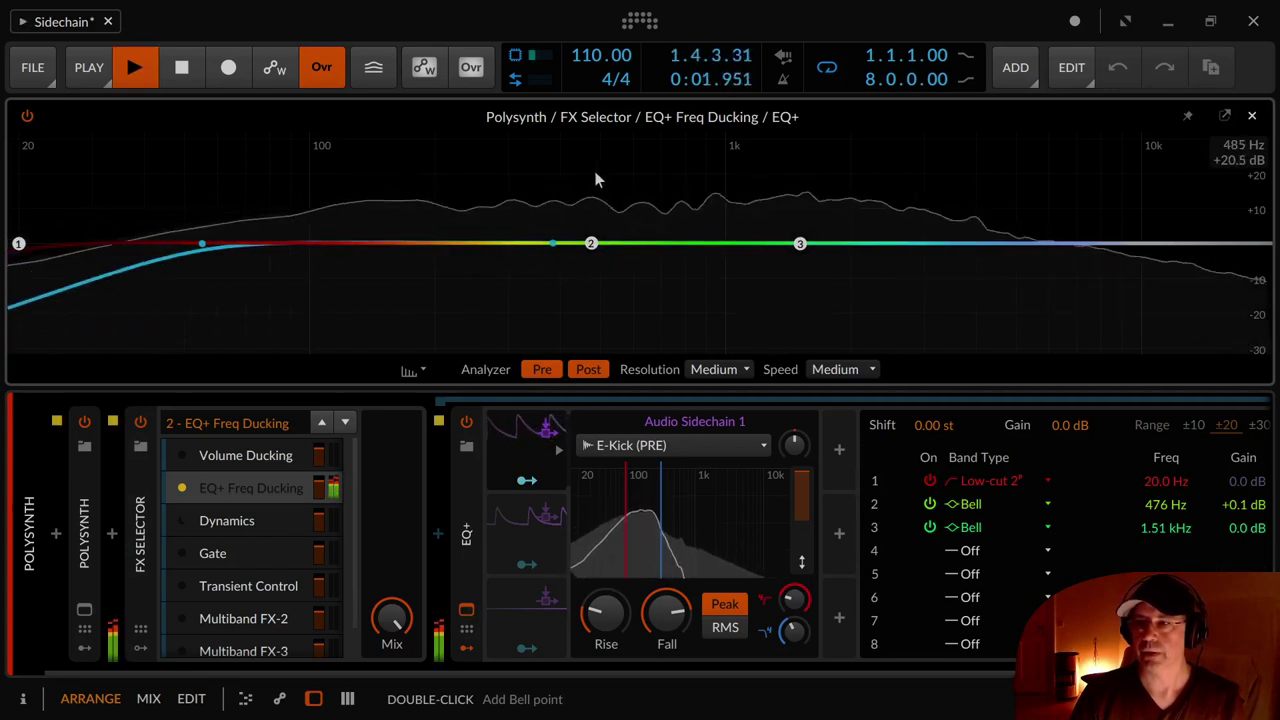
key(space)
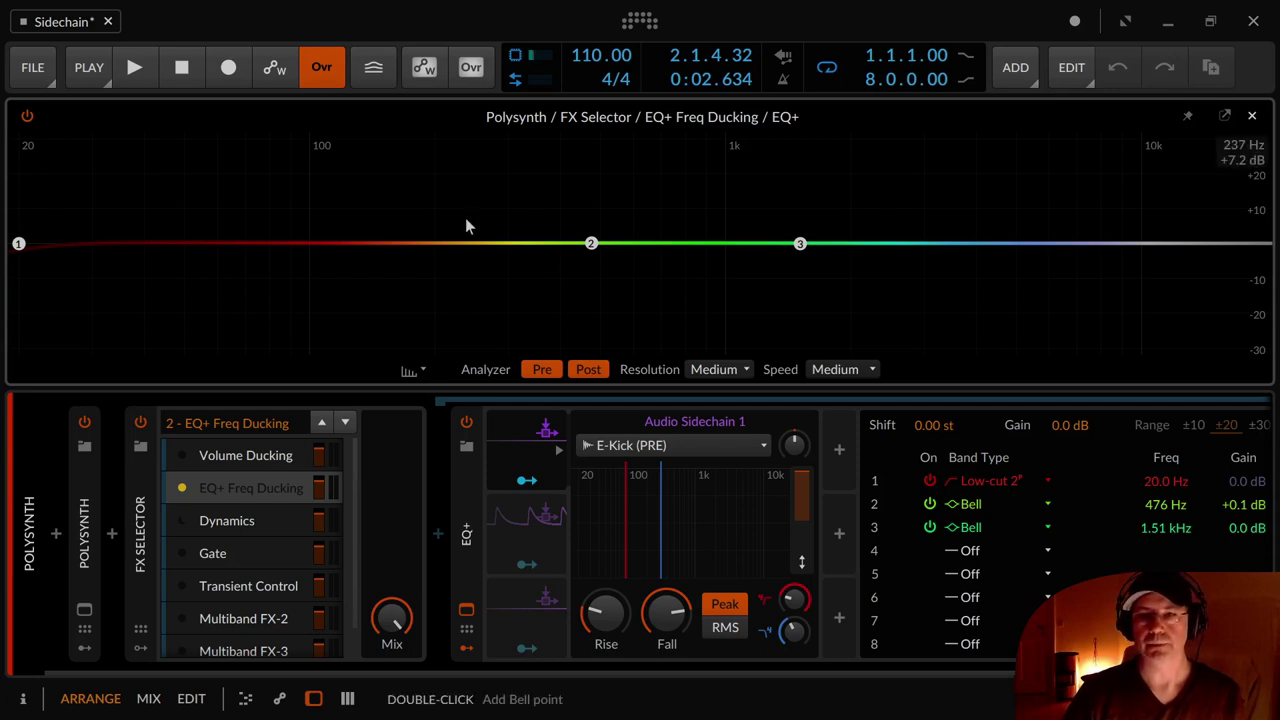
key(space)
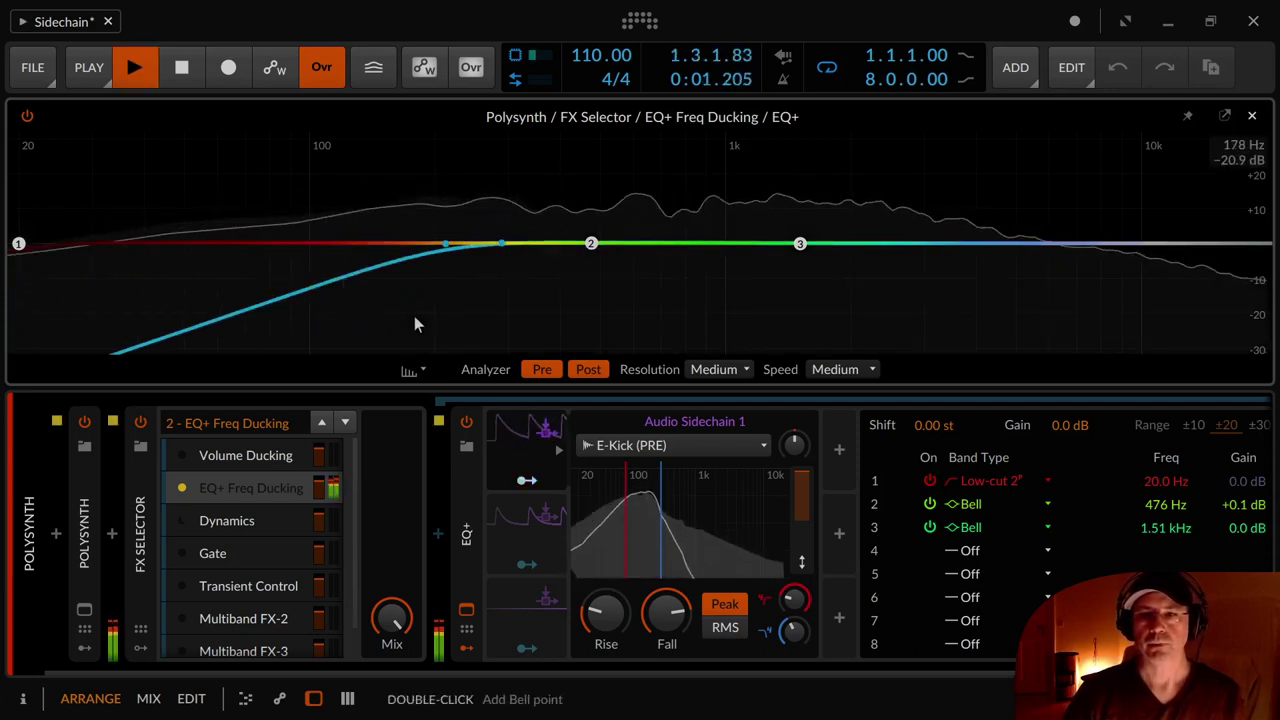
key(space)
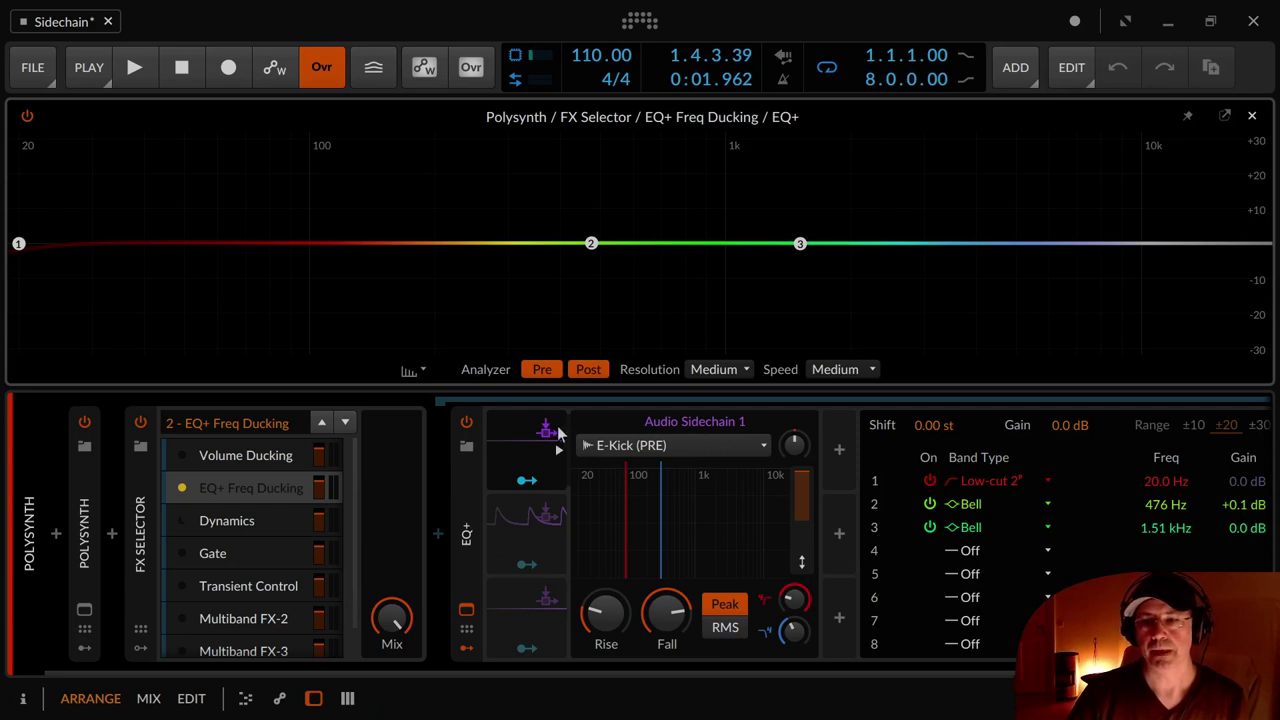
Deactivate the EQ+ device's Audio Sidechain 1 modulator, then activate and select Audio Sidechain 2.
right_click(565, 476)
click(565, 473)
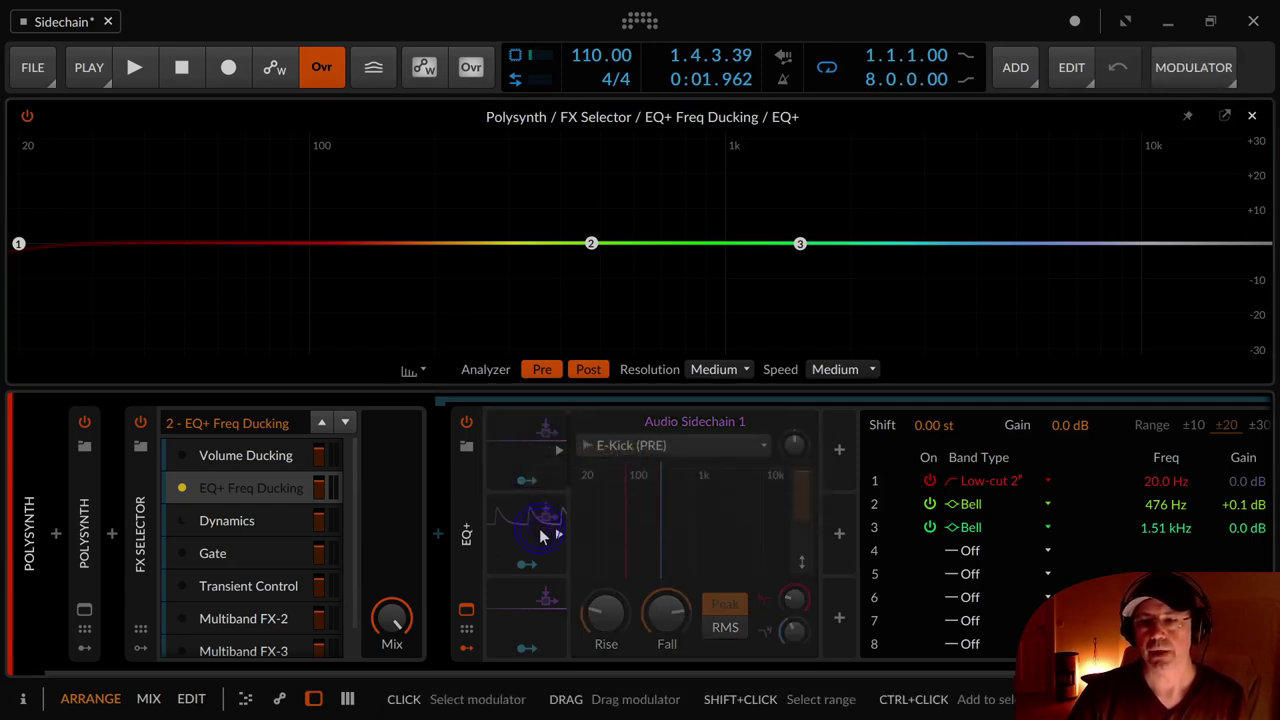
right_click(540, 532)
click(578, 568)
click(526, 530)
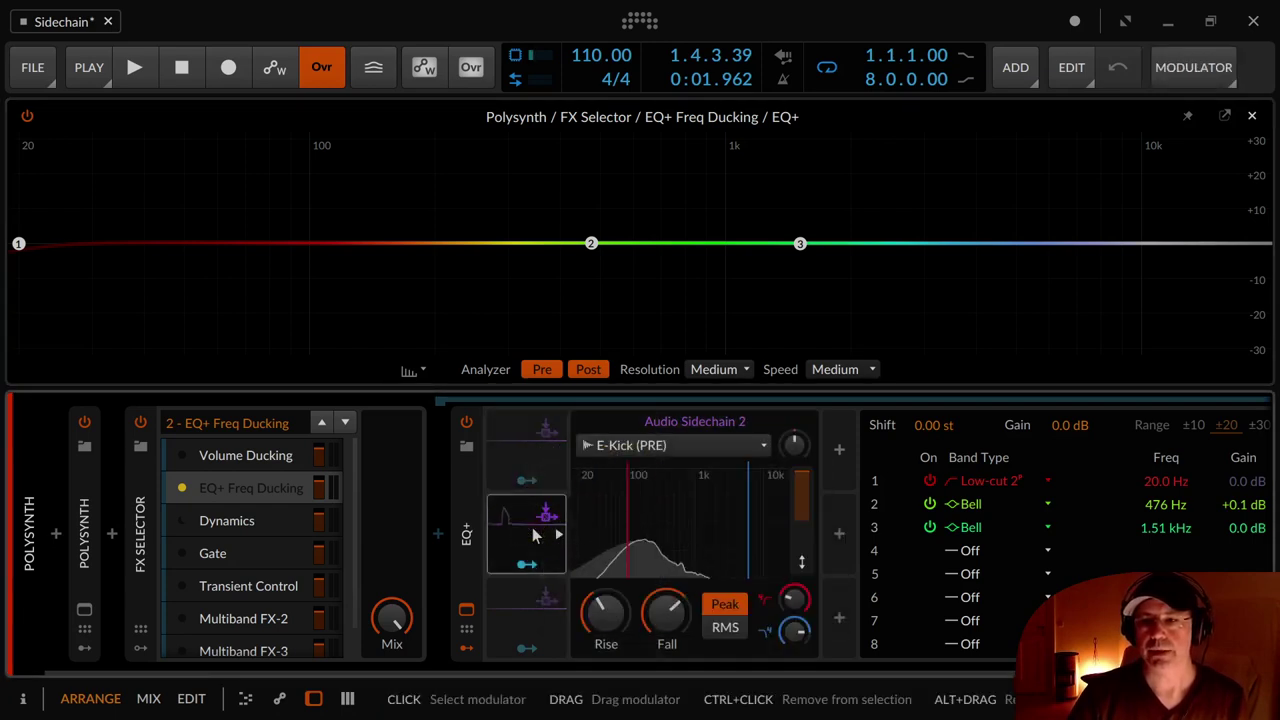
Audition the EQ+ ducking driven by Audio Sidechain 2 and examine the band 2 gain movement in the curve.
key(space)
key(space)
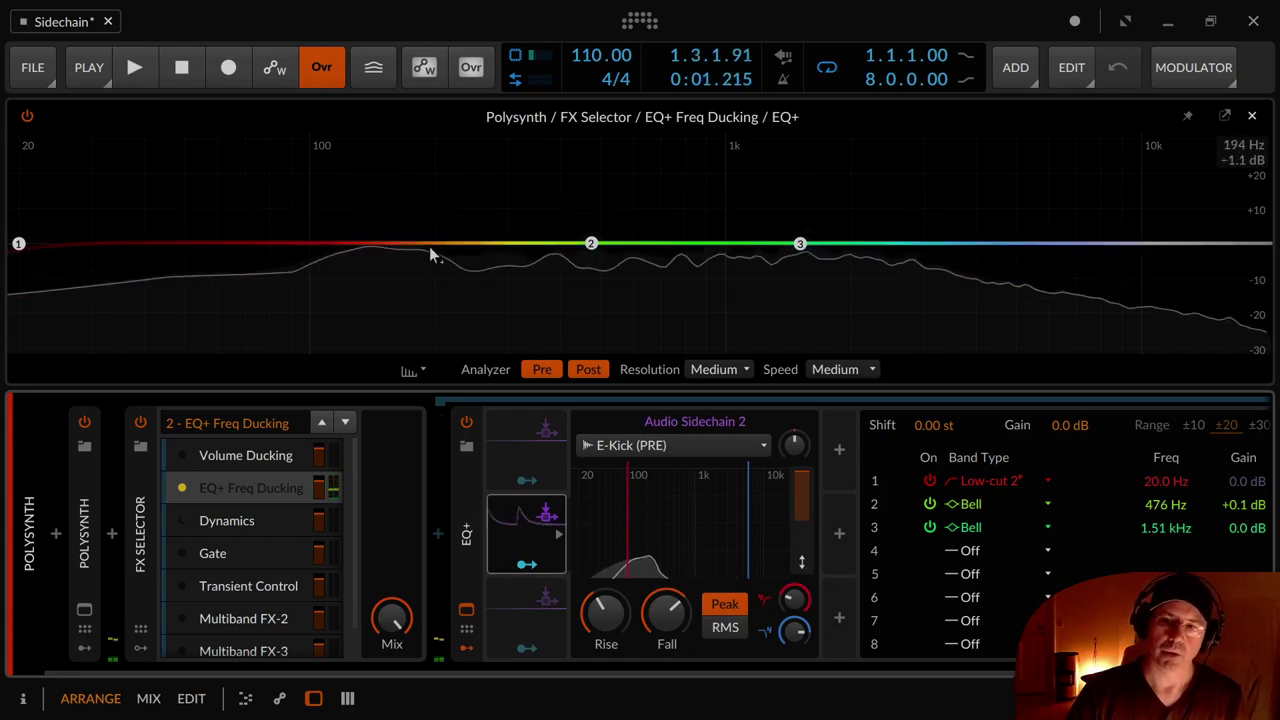
key(space)
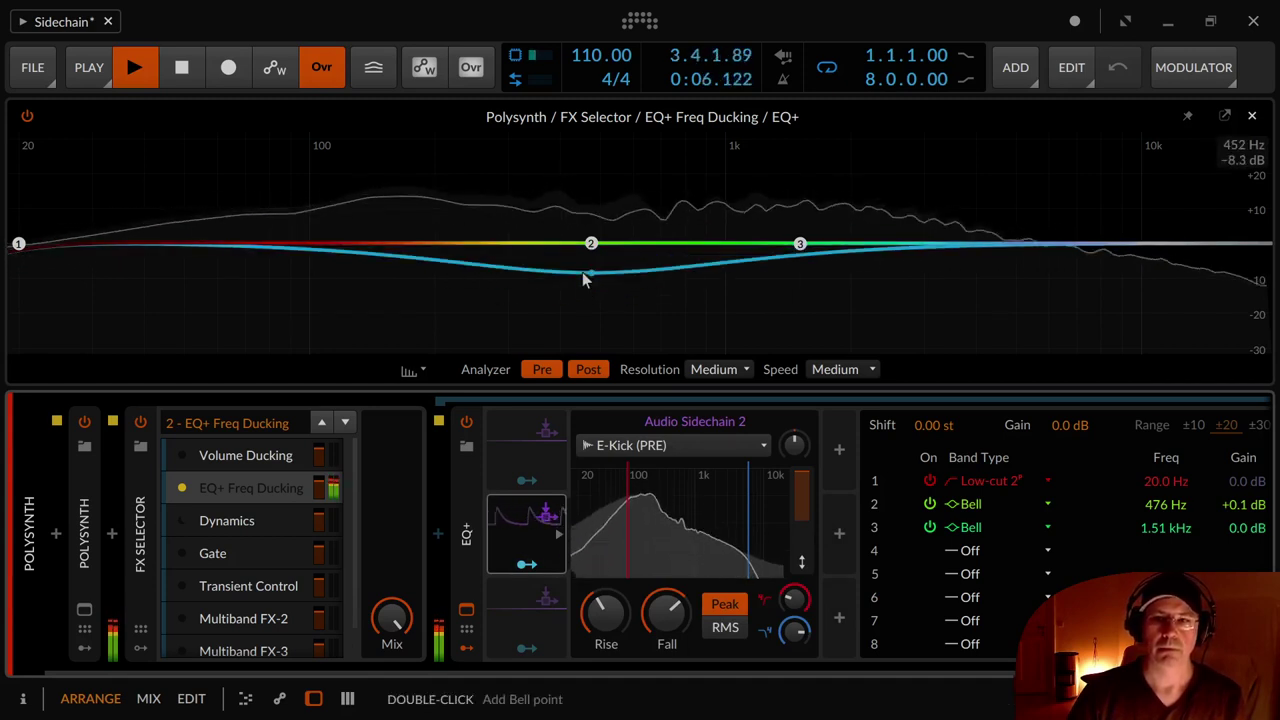
key(space)
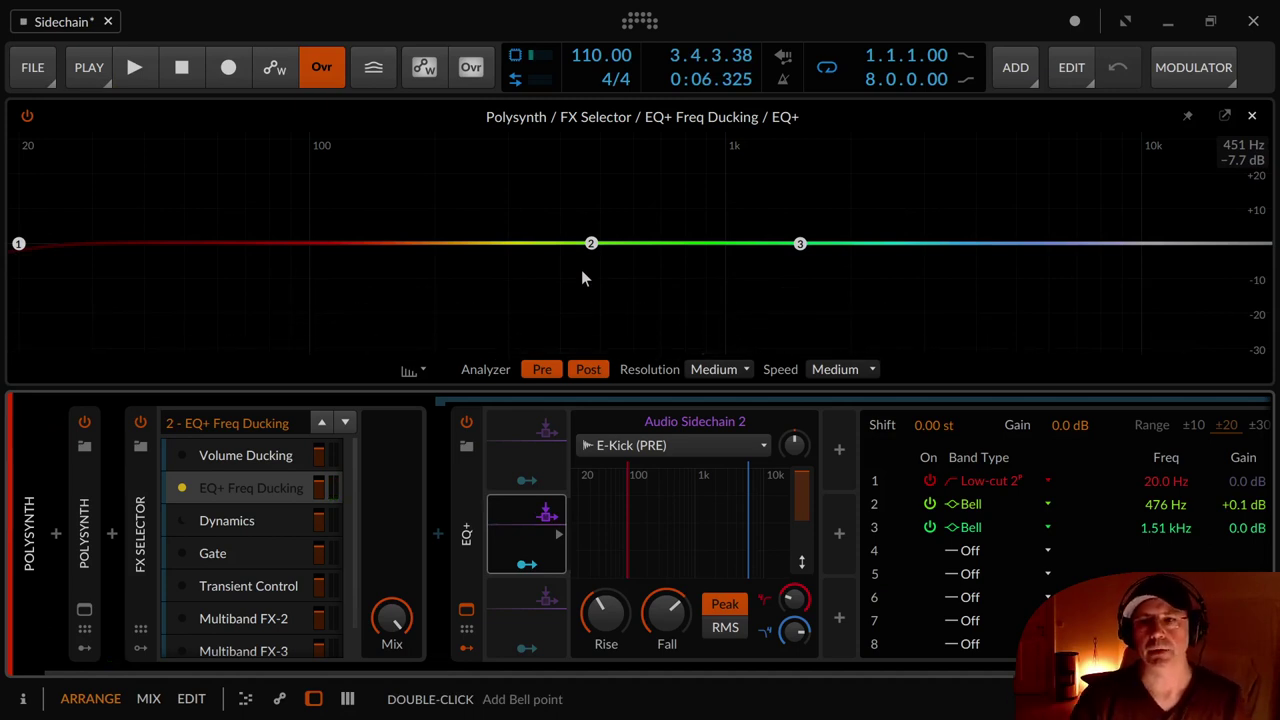
key(space)
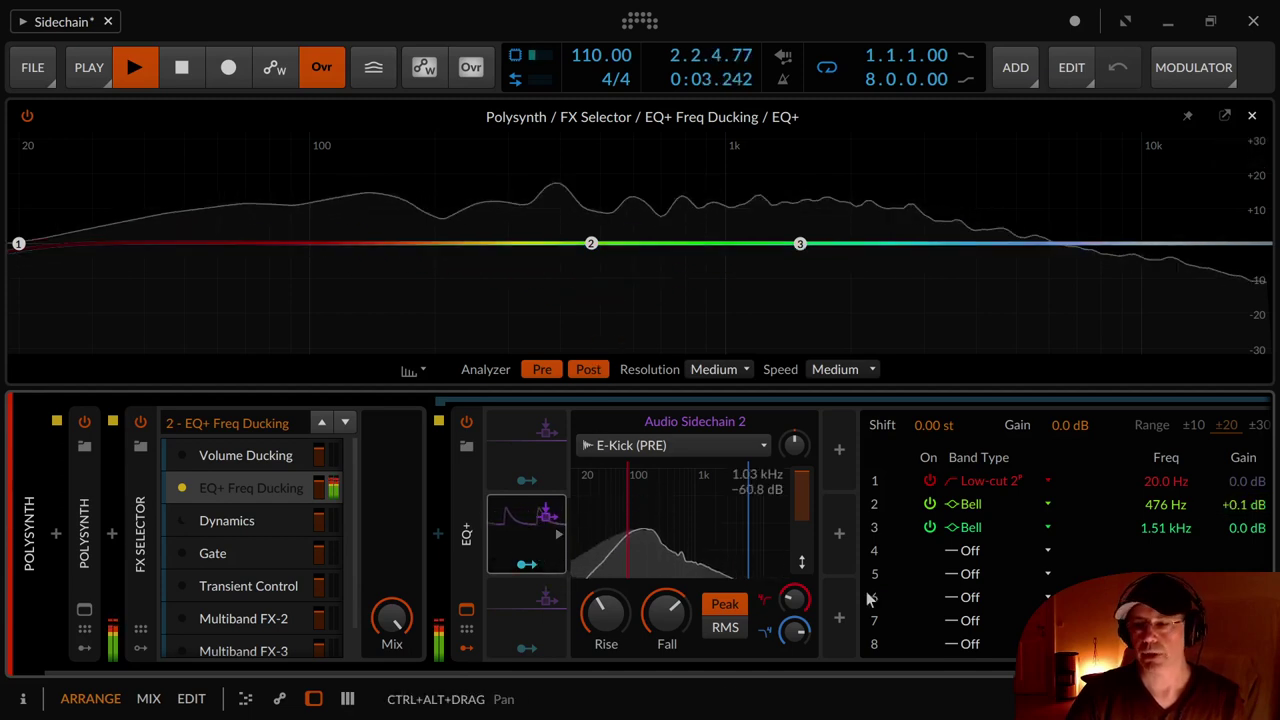
Set Audio Sidechain 2's modulation of Band 2 Gain to -59.11 and band 2's Q to 0.29 during playback.
click(543, 537)
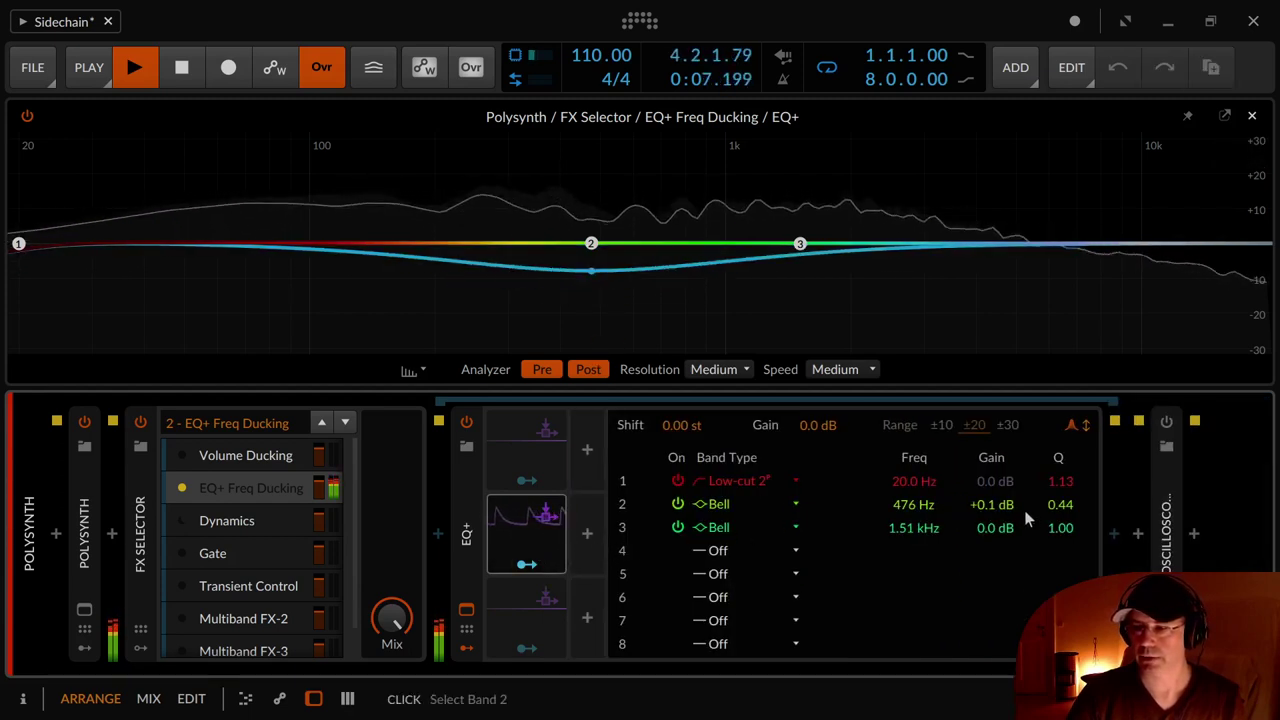
click(527, 567)
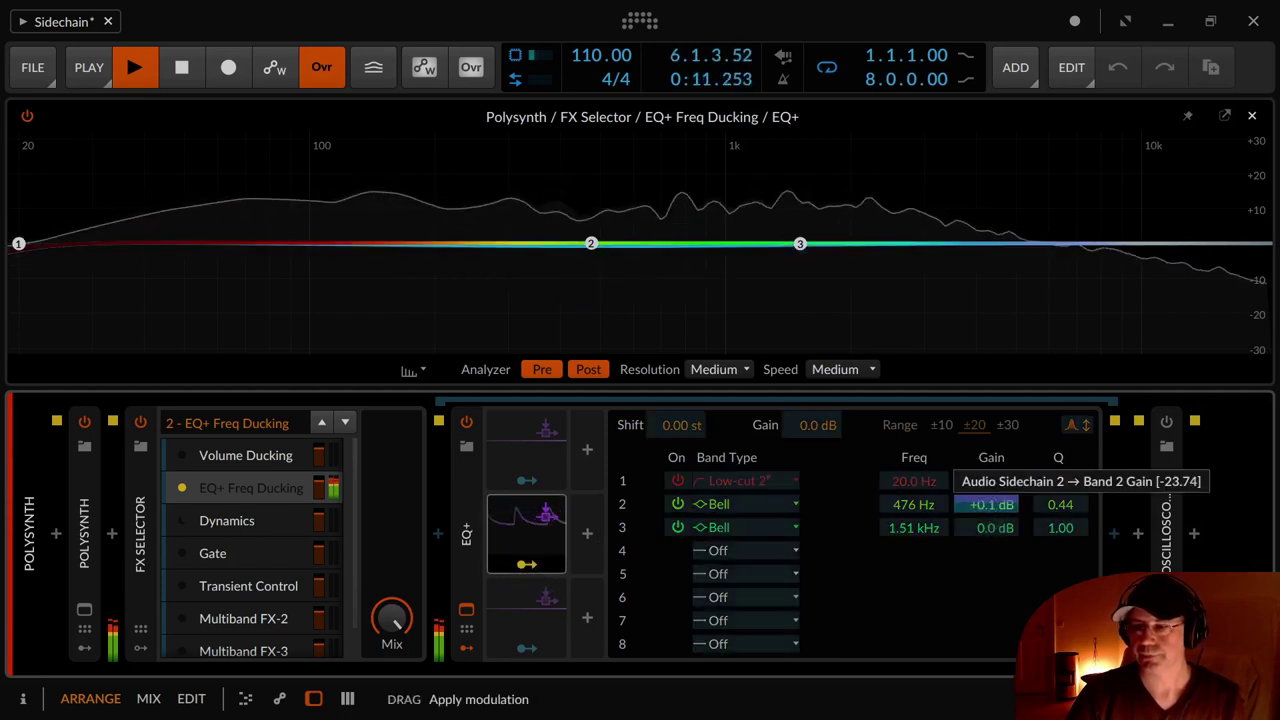
drag(987, 505, 987, 639)
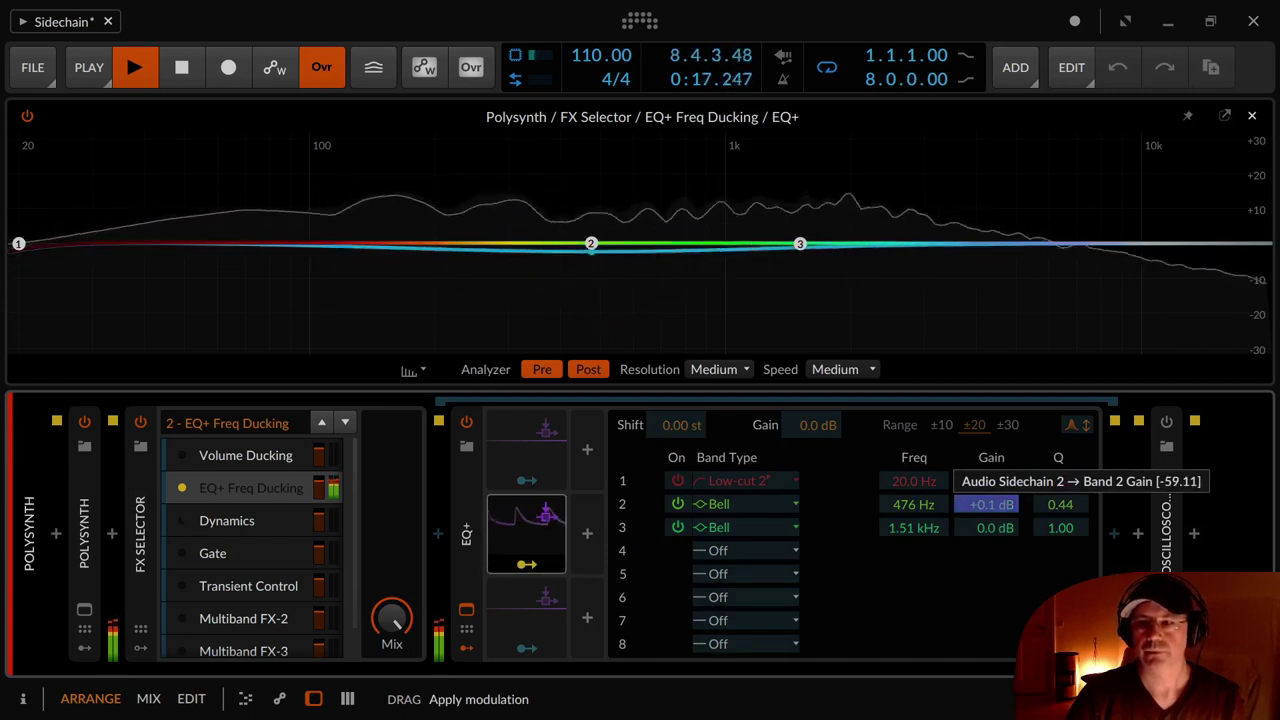
click(526, 564)
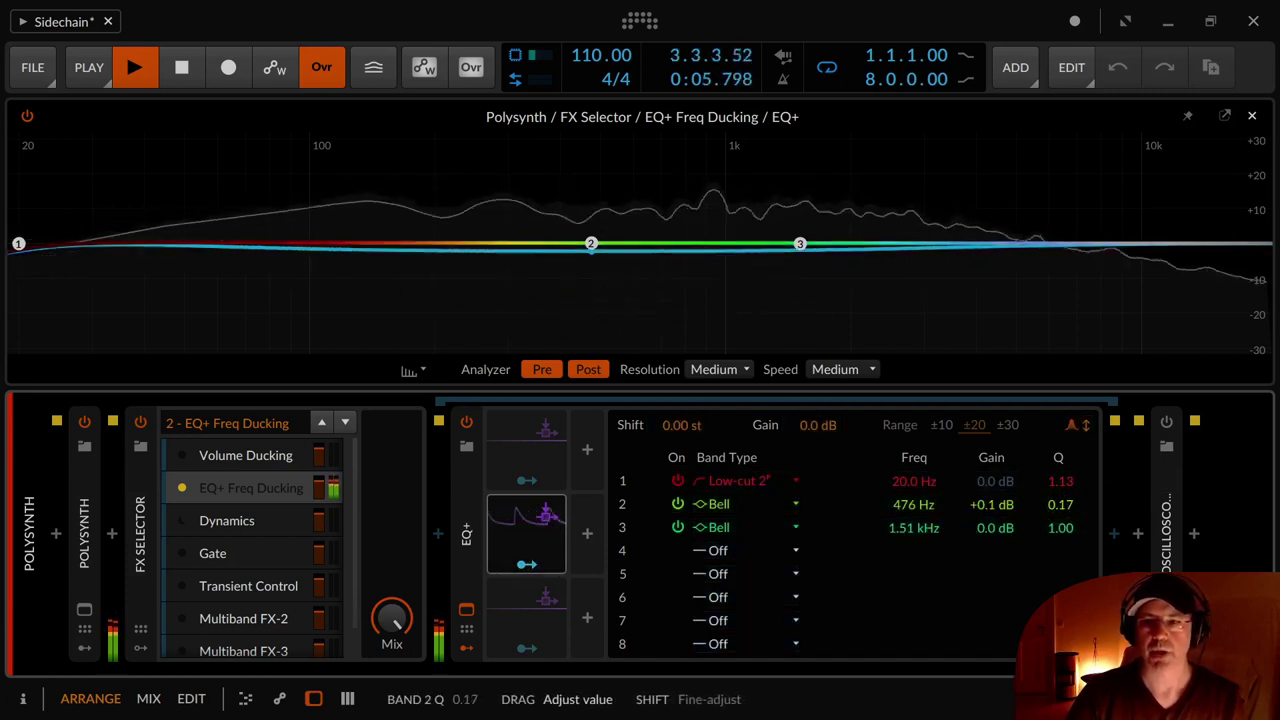
mouse_move(1060, 505)
mouse_down()
mouse_move(1060, 330)
mouse_move(1060, 504)
mouse_up()
key(space)
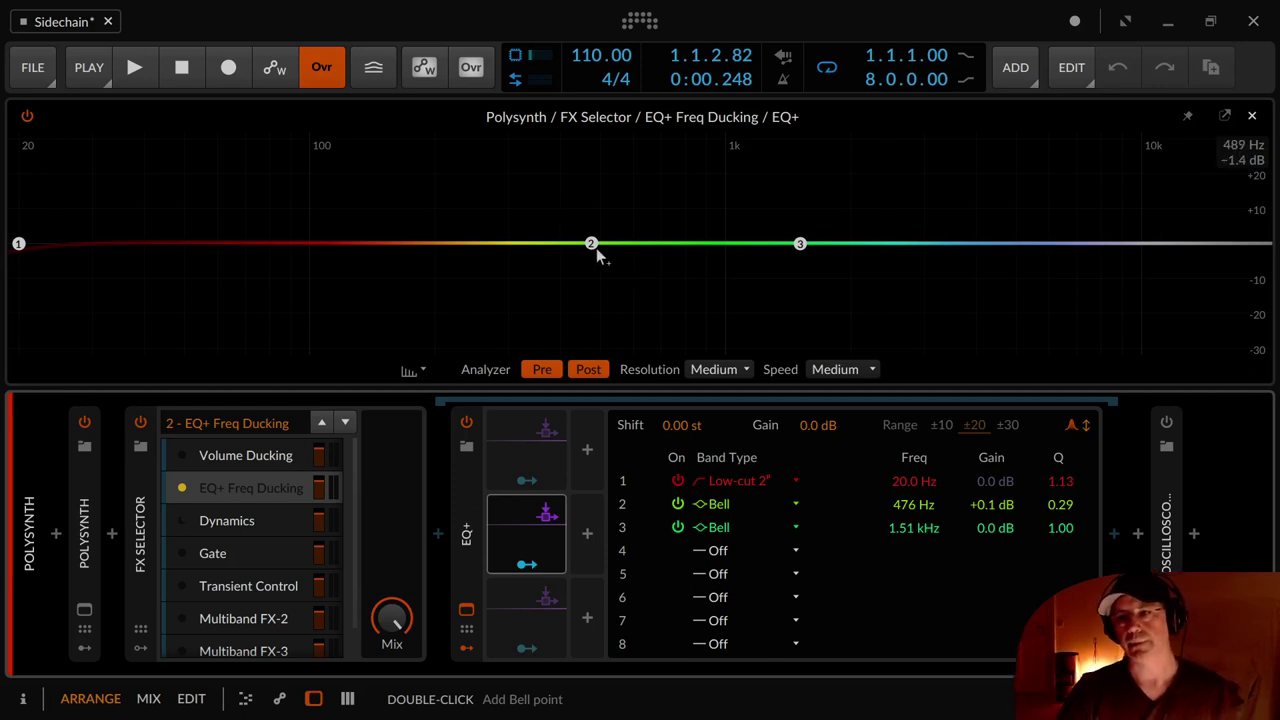
Deactivate Audio Sidechain 2, activate Audio Sidechain 3, and audition its effect on EQ+ band 3.
right_click(527, 560)
click(565, 585)
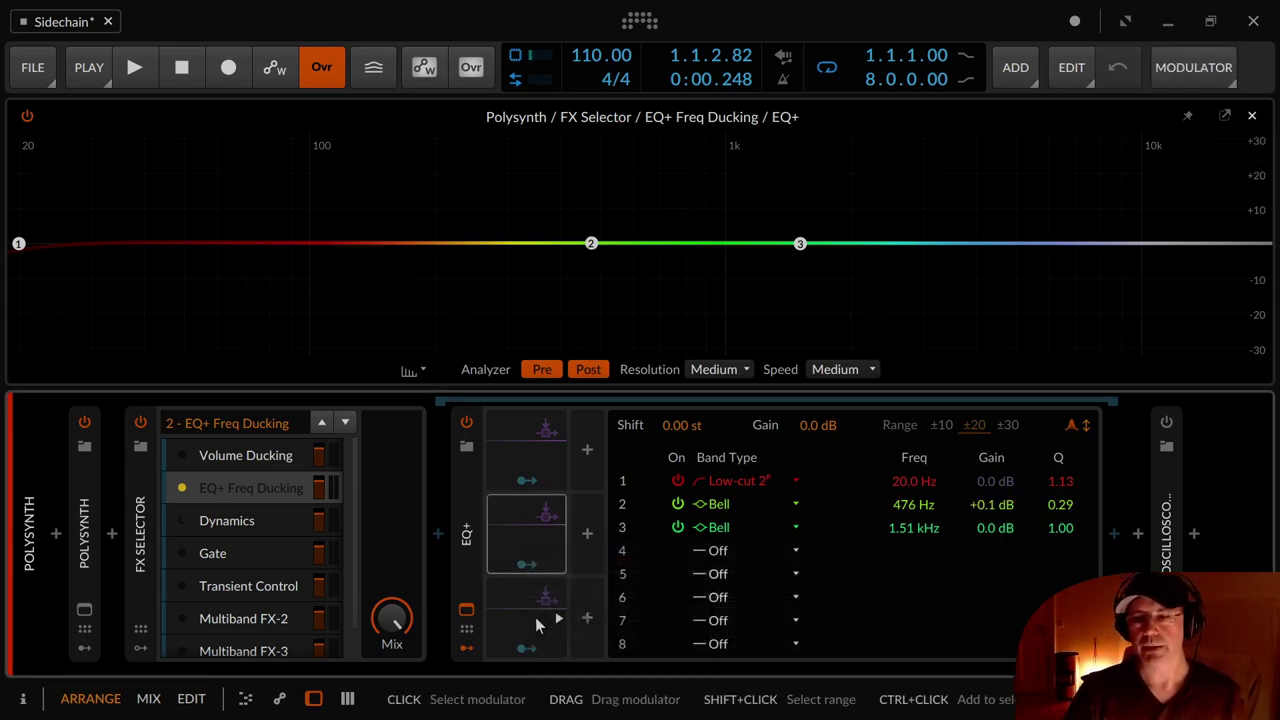
right_click(523, 625)
click(580, 651)
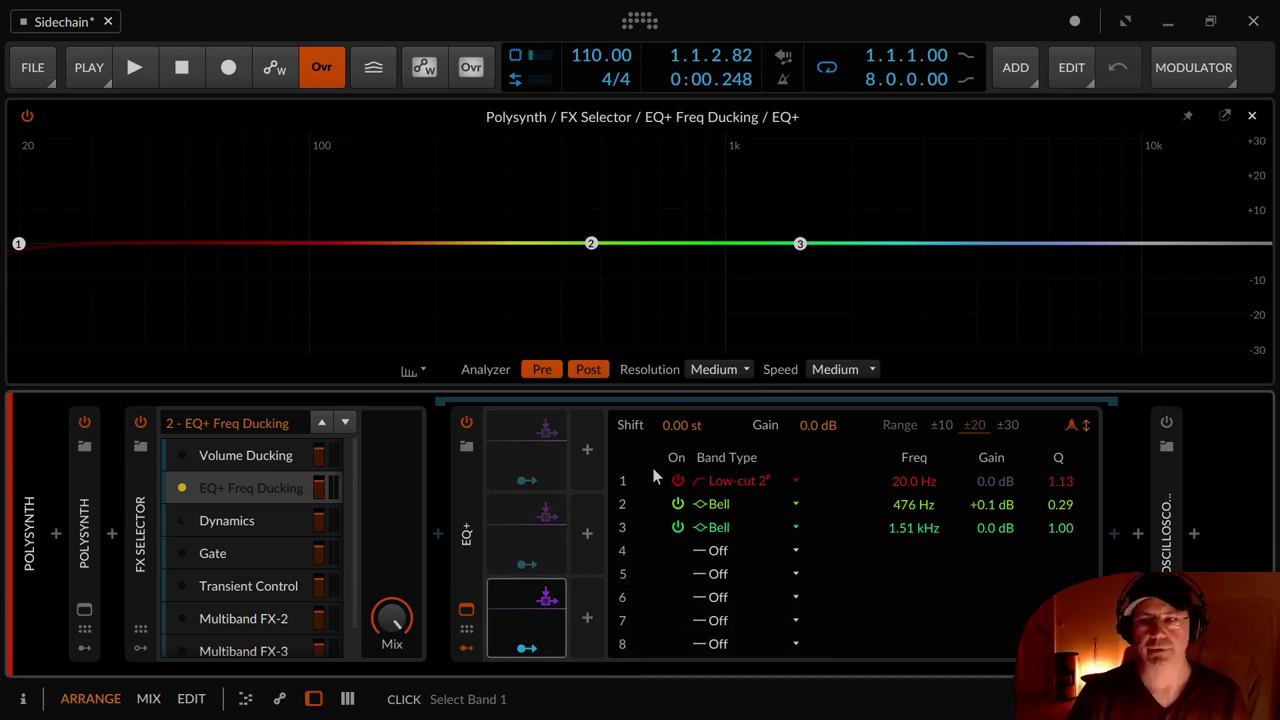
key(space)
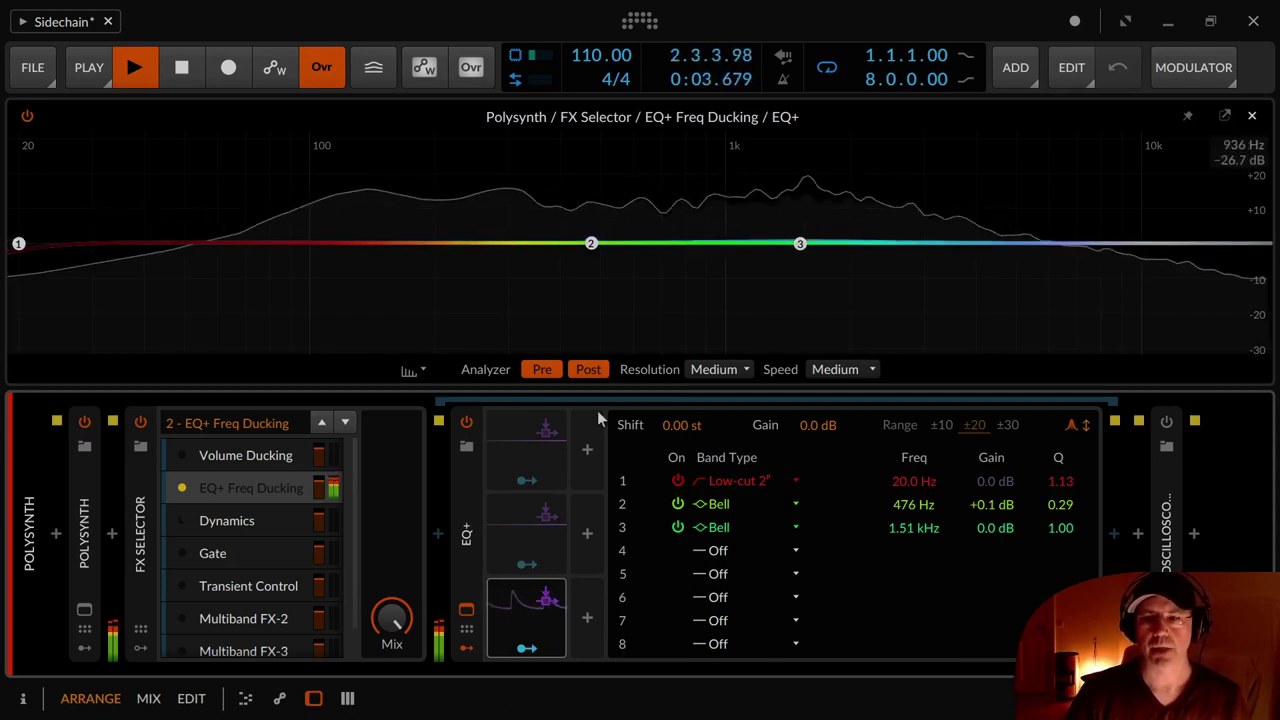
Reactivate Audio Sidechain 1 and Audio Sidechain 2 during playback to audition all three EQ+ modulators together.
right_click(520, 450)
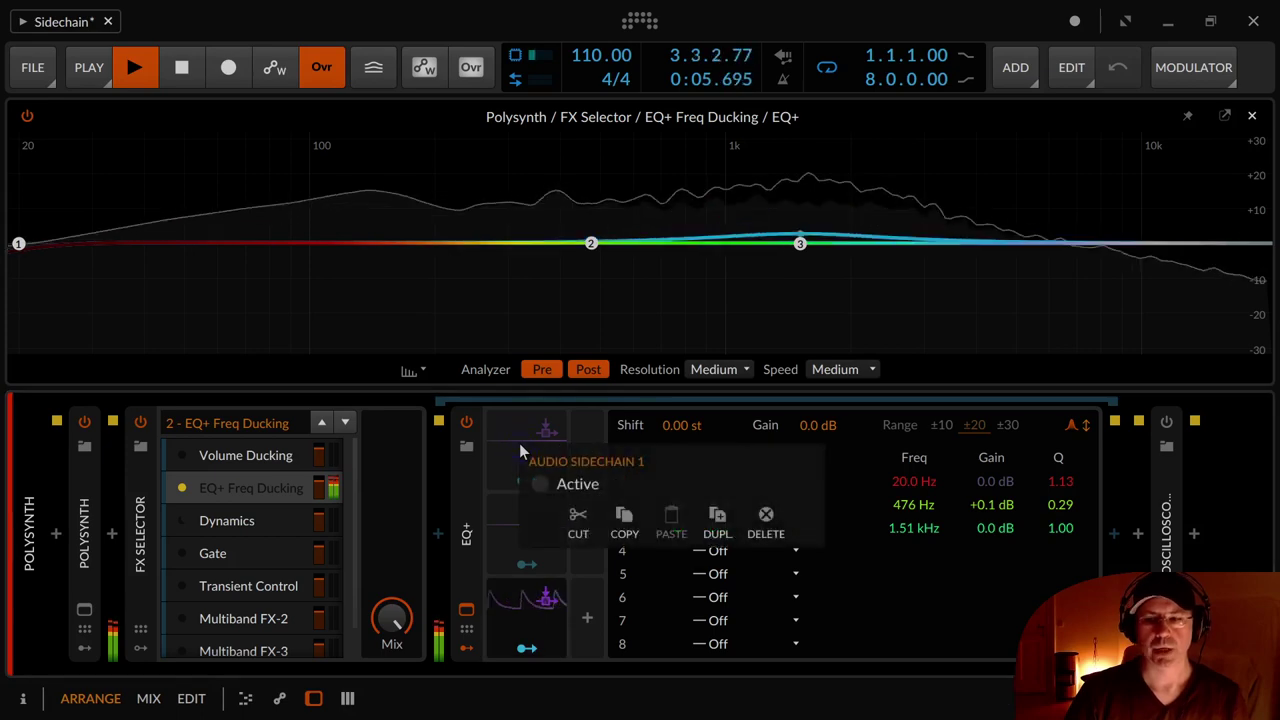
click(568, 484)
right_click(577, 562)
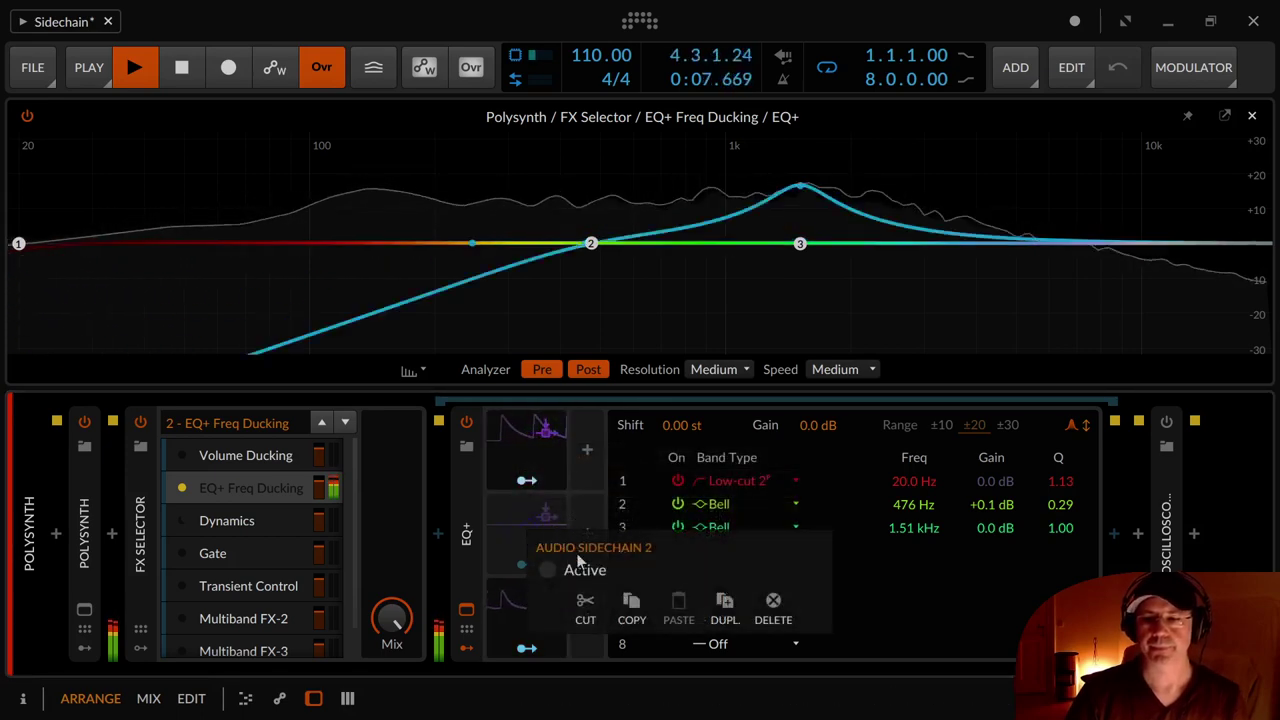
click(580, 568)
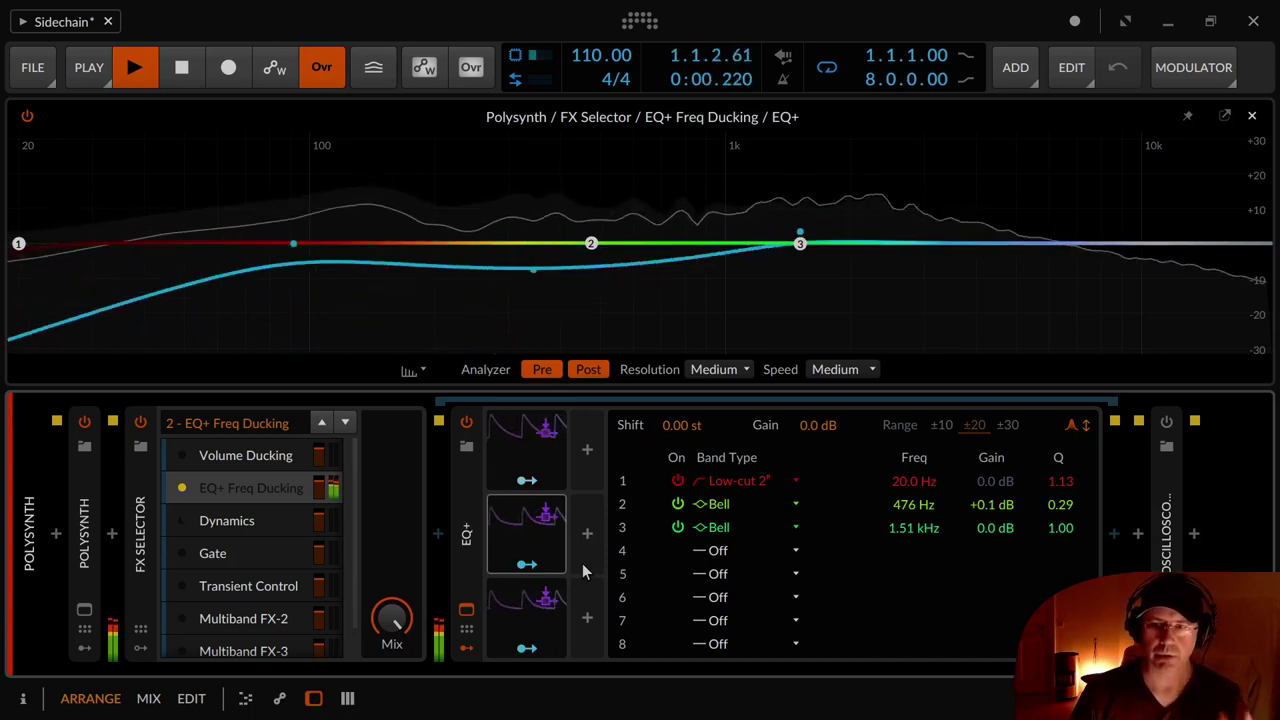
Deactivate Audio Sidechain 1 and Audio Sidechain 2 again and stop playback.
right_click(521, 451)
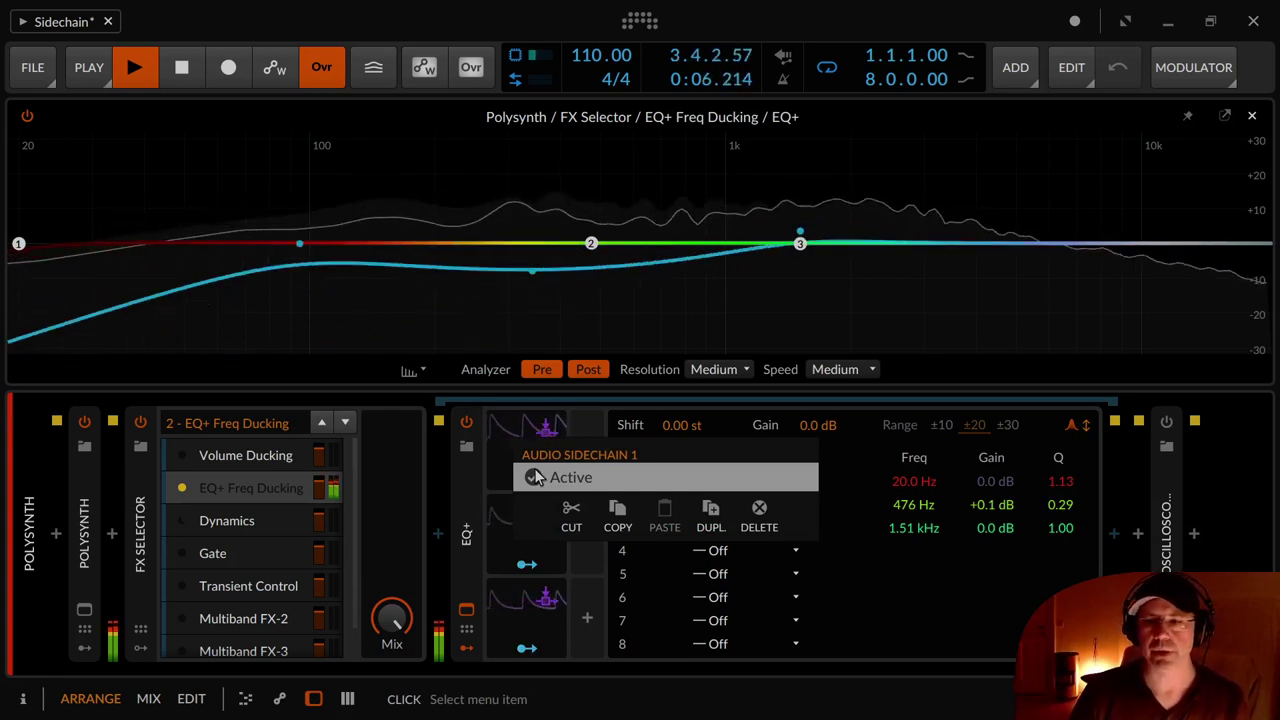
click(535, 477)
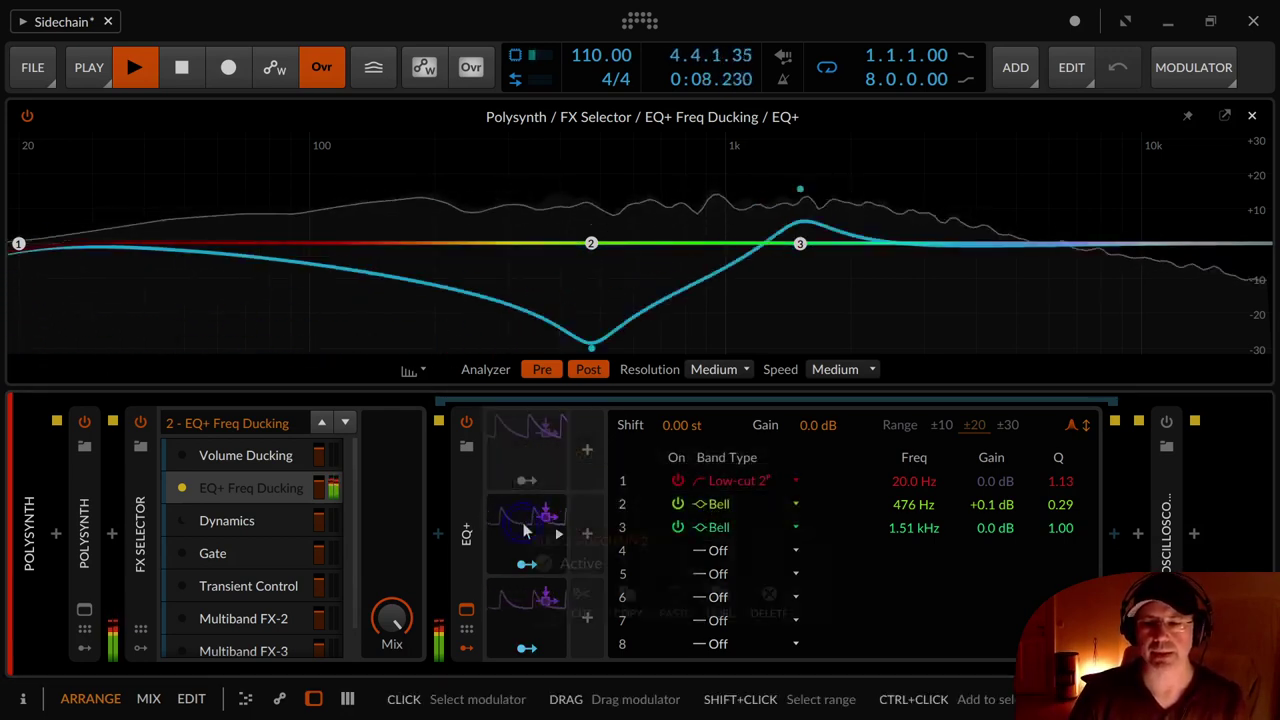
right_click(530, 550)
click(535, 486)
key(space)
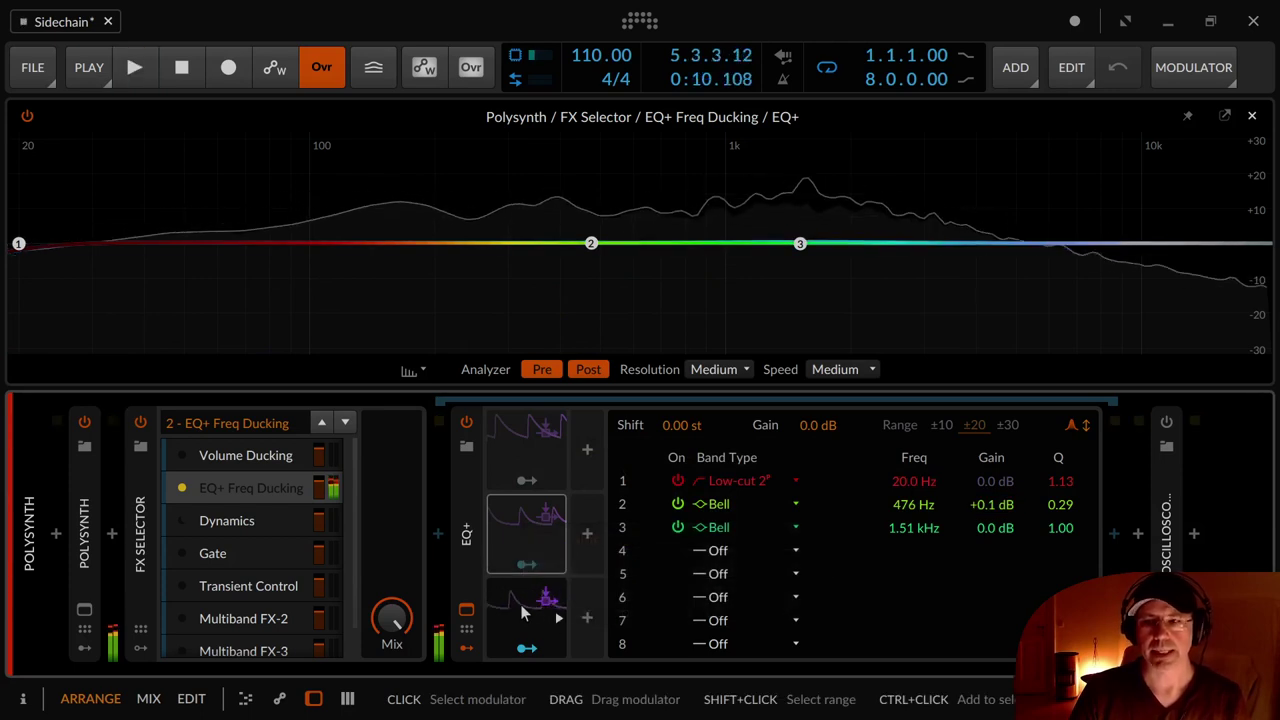
Make Dynamics the active FX Selector layer and choose E-Kick (PRE) as the Dynamics device's sidechain source.
click(240, 521)
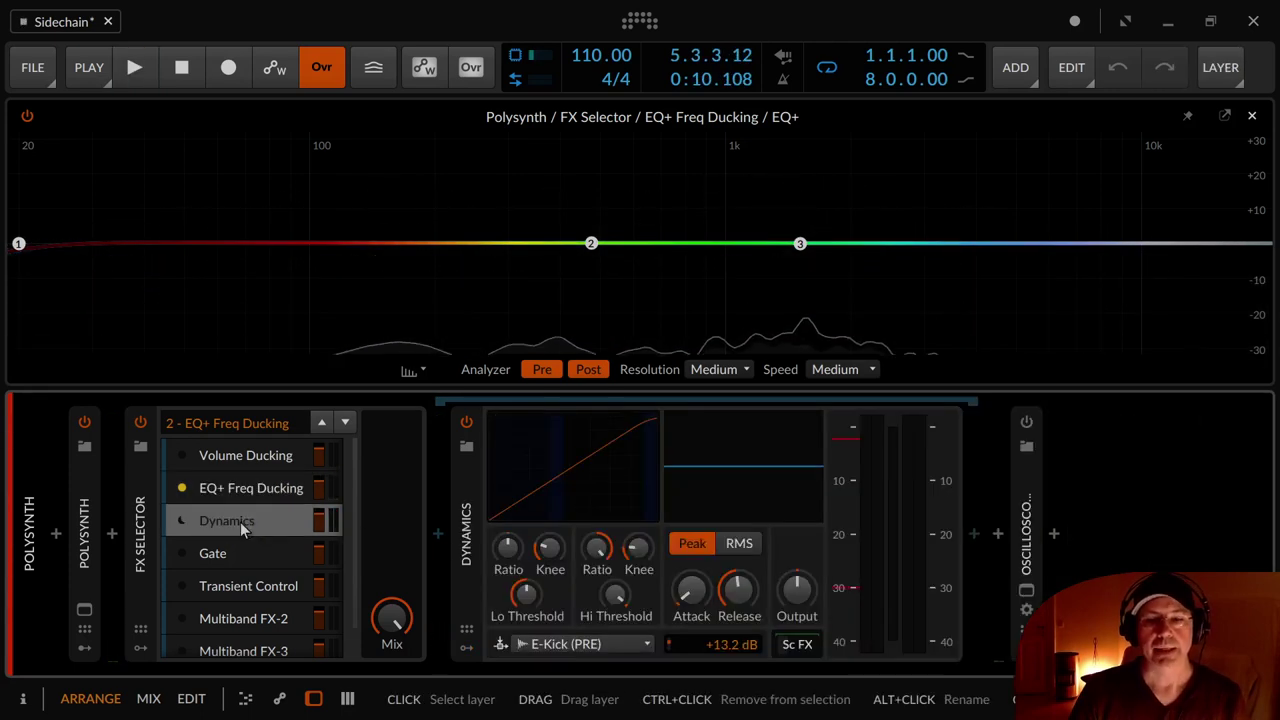
click(184, 520)
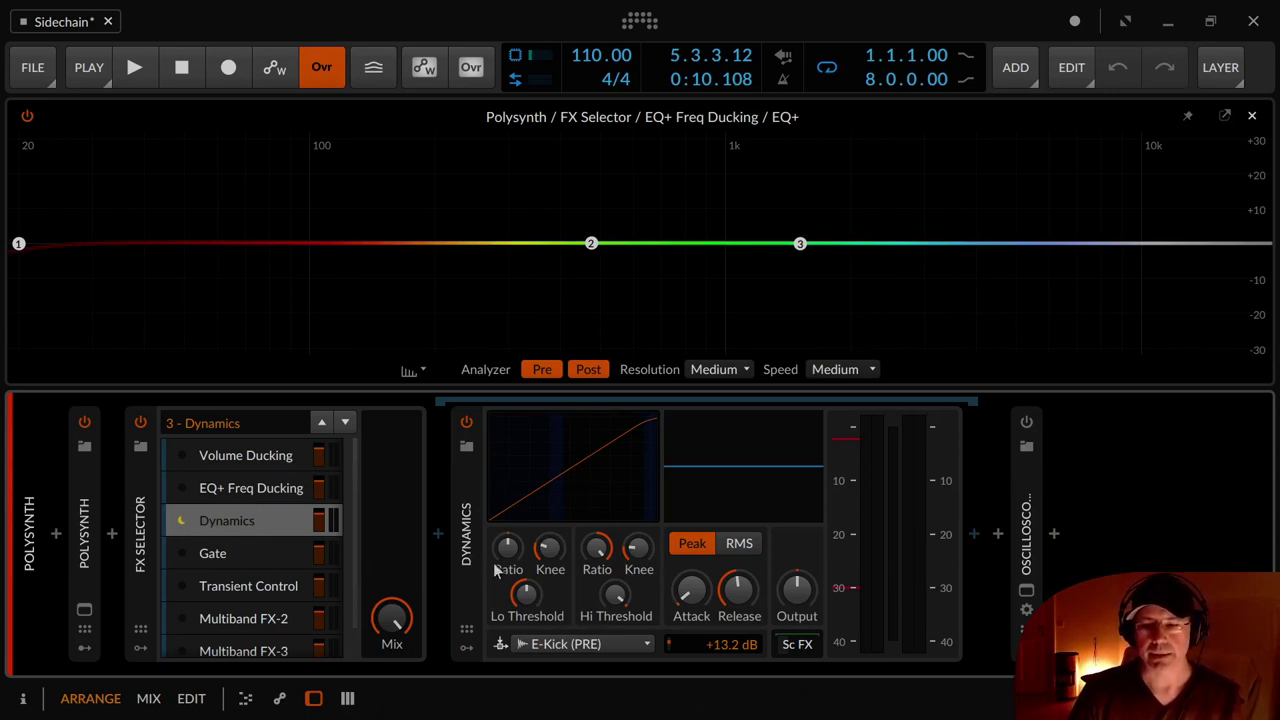
click(618, 644)
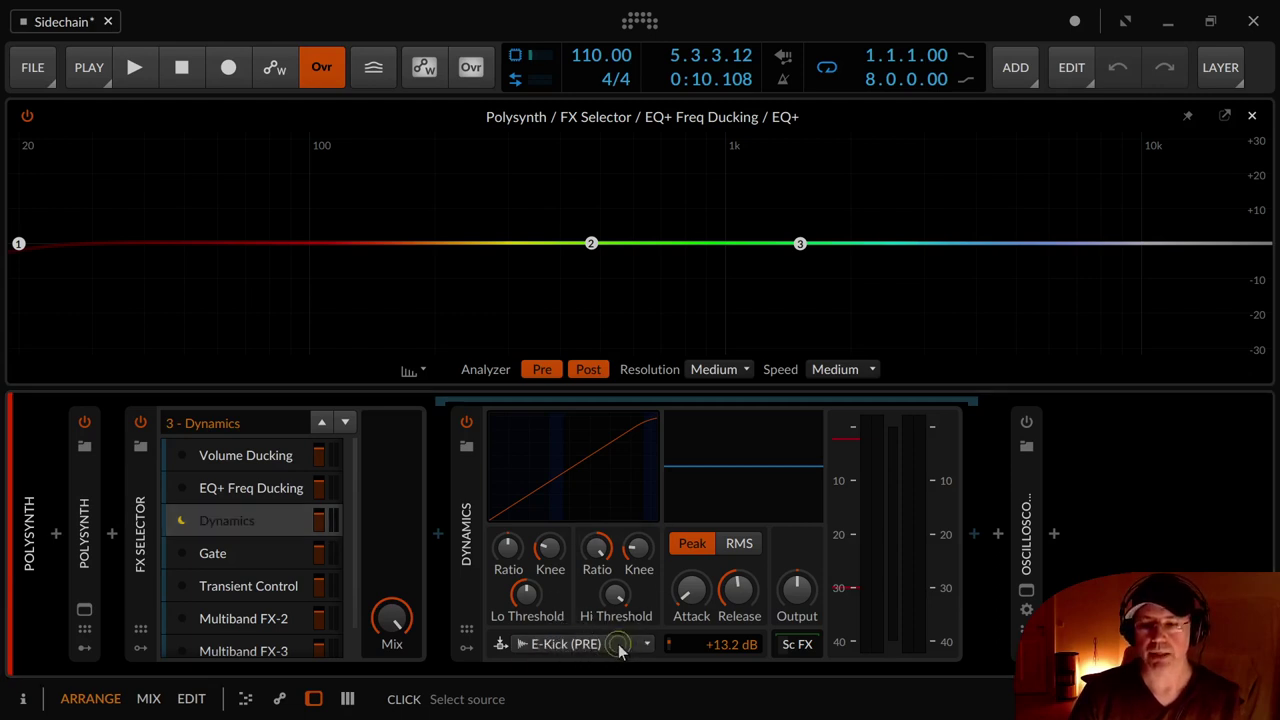
mouse_move(634, 615)
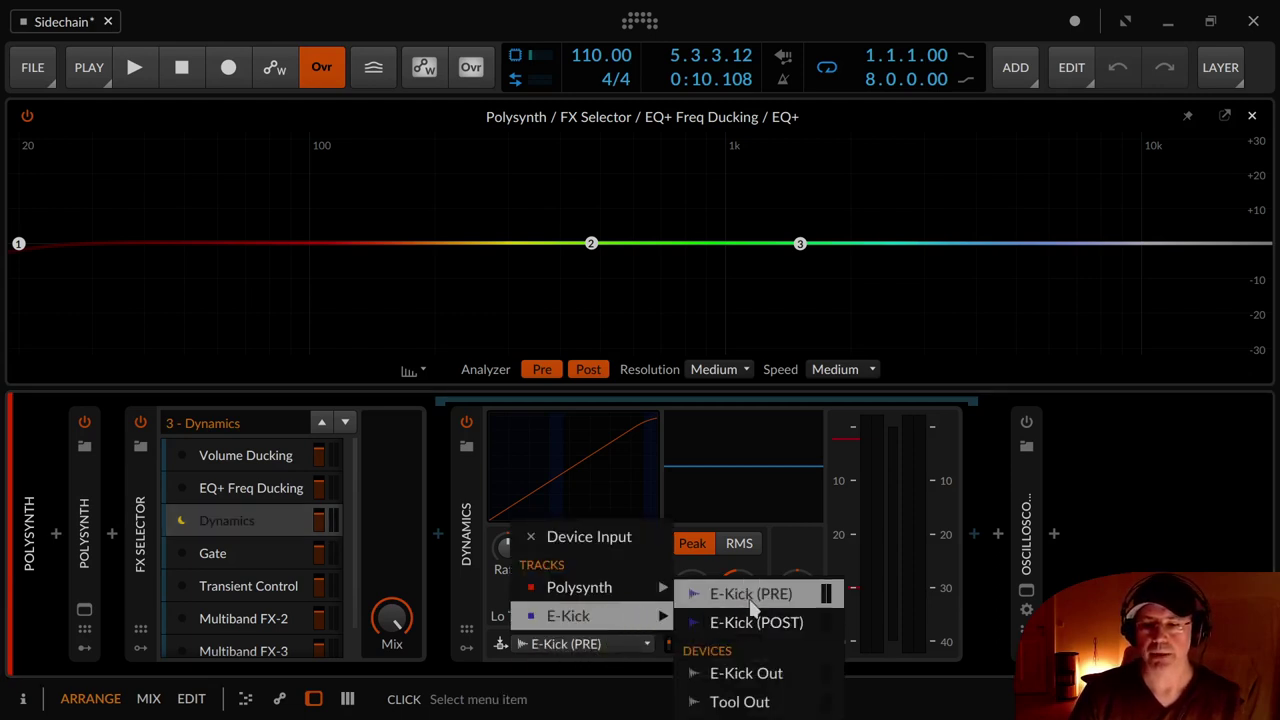
click(761, 598)
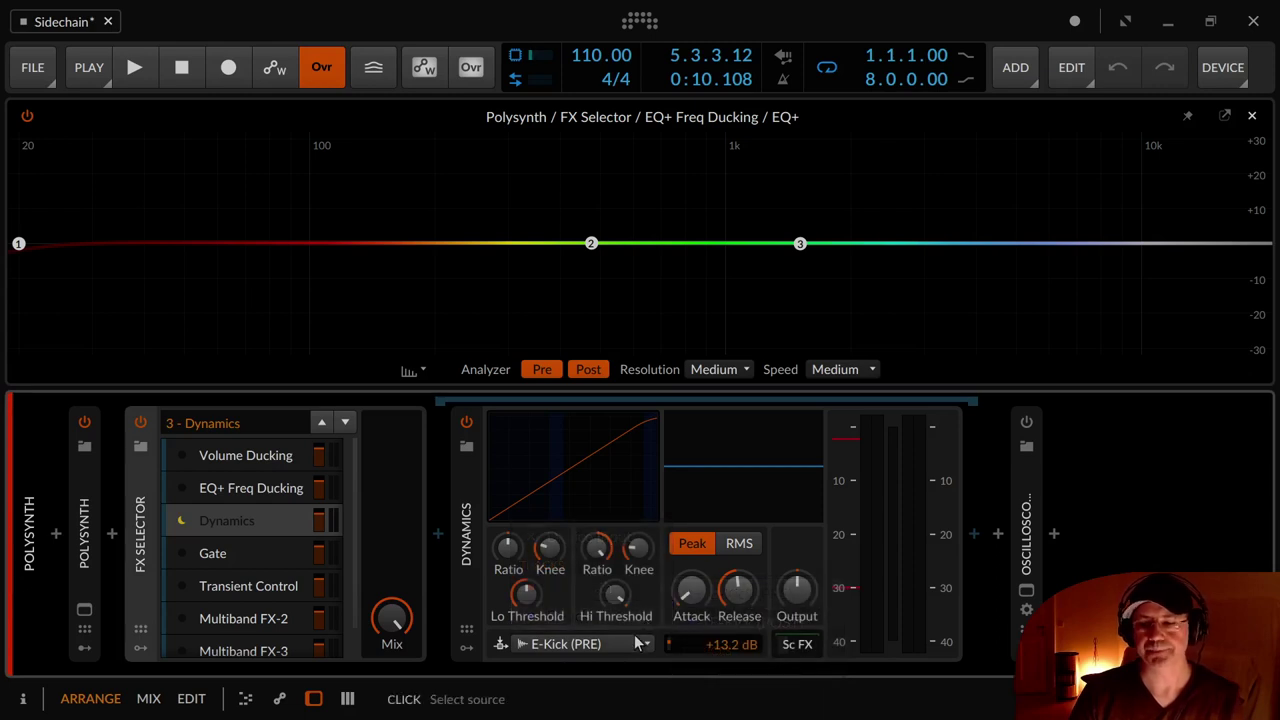
Close the EQ+ expanded view and show the Dynamics device's Sc FX chain.
click(245, 520)
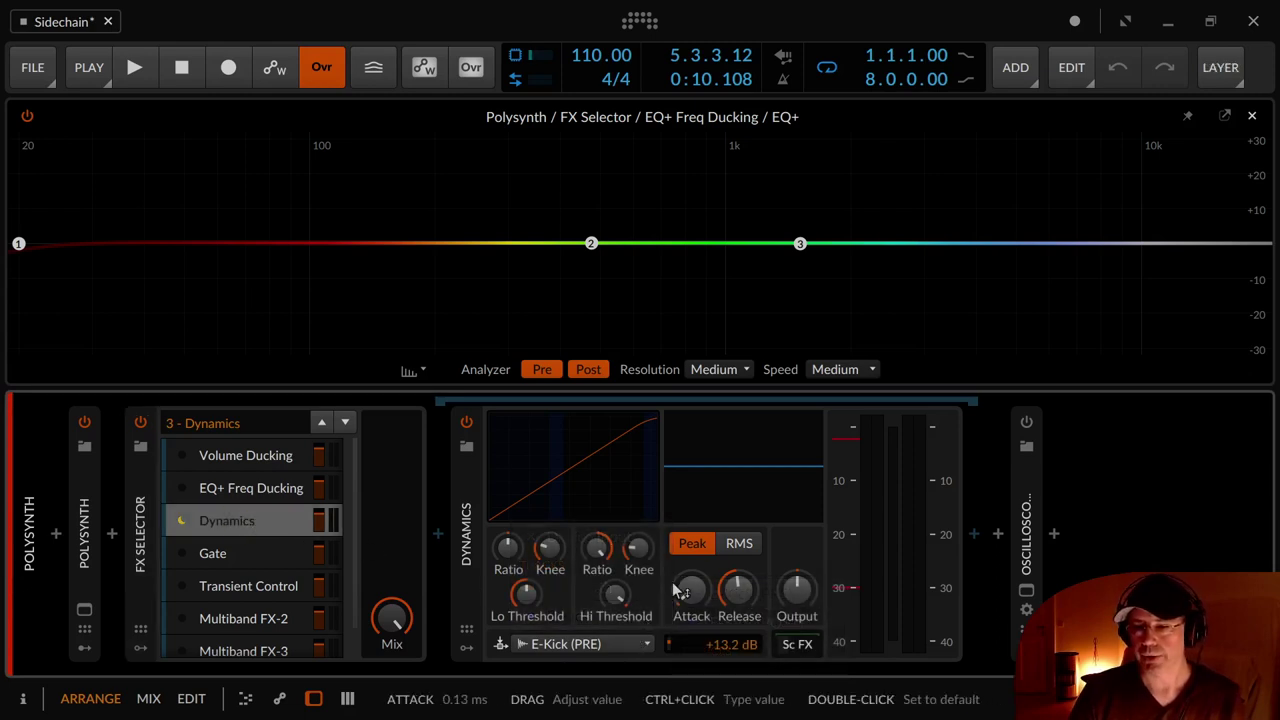
click(1251, 116)
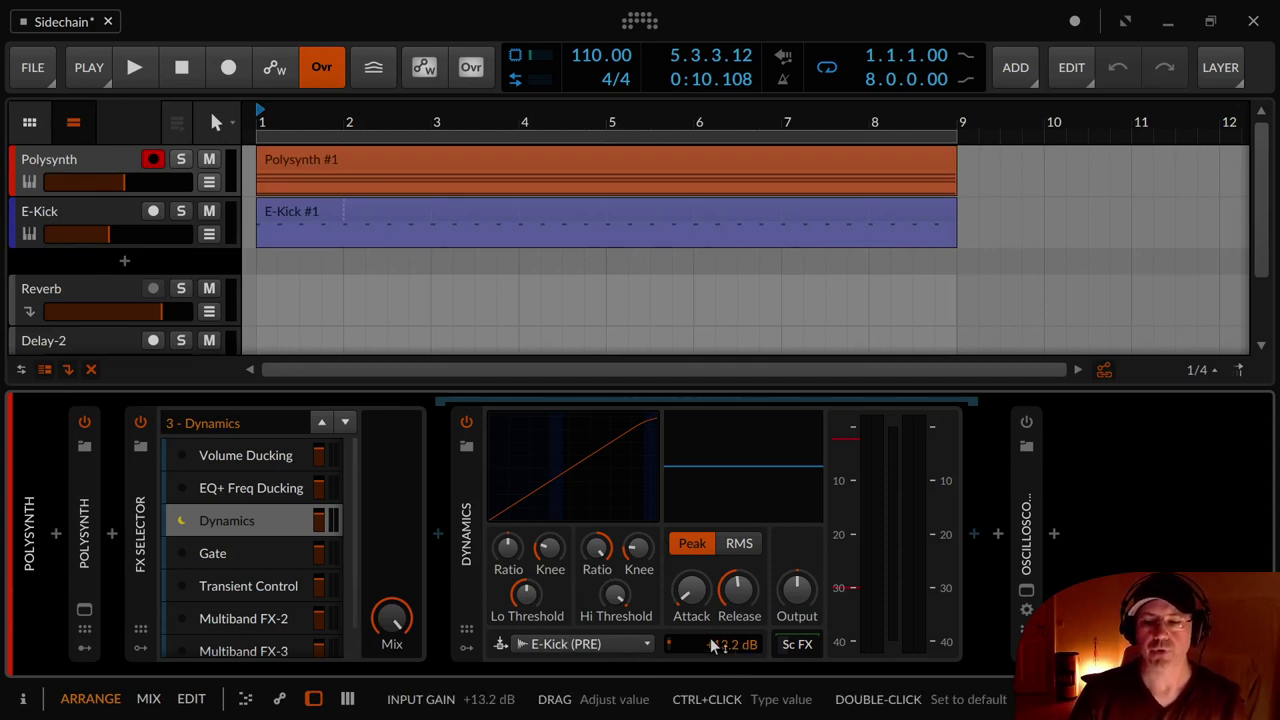
click(798, 645)
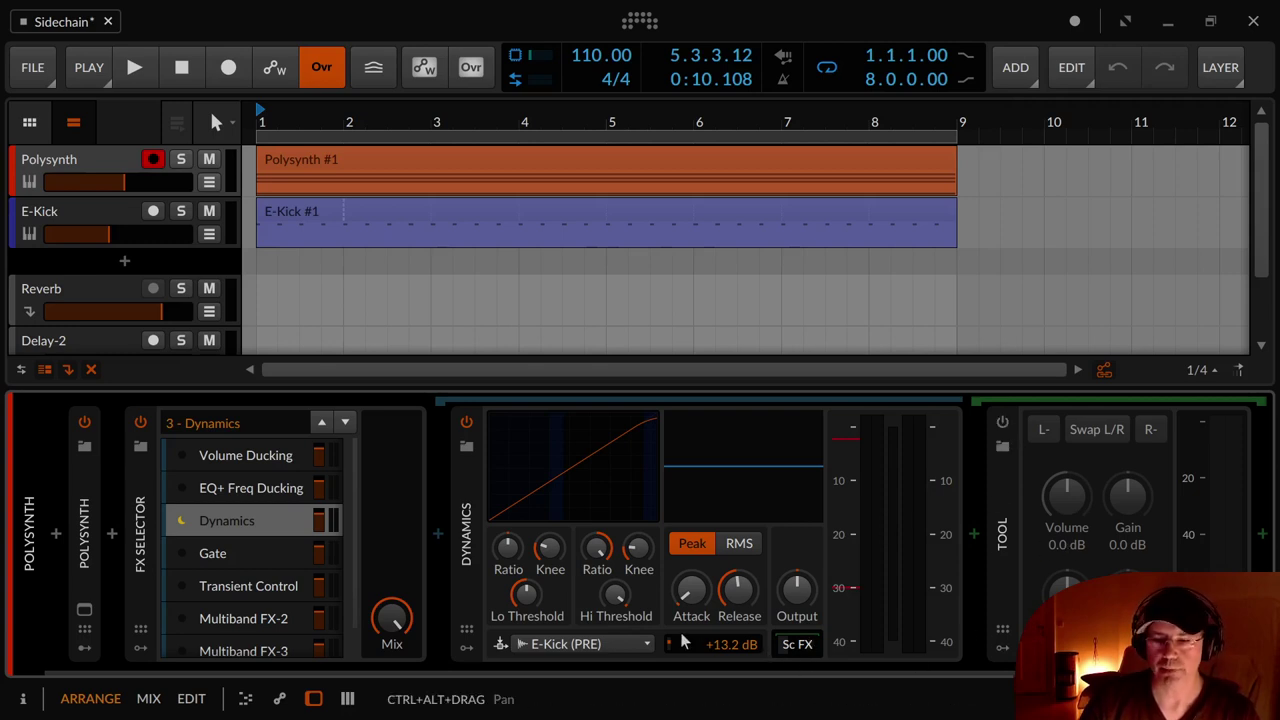
Reset the Dynamics sidechain input gain to 0.0 dB during playback and enable the Tool device in its Sc FX chain.
key(space)
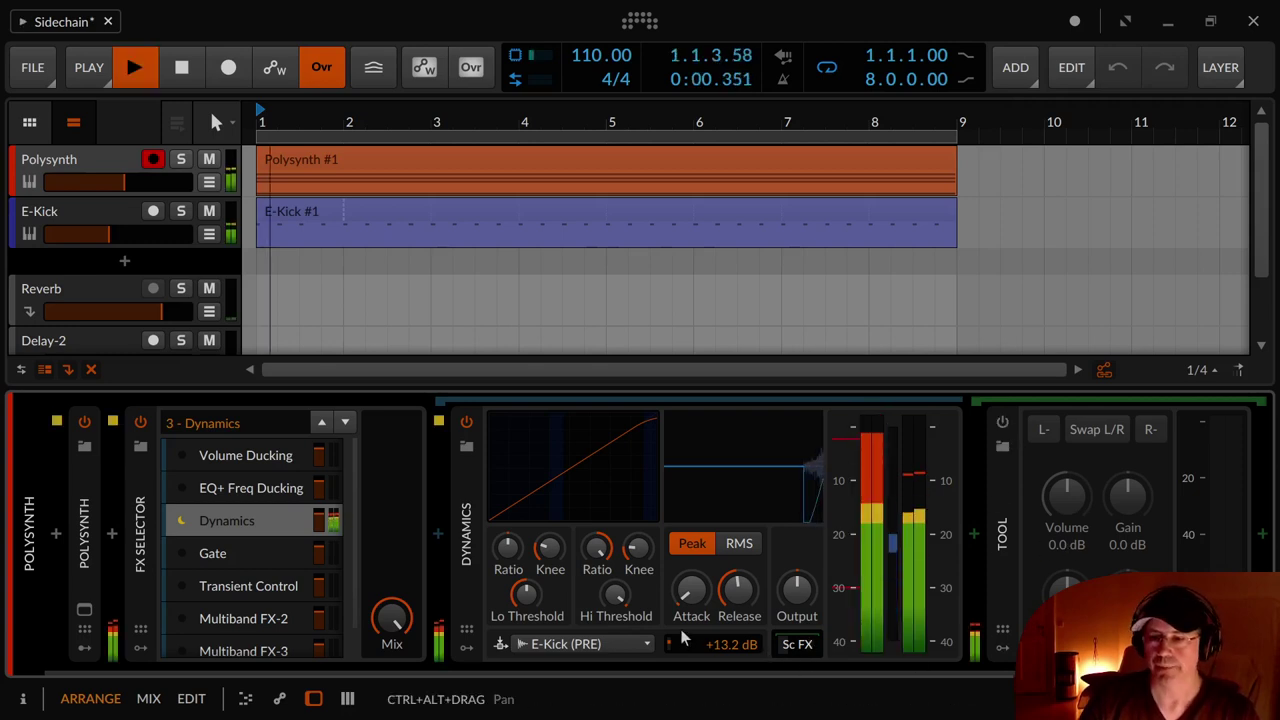
double_click(730, 648)
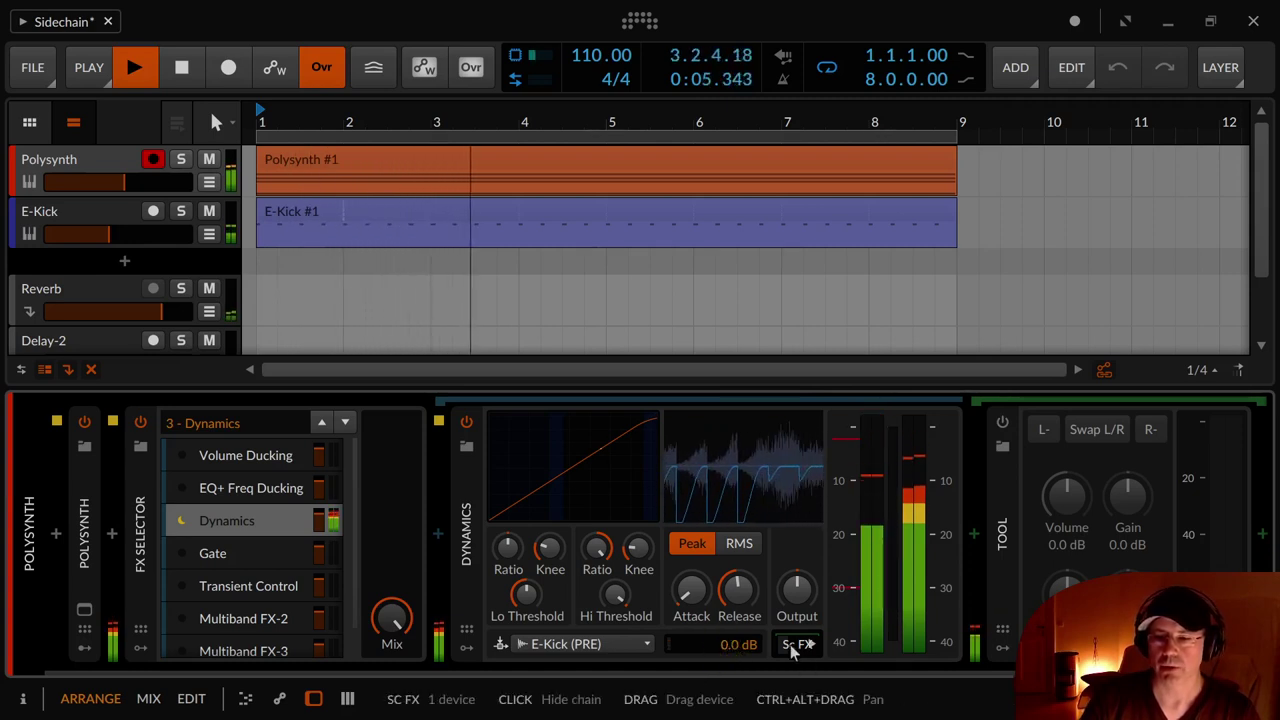
click(1002, 421)
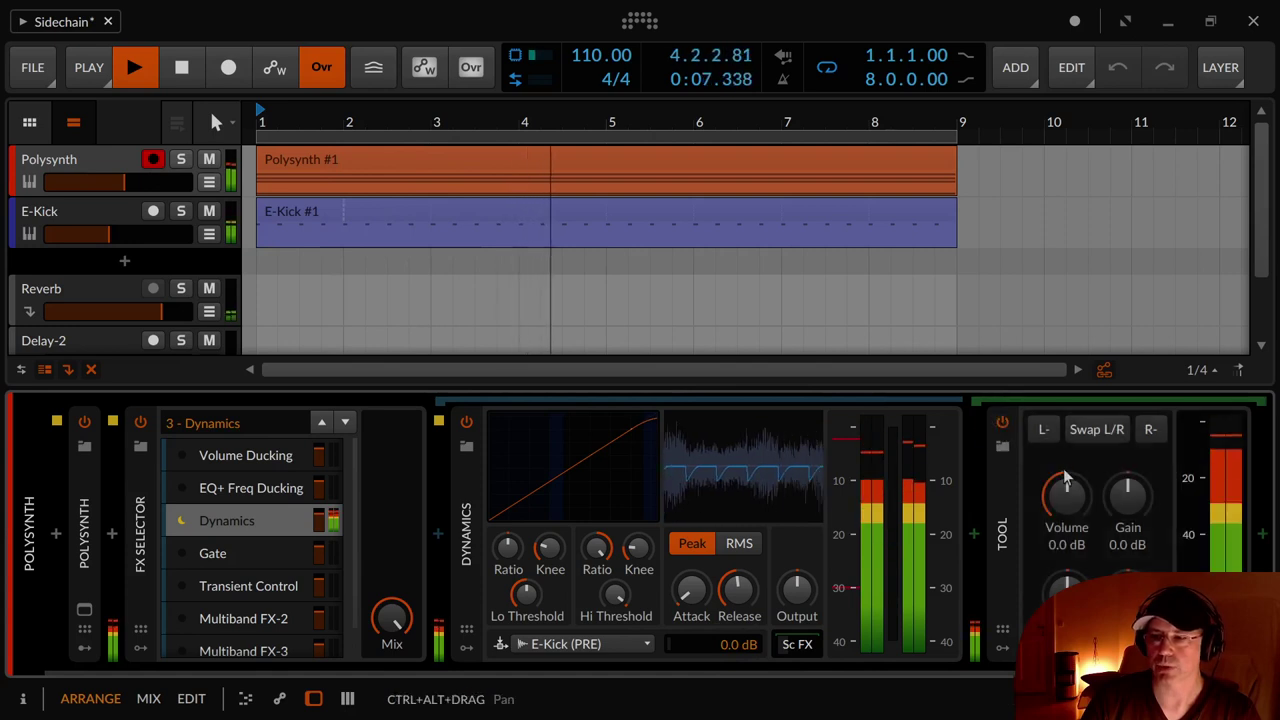
Vary the Tool device's volume in the Dynamics Sc FX chain during playback, ending at +15.5 dB, and stop playback.
drag(1068, 497, 1068, 425)
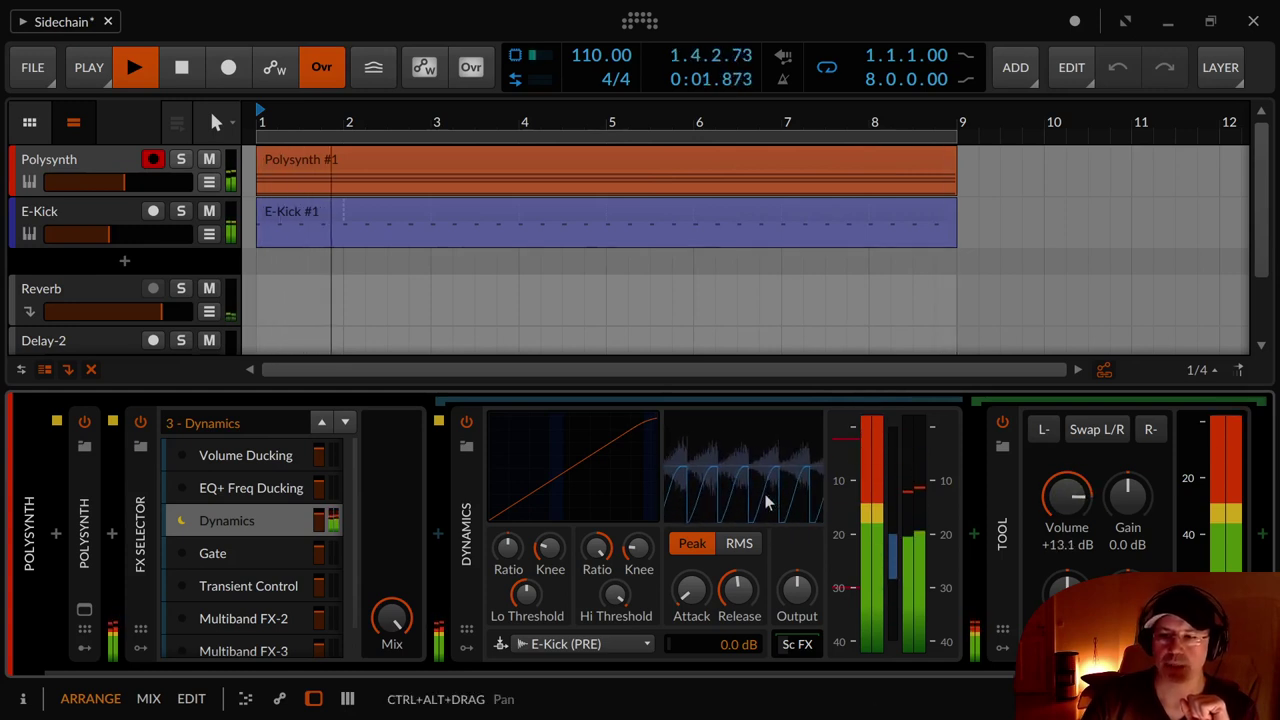
drag(1067, 493, 1067, 567)
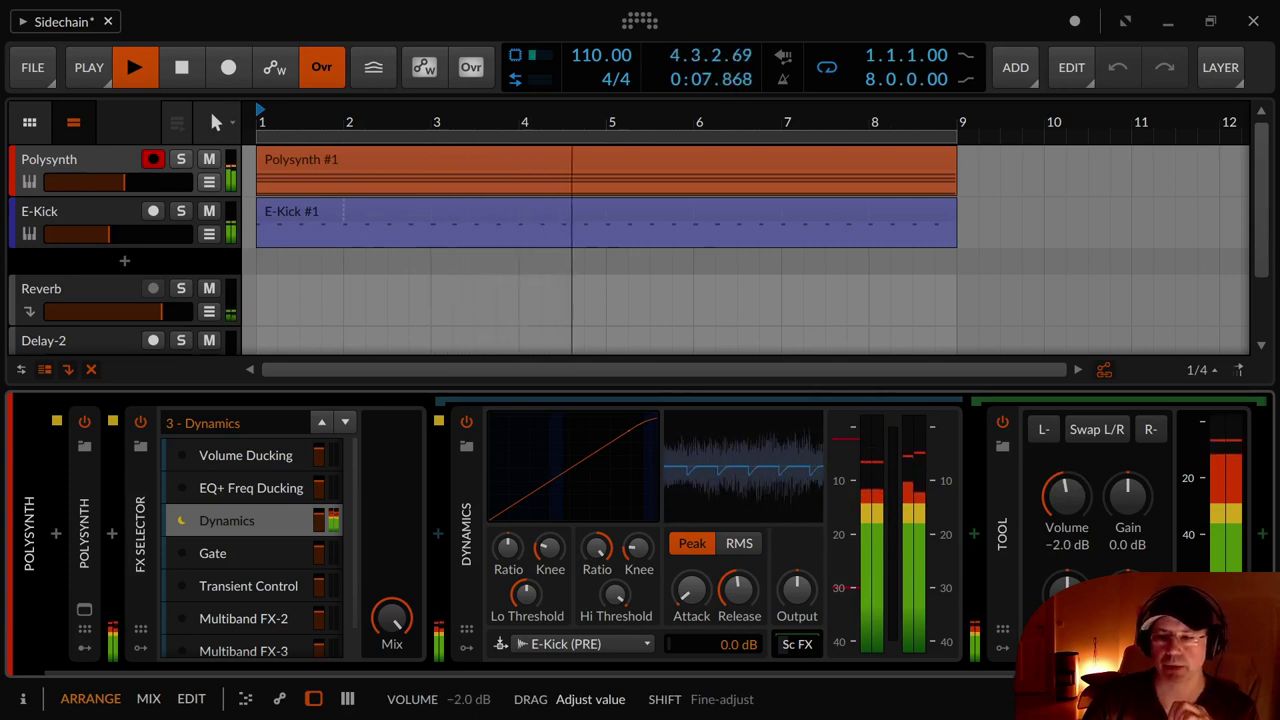
drag(1067, 567, 1067, 478)
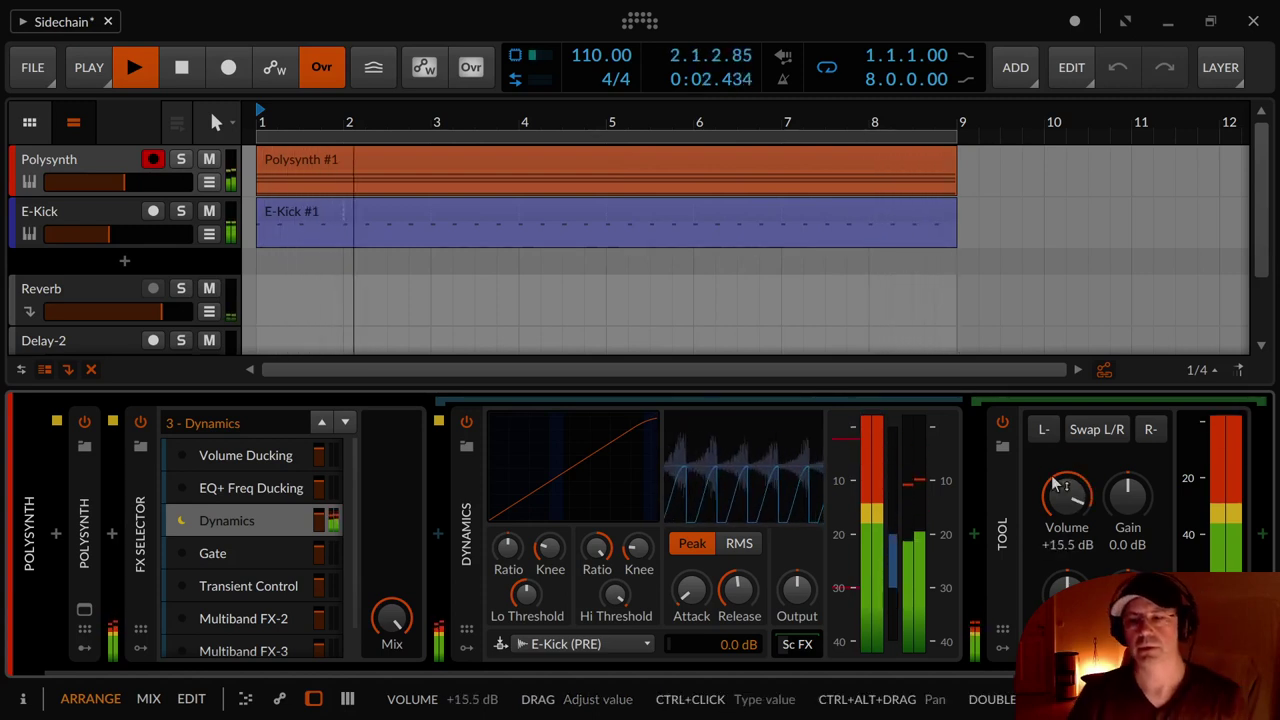
key(space)
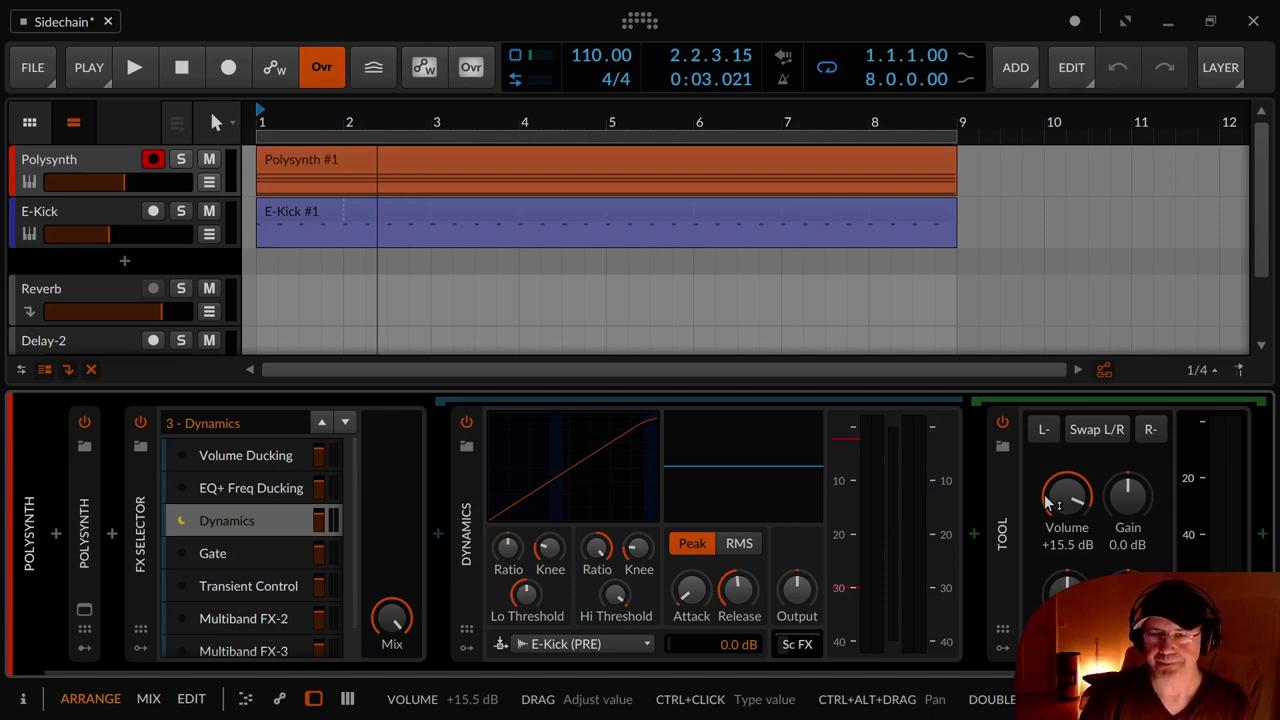
Make Gate the active FX Selector layer and raise its threshold to about -14.2 dB during playback.
click(233, 552)
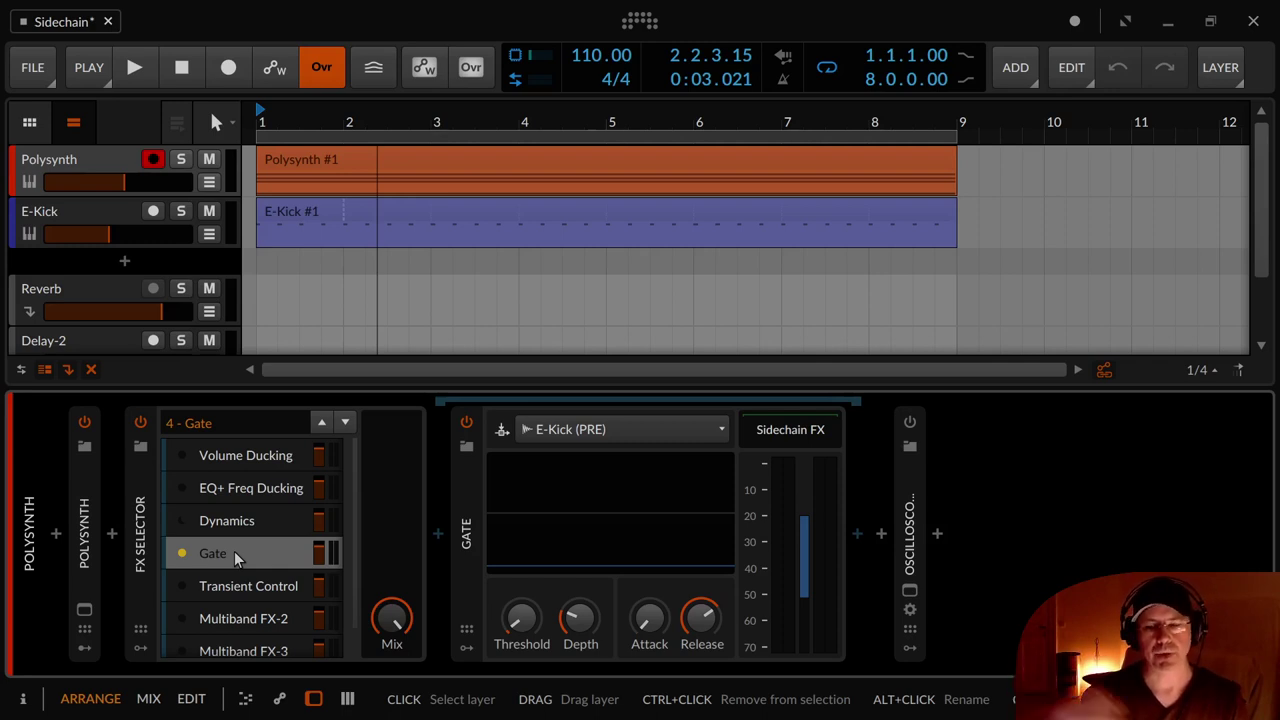
key(space)
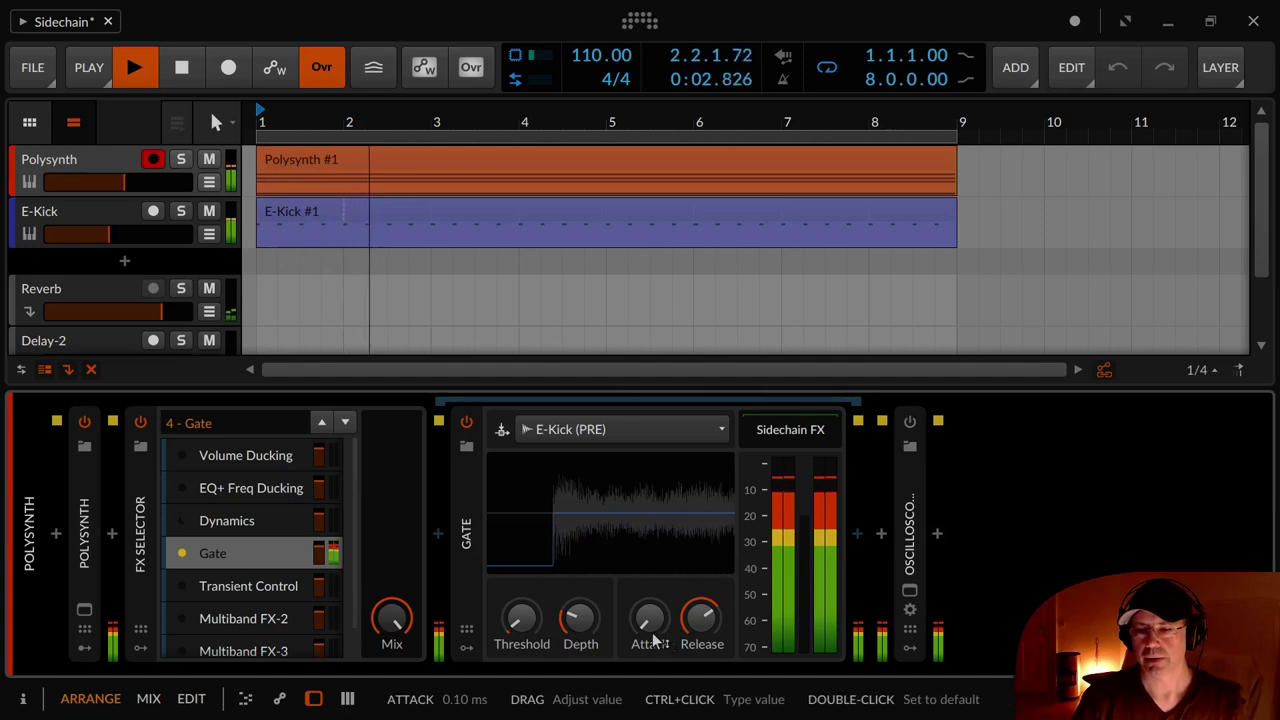
drag(654, 634, 654, 627)
mouse_move(521, 617)
mouse_down()
mouse_move(521, 632)
mouse_move(521, 604)
mouse_up()
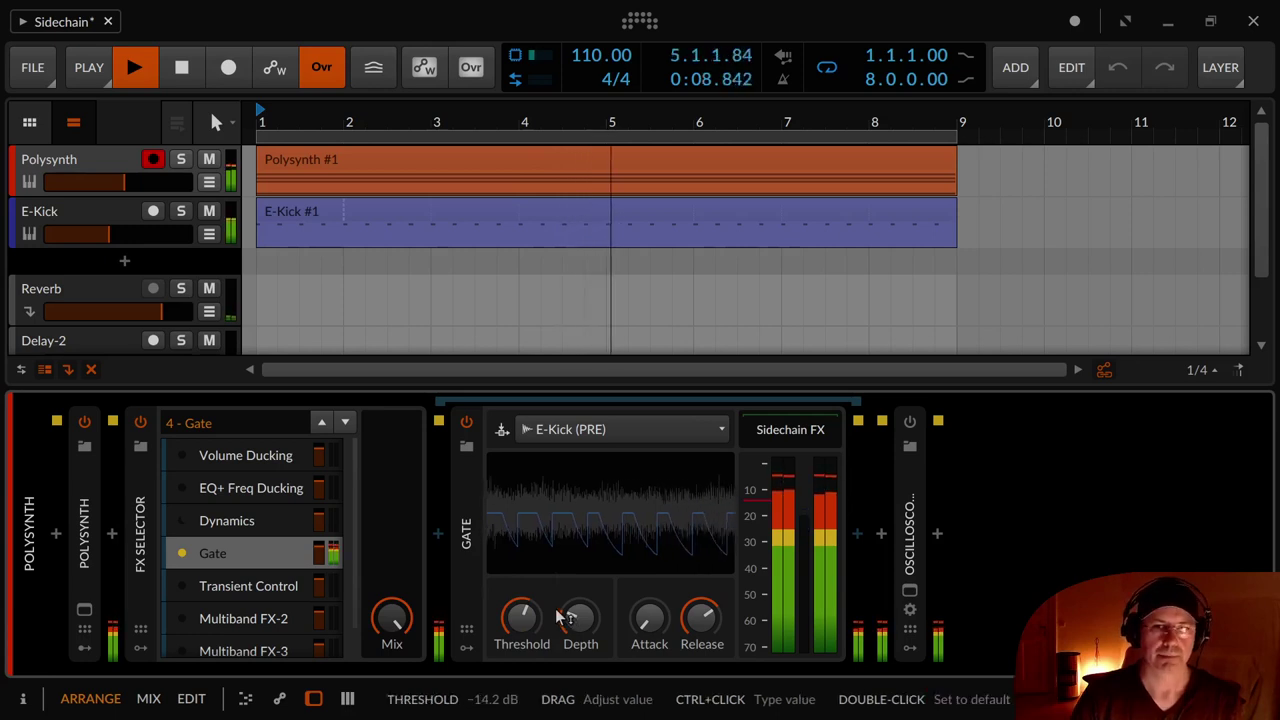
Readjust the Gate's threshold and depth, set its attack to about 1.13 ms, and stop playback.
drag(572, 617, 521, 617)
drag(649, 617, 686, 615)
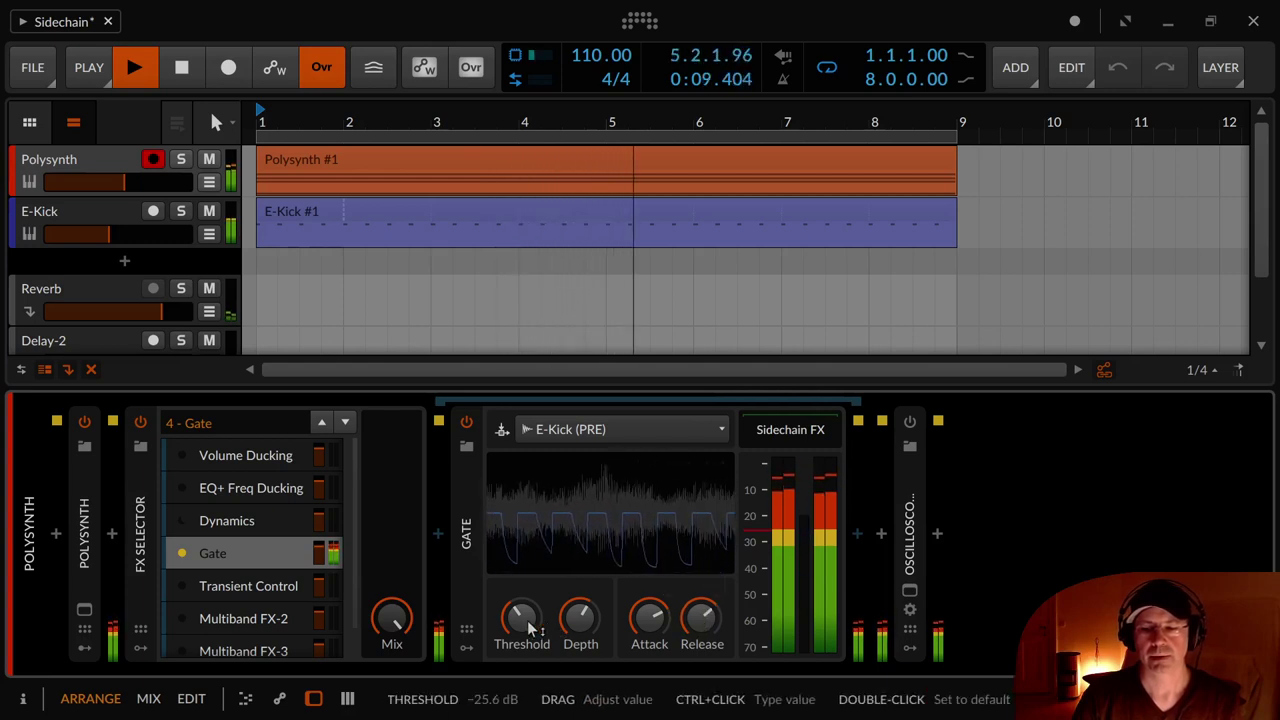
drag(522, 612, 539, 618)
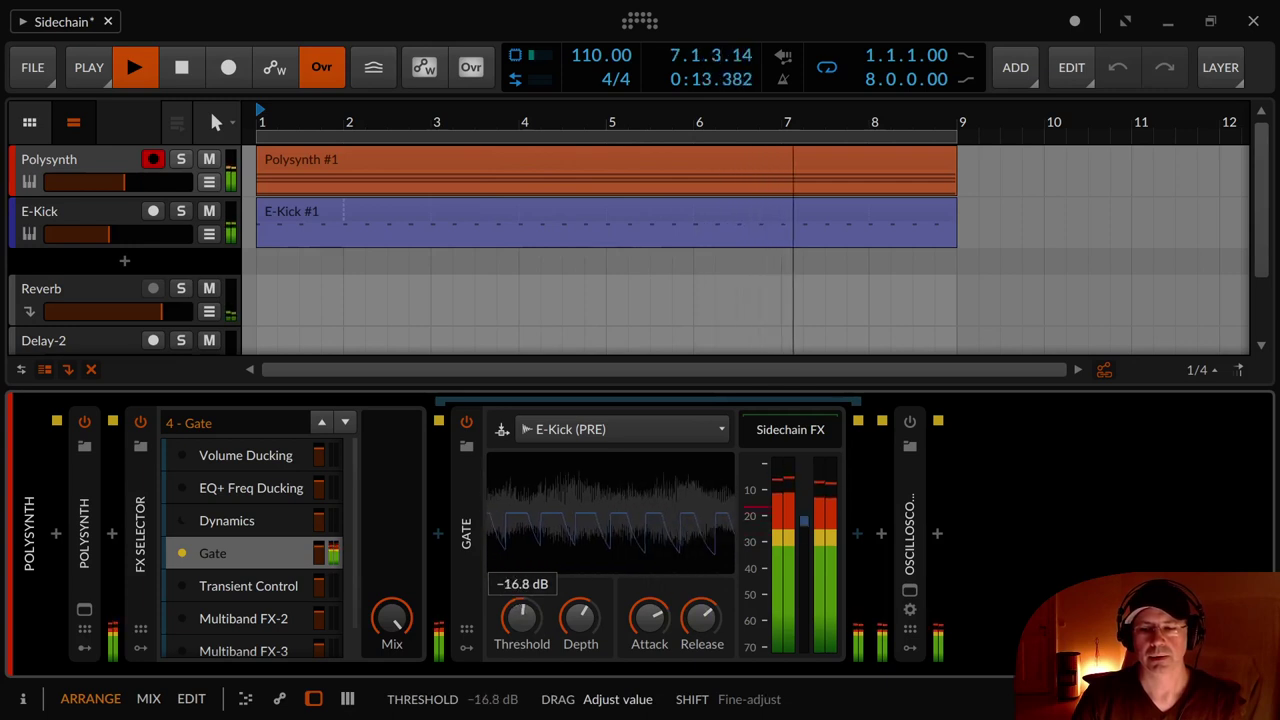
drag(522, 617, 652, 650)
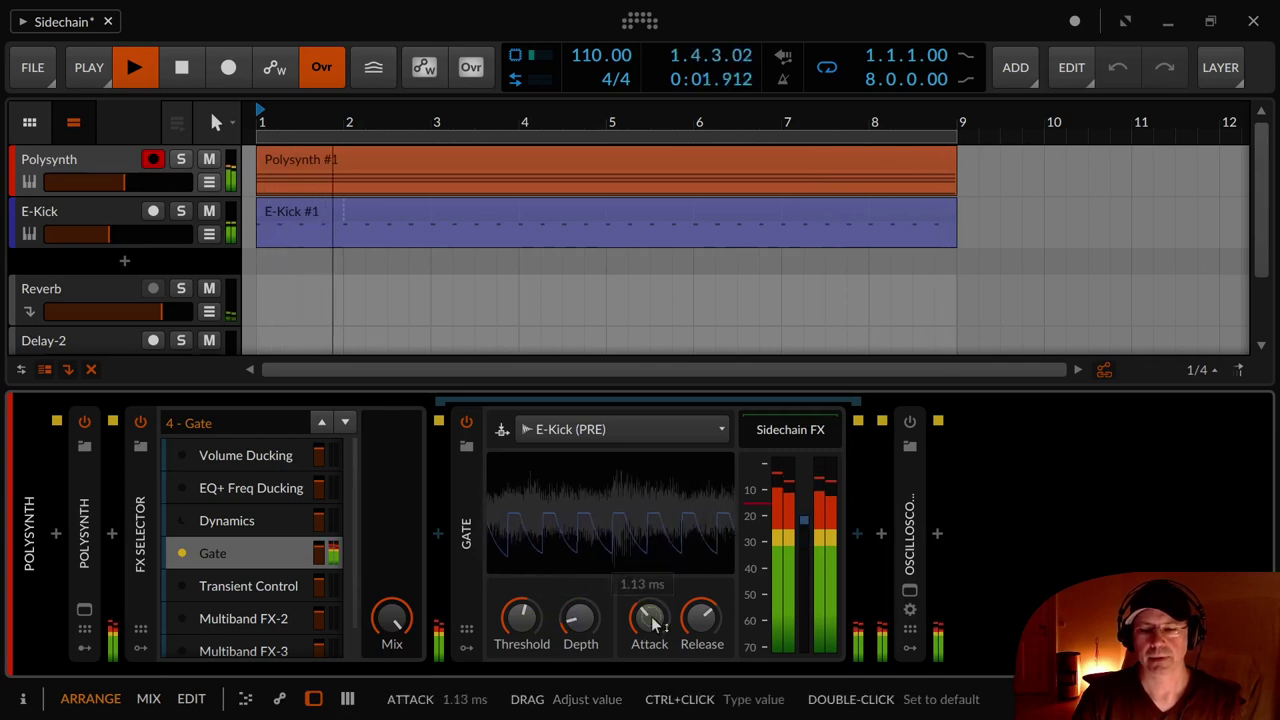
key(space)
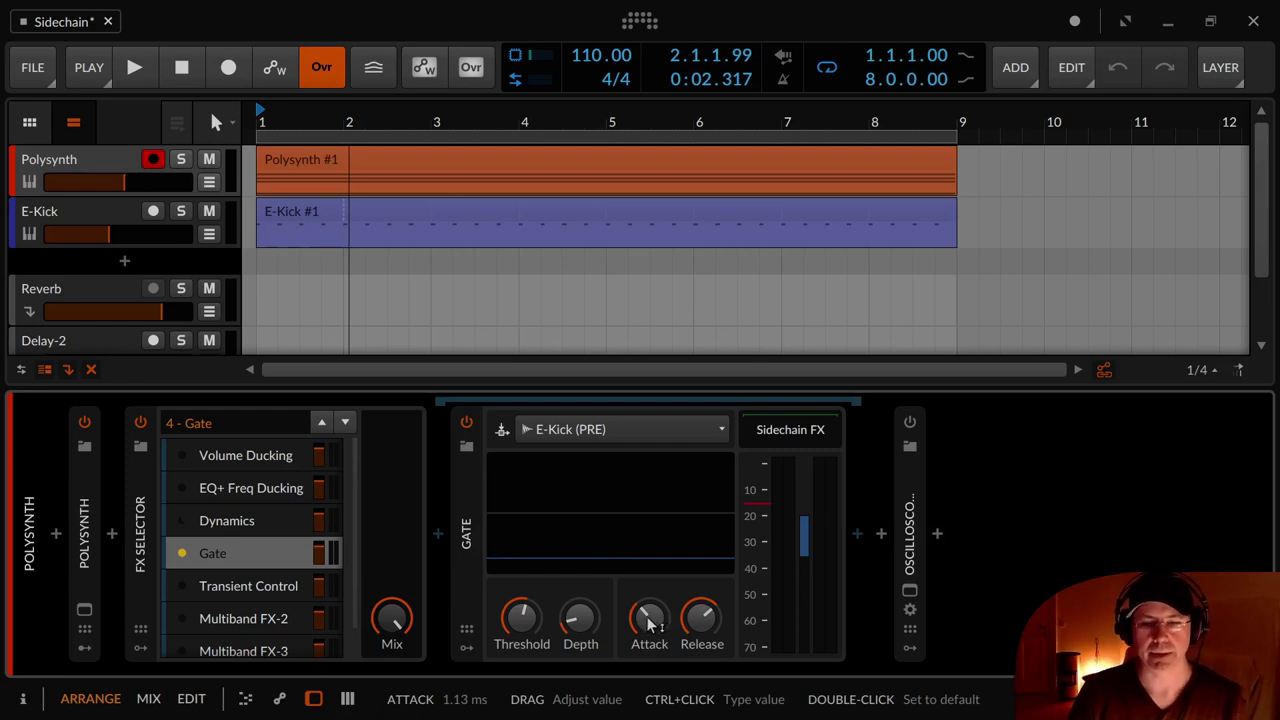
Activate the Transient Control layer and vary its attack gain between about 0.69 % and -135 % during playback, ending strongly negative, then stop.
click(234, 588)
key(space)
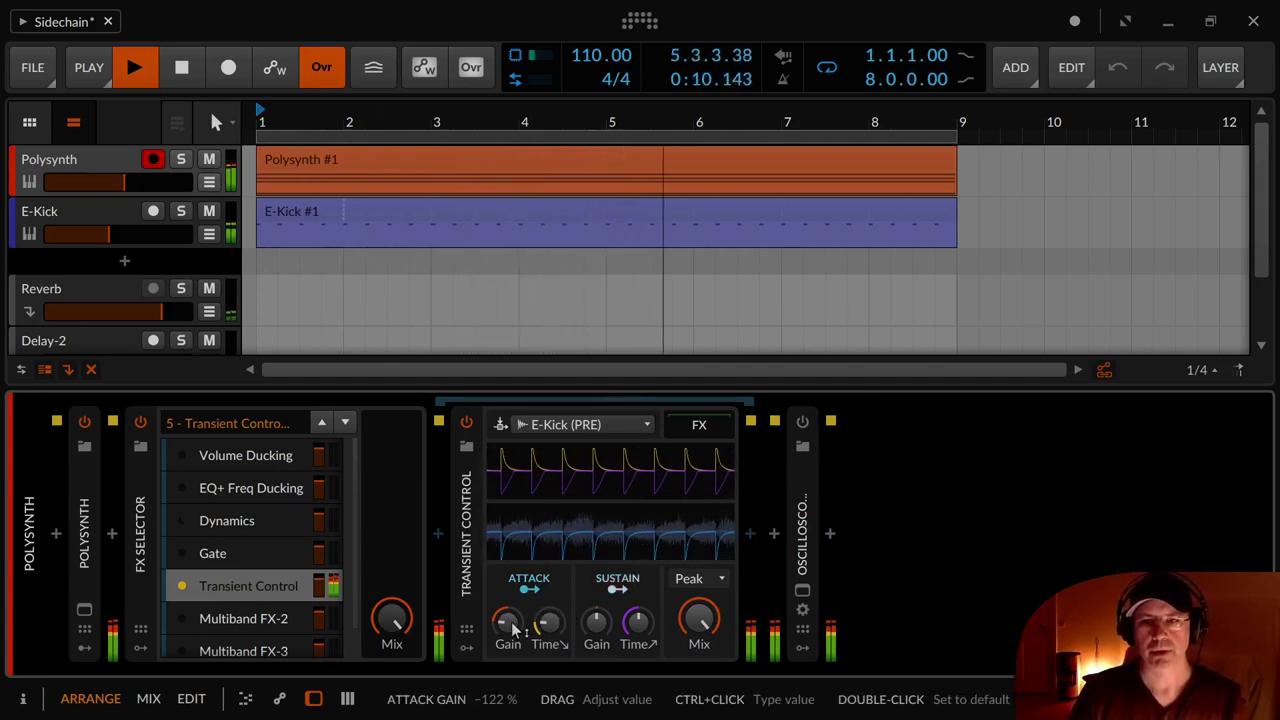
drag(510, 625, 510, 503)
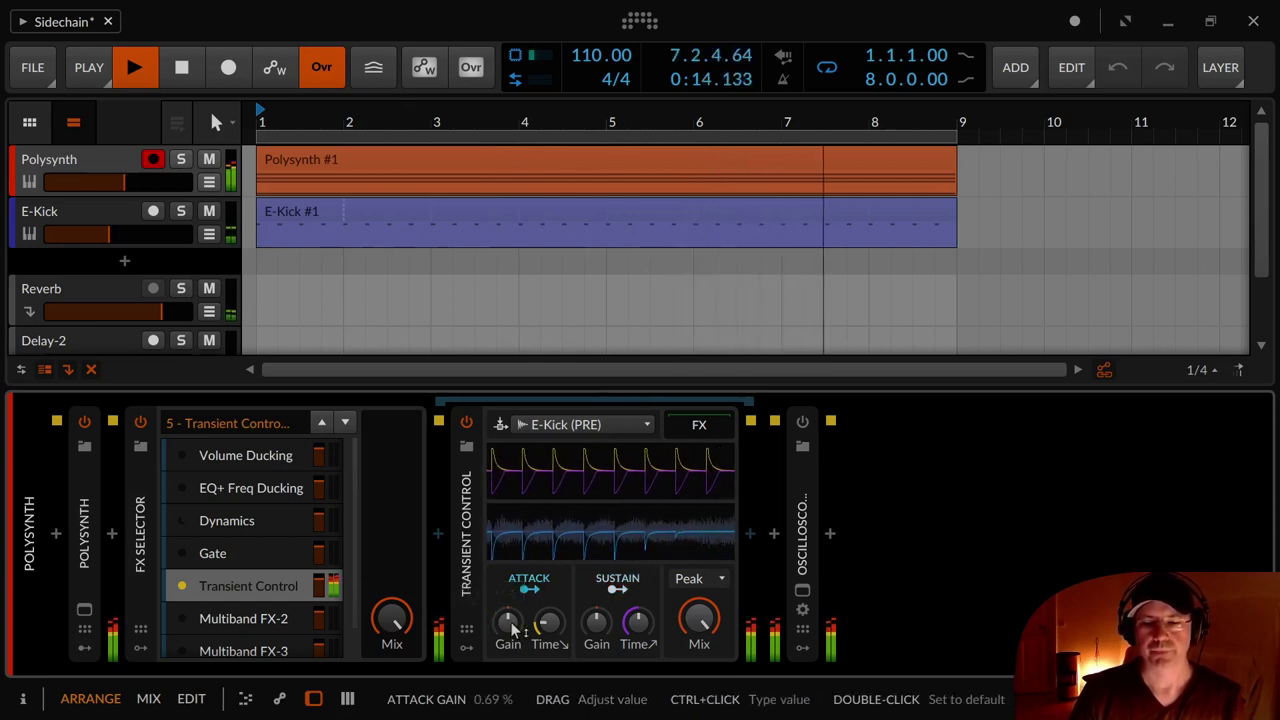
drag(510, 627, 510, 656)
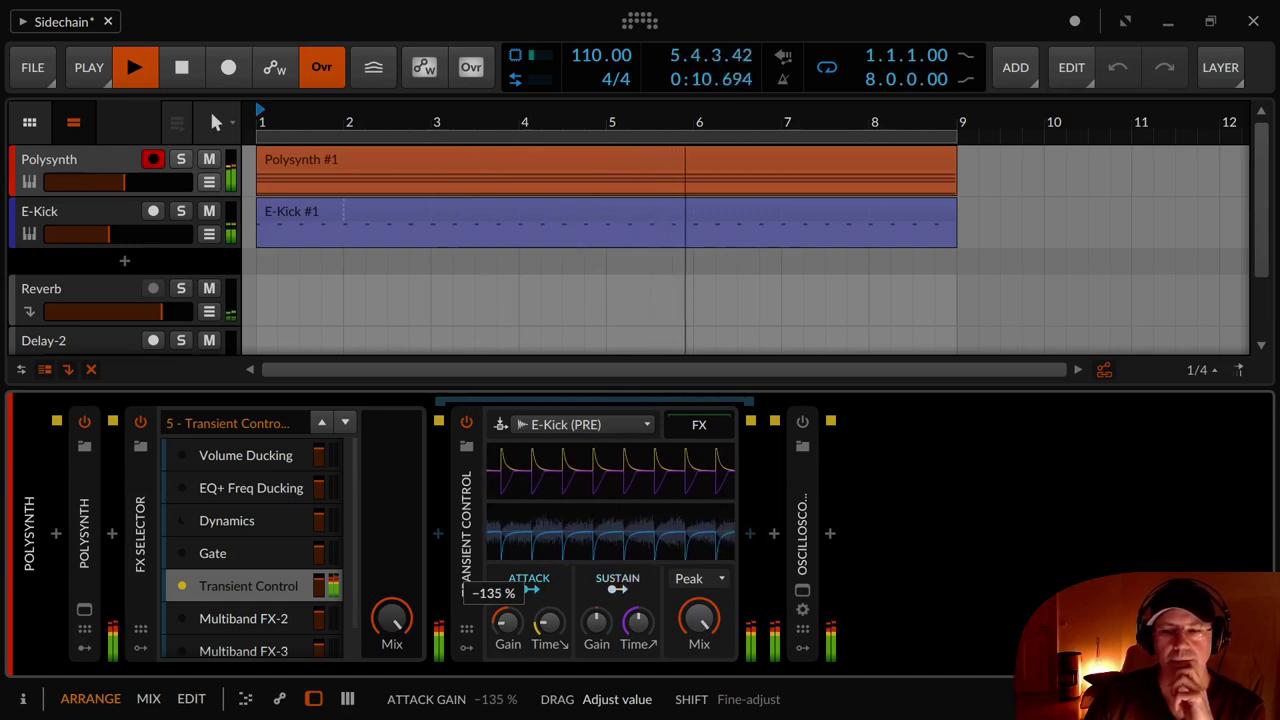
drag(507, 622, 510, 646)
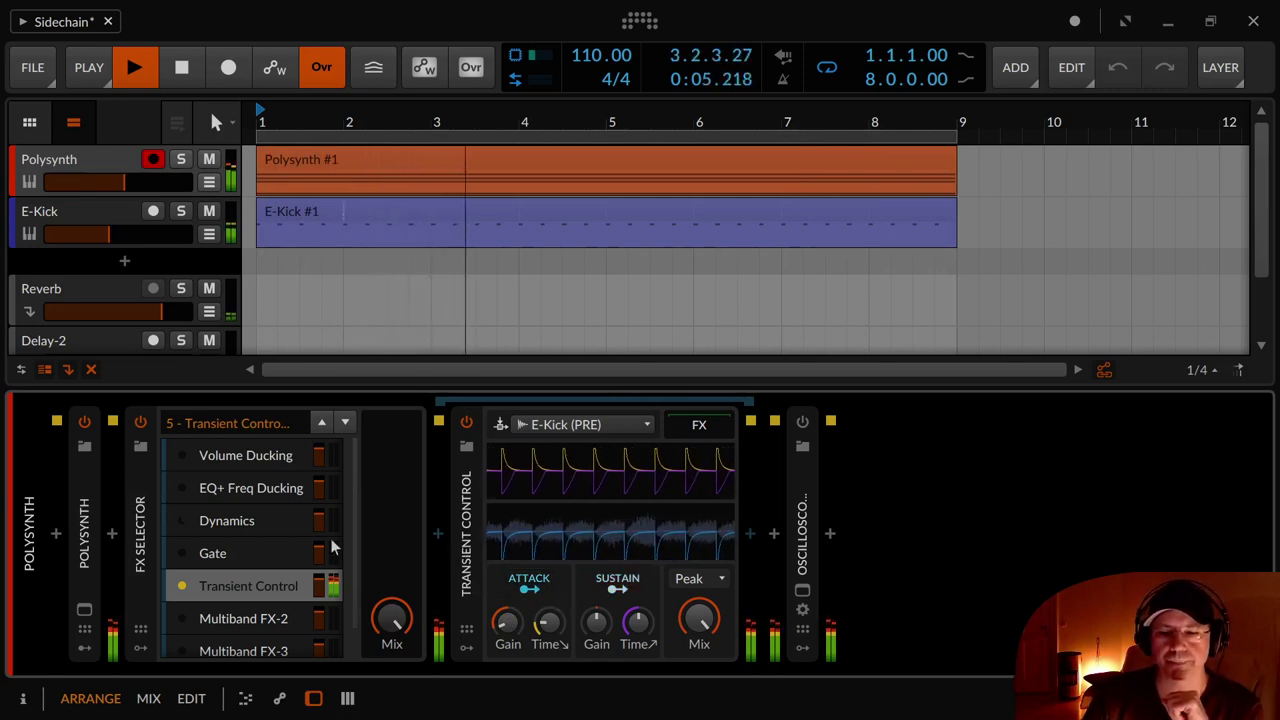
key(space)
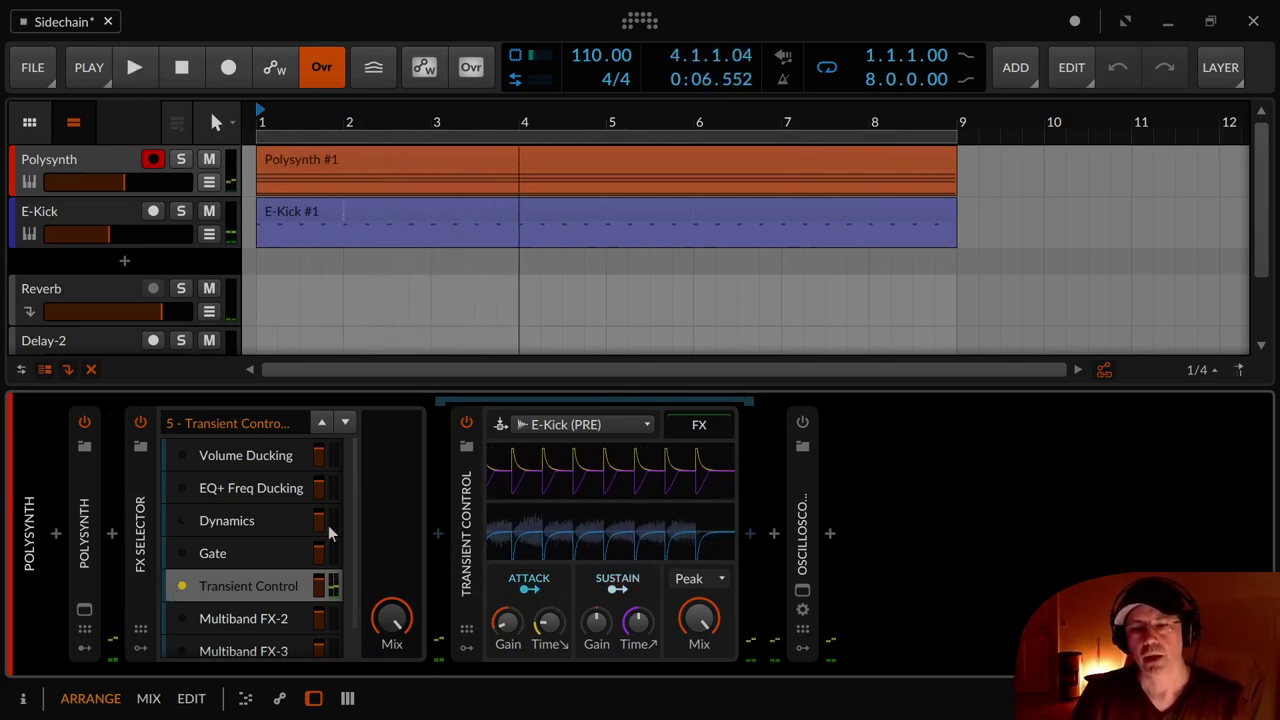
Make Multiband FX-2 the active FX Selector layer and inspect the settings of its Audio Sidechain 1 modulator.
scroll(282, 536, down, 1)
click(240, 585)
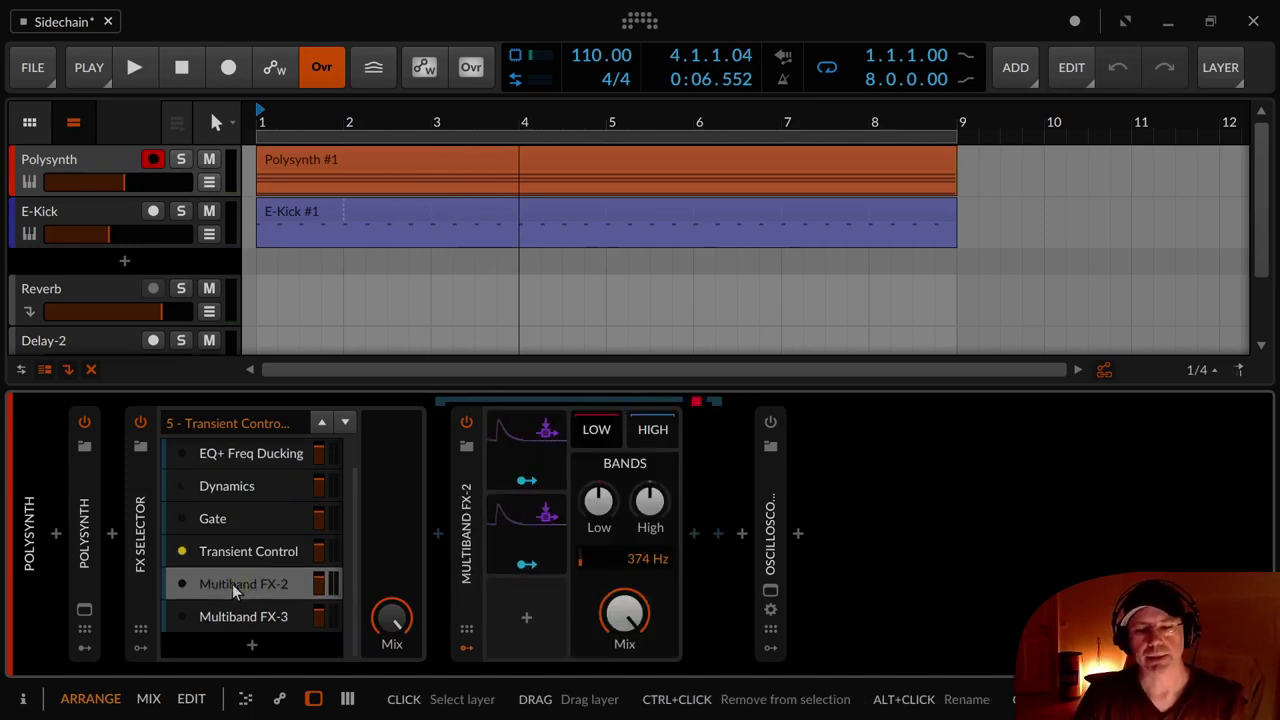
click(181, 584)
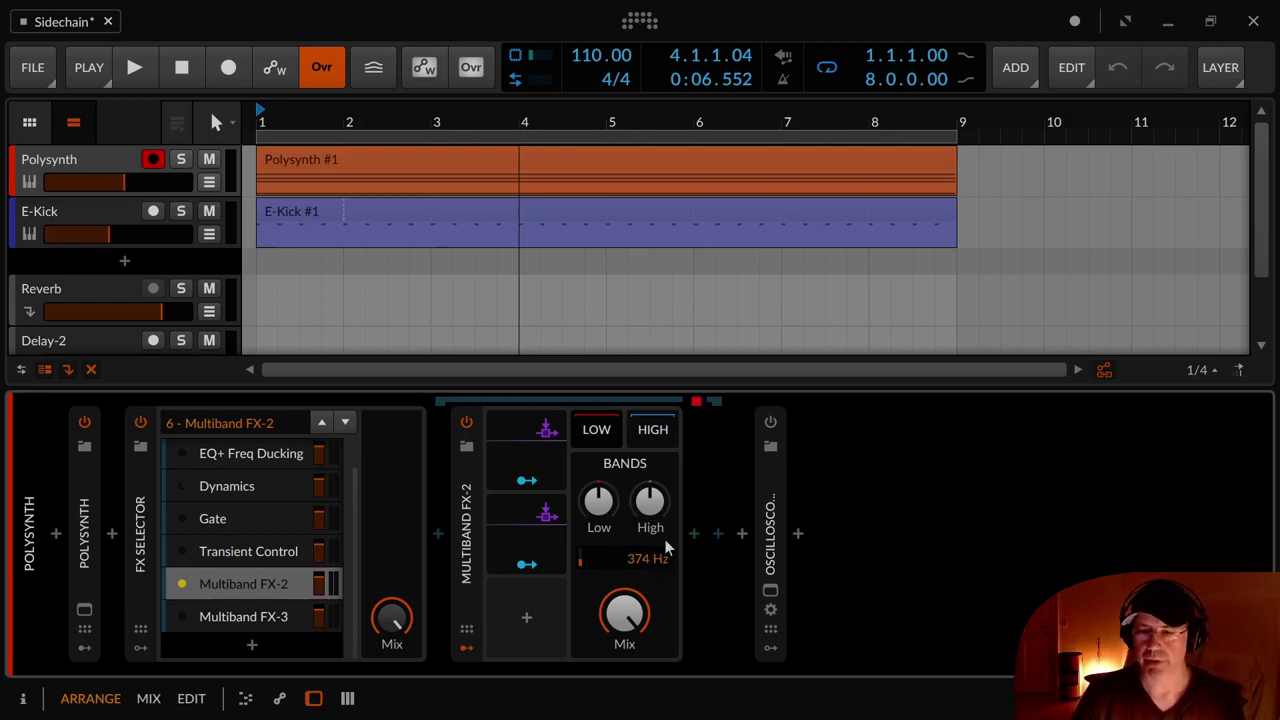
click(531, 475)
click(559, 452)
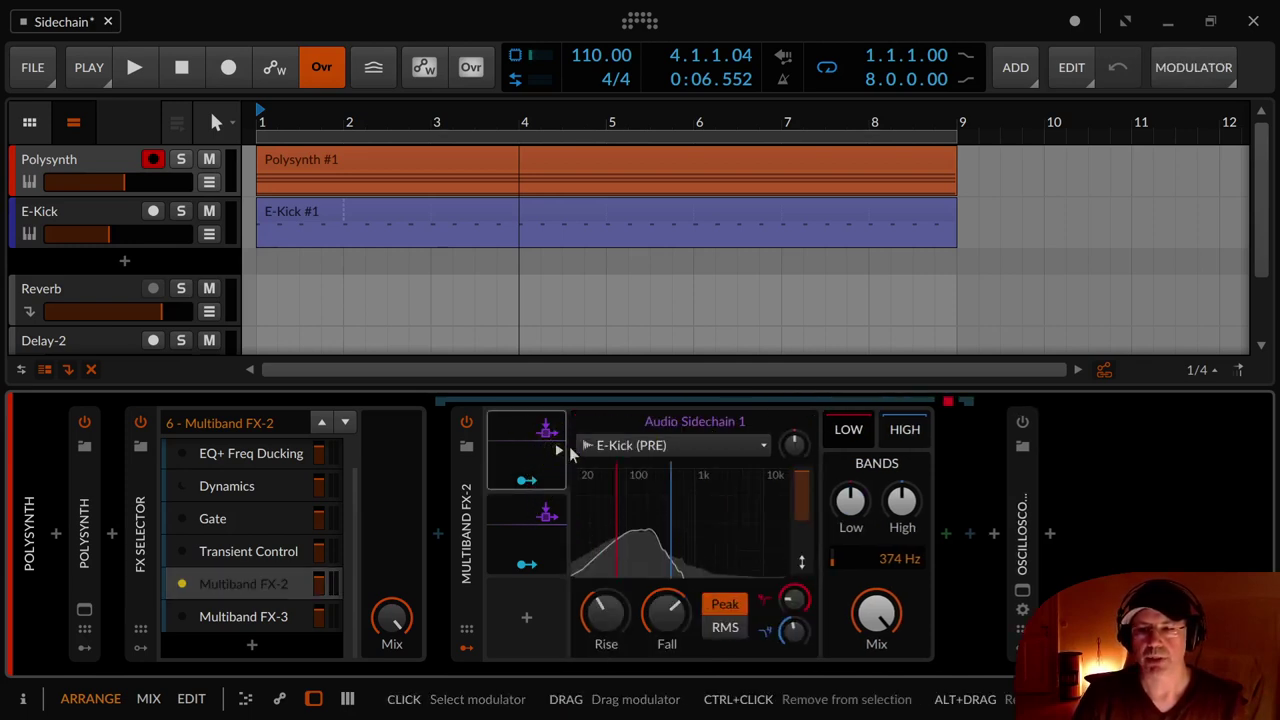
click(555, 532)
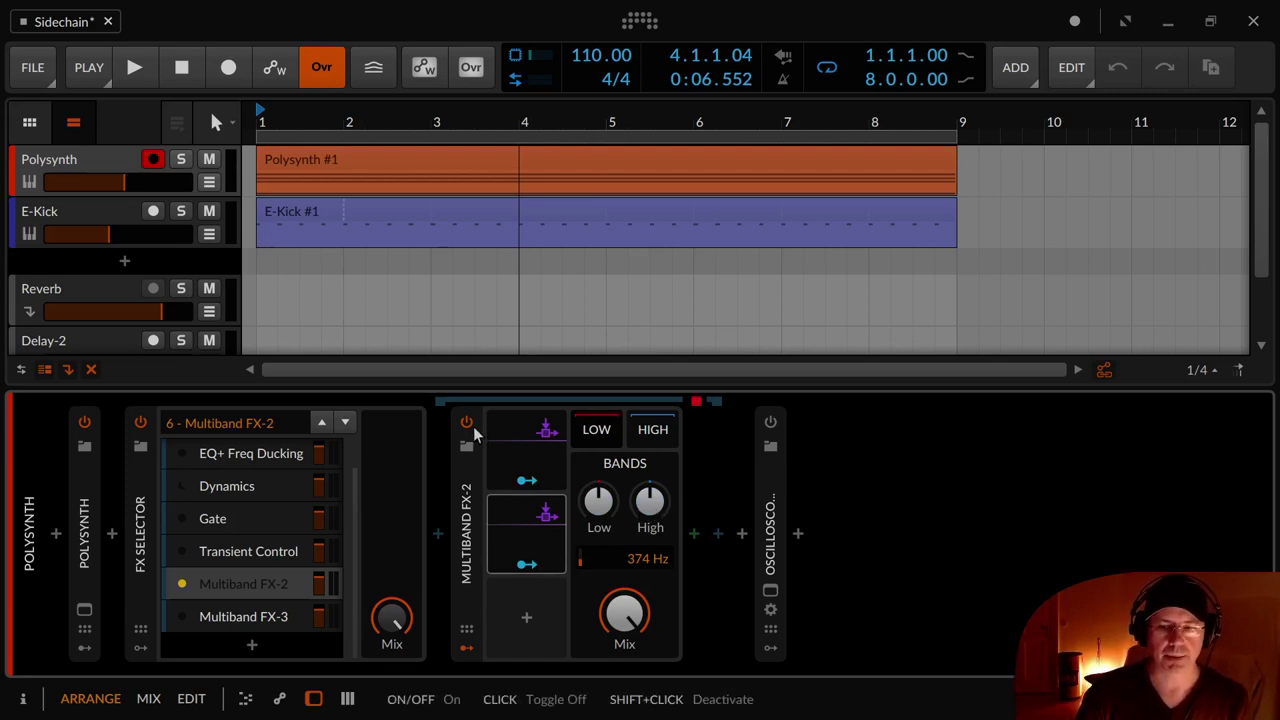
Set the second sidechain modulator's modulation of the Multiband FX-2 High band gain to +8.0 dB during playback, then stop.
key(space)
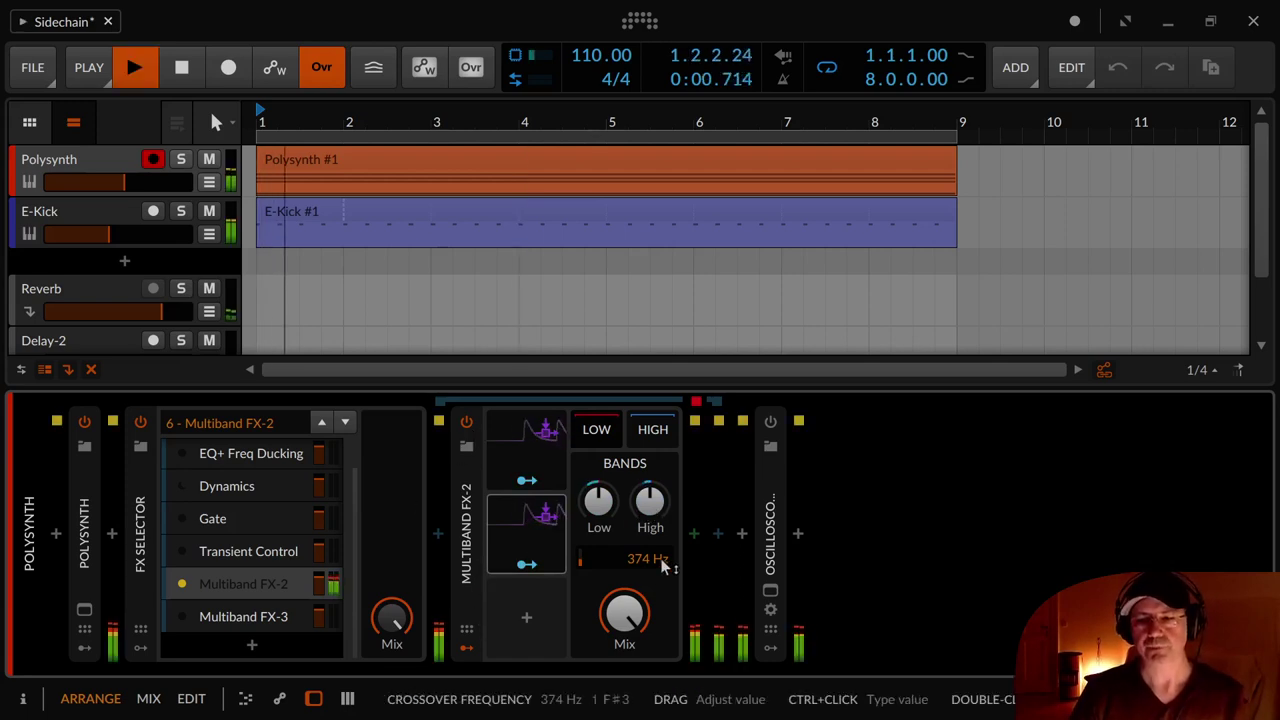
click(526, 564)
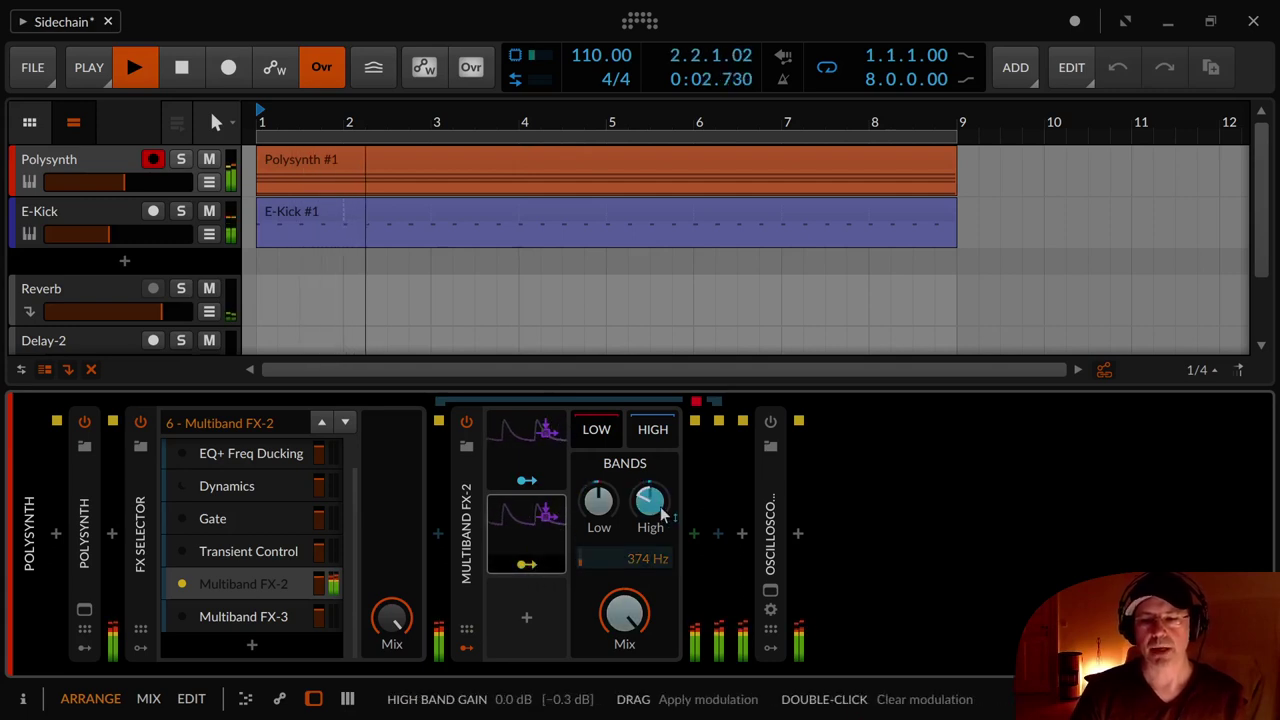
mouse_move(660, 513)
mouse_down()
mouse_move(660, 466)
mouse_move(657, 510)
mouse_up()
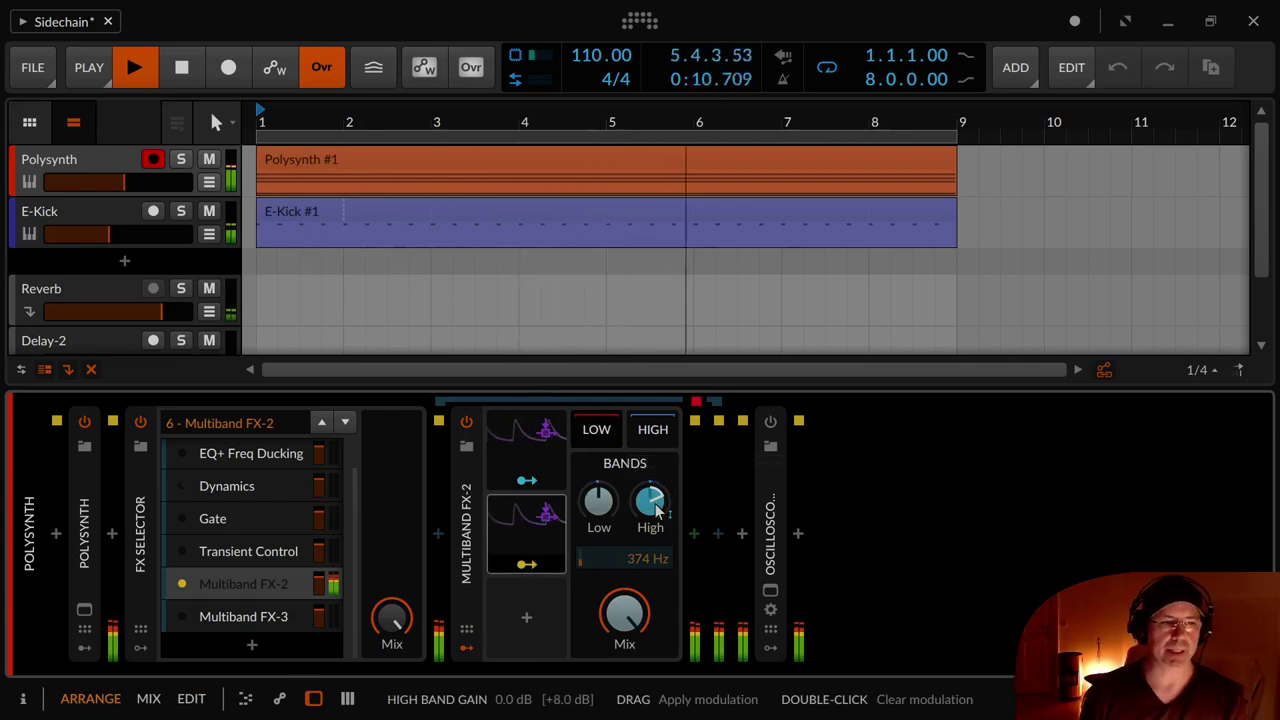
key(space)
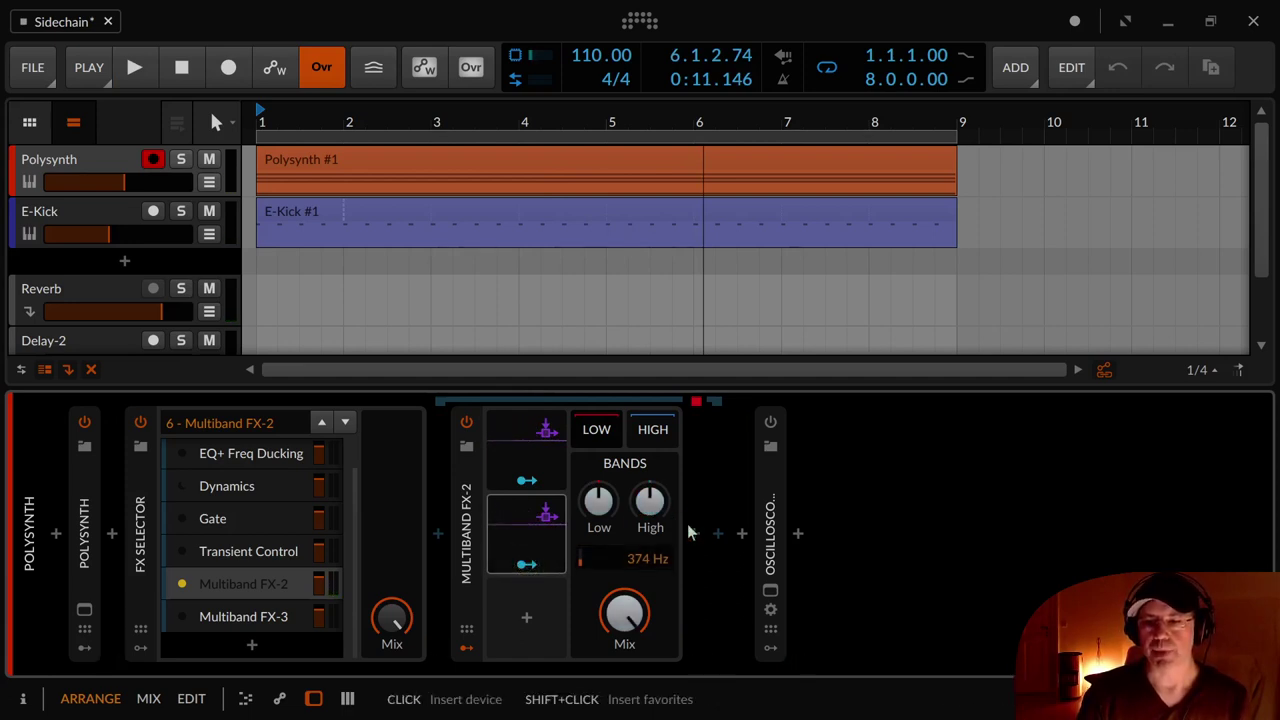
Insert a Tool device into the High band chain of Multiband FX-2.
click(693, 534)
key(Escape)
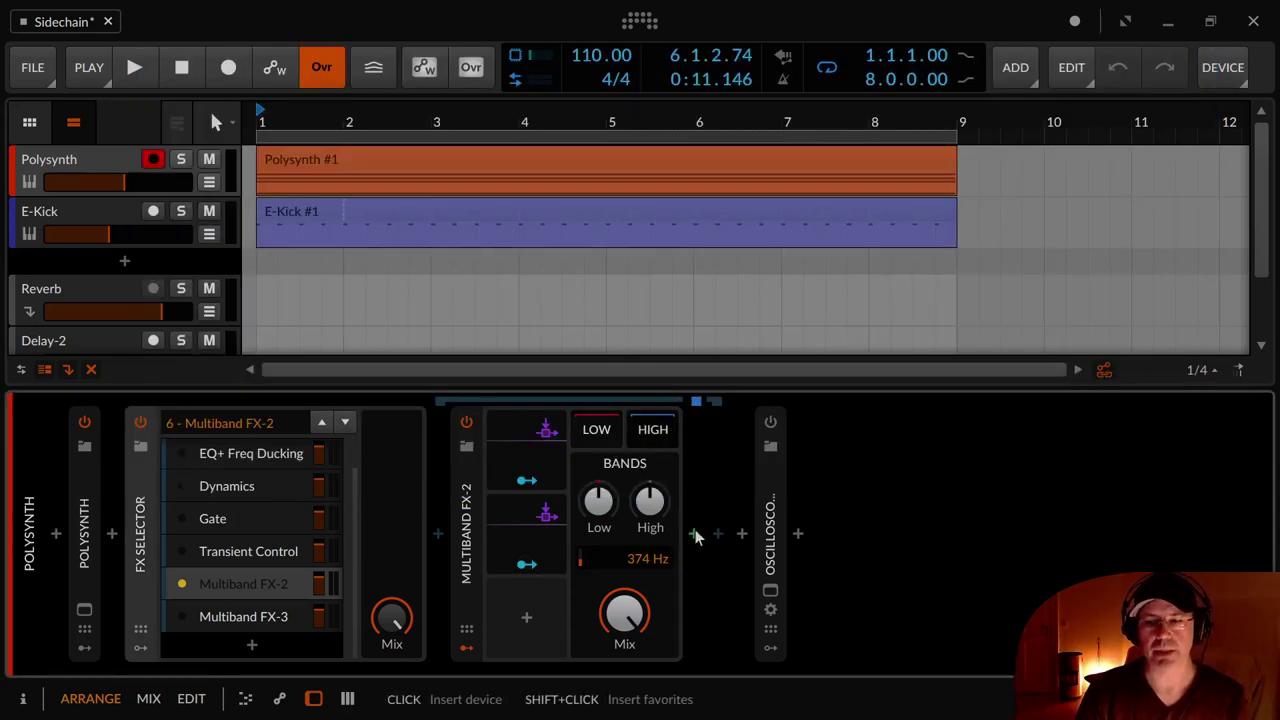
click(694, 534)
text(tool)
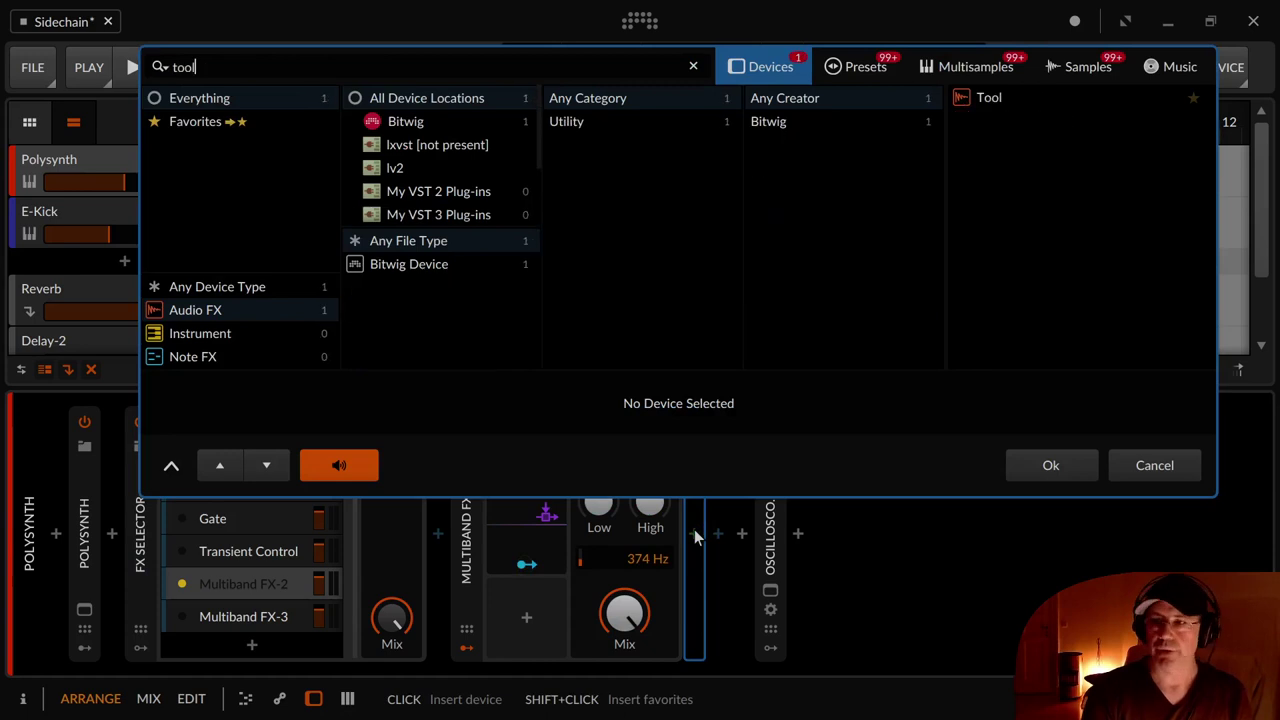
key(Return)
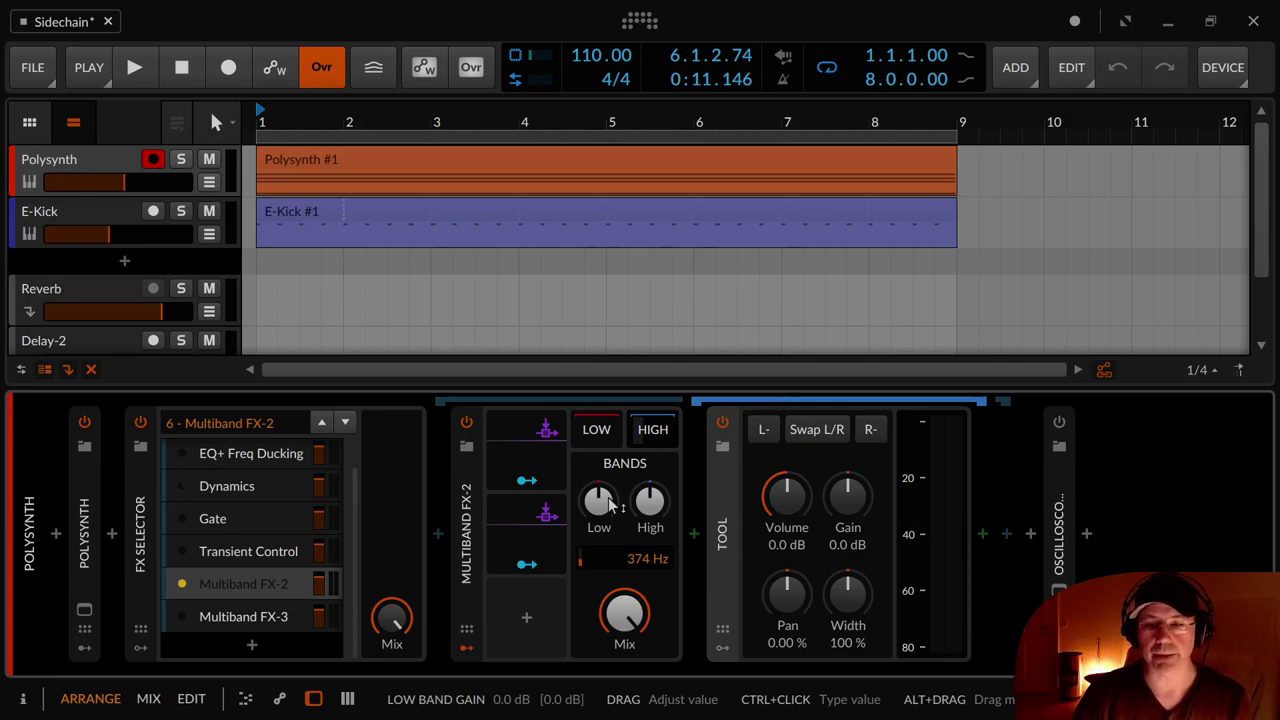
Activate the Multiband FX-3 layer and, during playback, deactivate its third sidechain modulator and set the high crossover to 2.58 kHz.
click(226, 622)
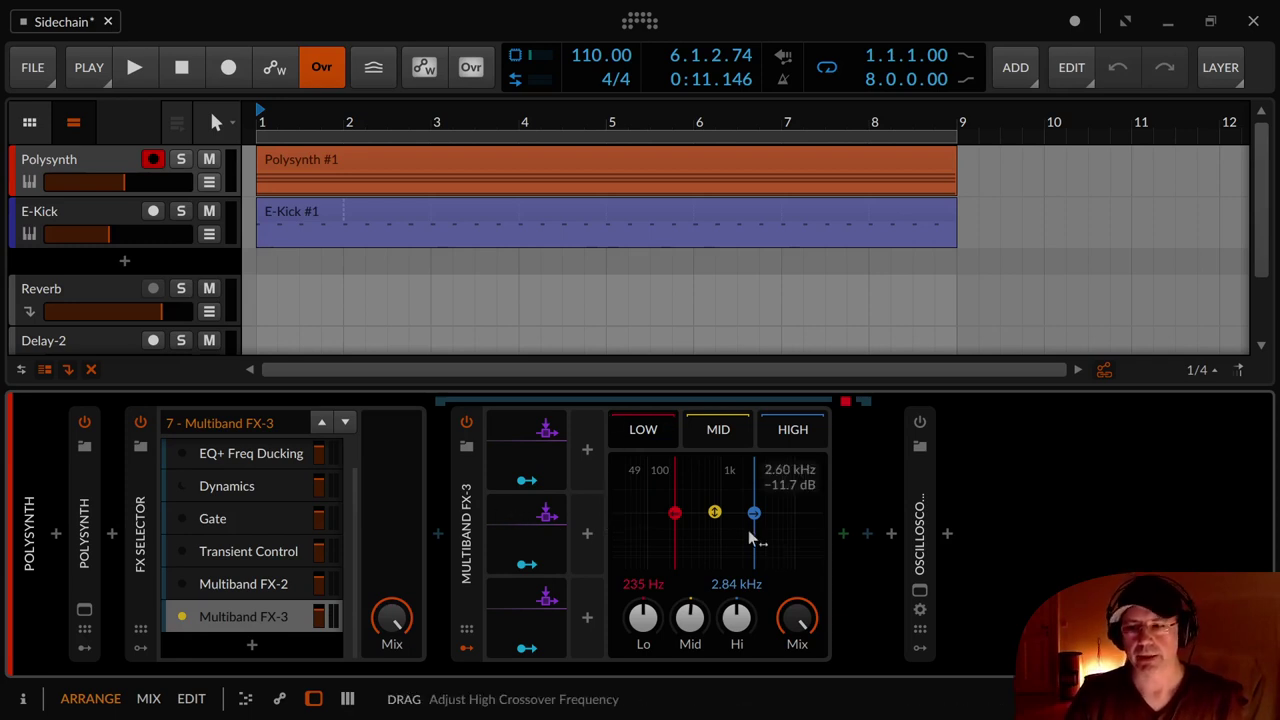
key(space)
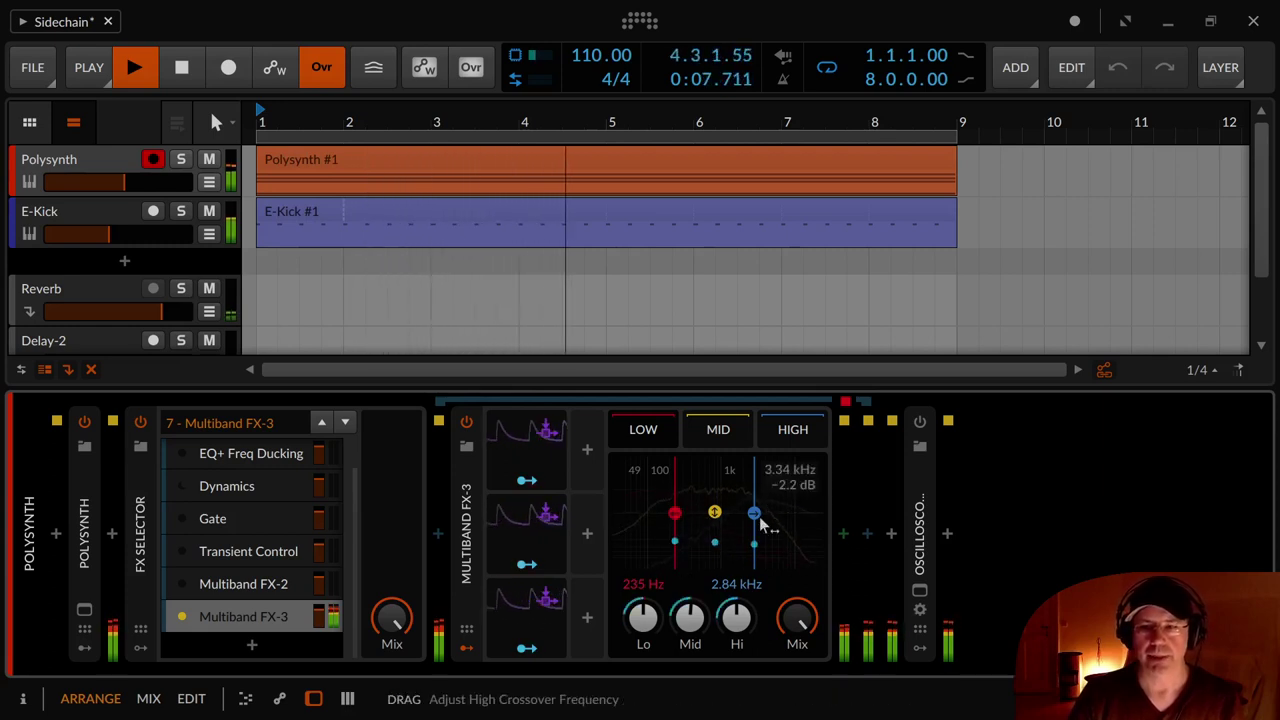
right_click(527, 648)
click(568, 650)
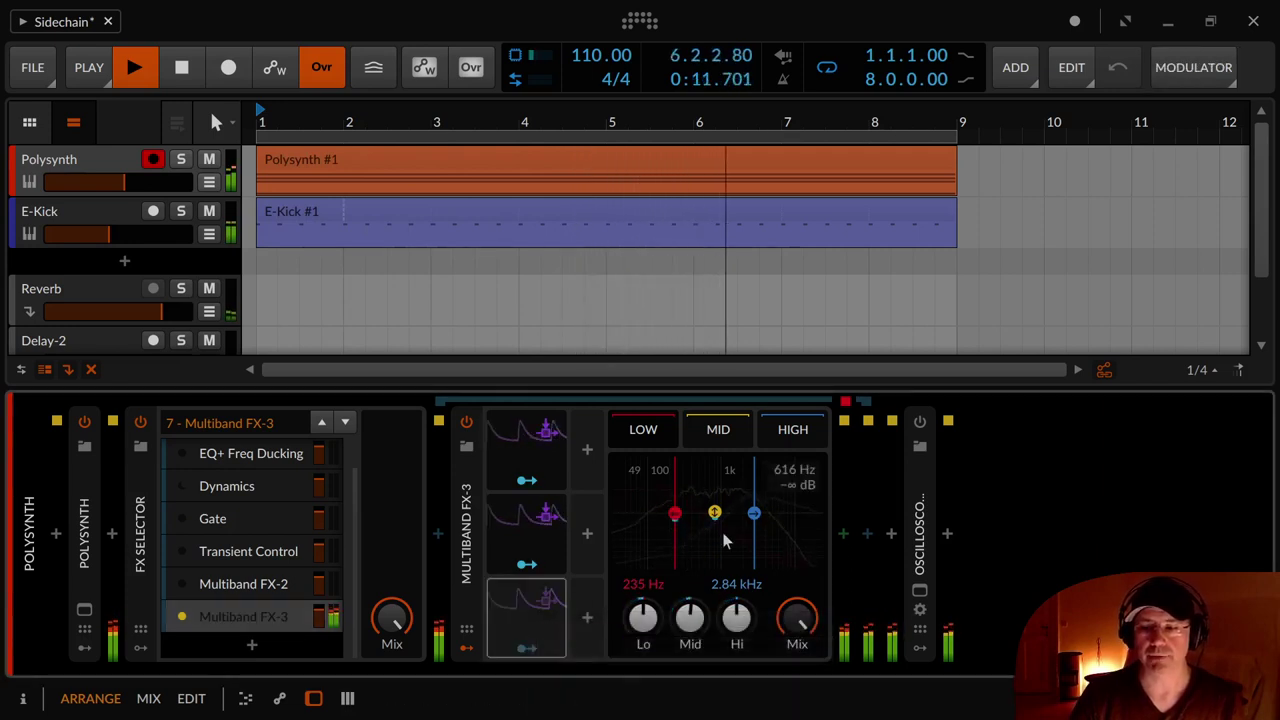
mouse_move(757, 515)
mouse_down()
mouse_move(668, 516)
mouse_move(772, 513)
mouse_move(695, 514)
mouse_move(751, 515)
mouse_up()
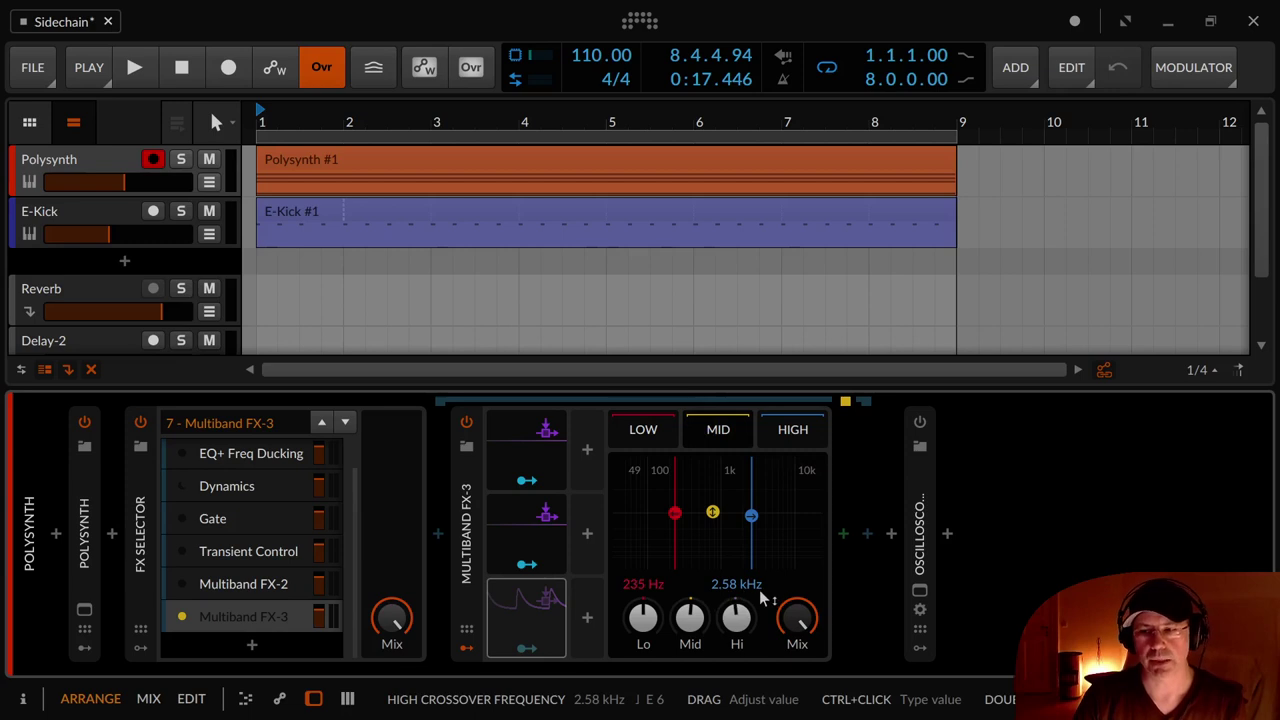
Show the High band chain of Multiband FX-3 and insert a Tool device into it.
click(795, 429)
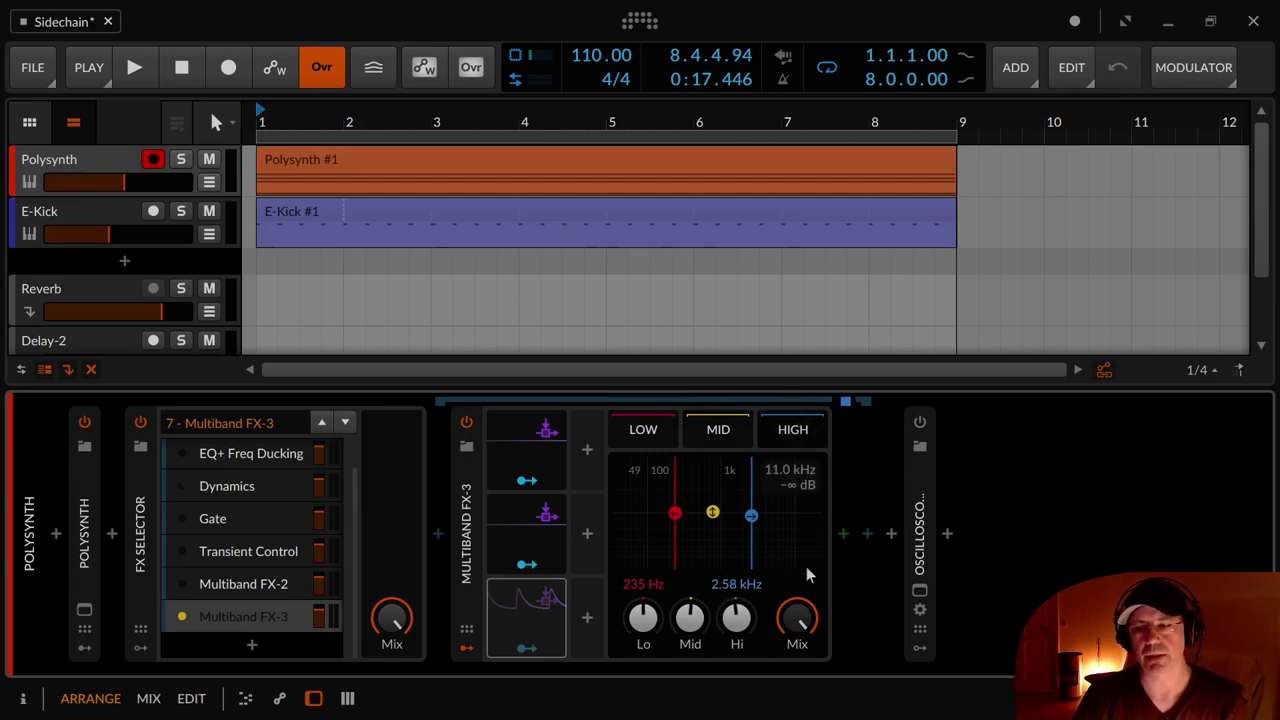
click(841, 528)
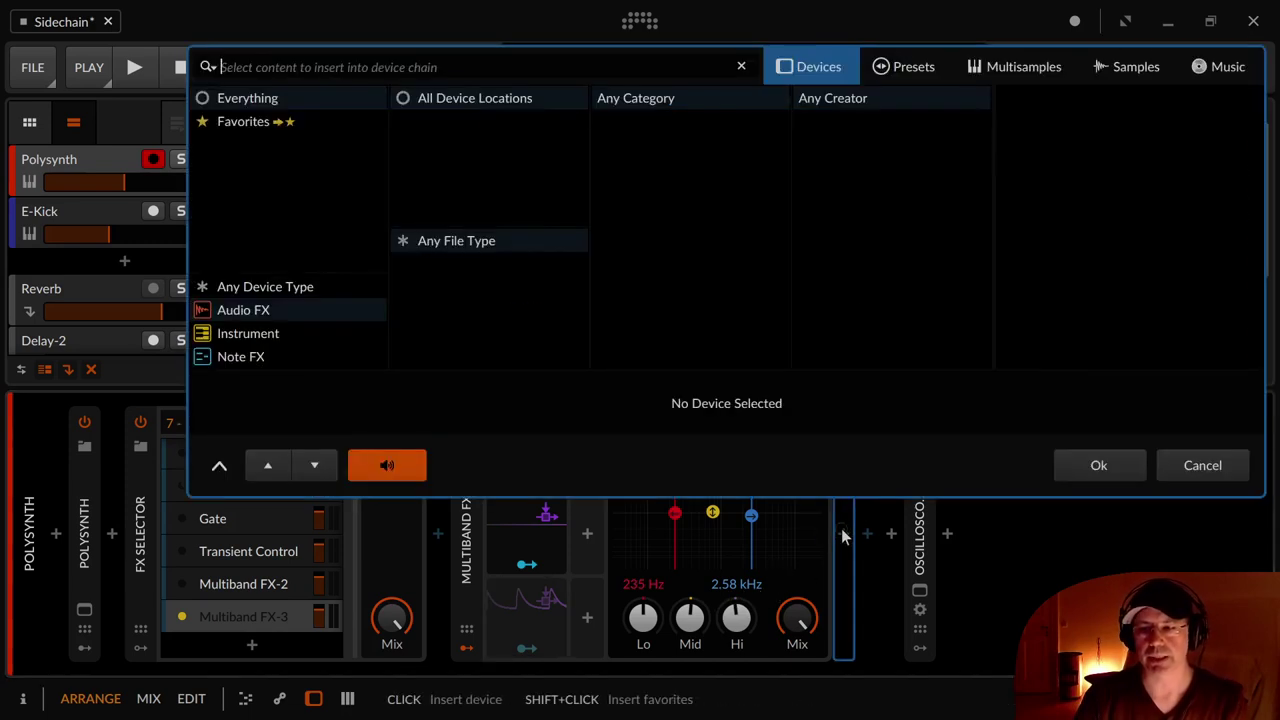
text(tool)
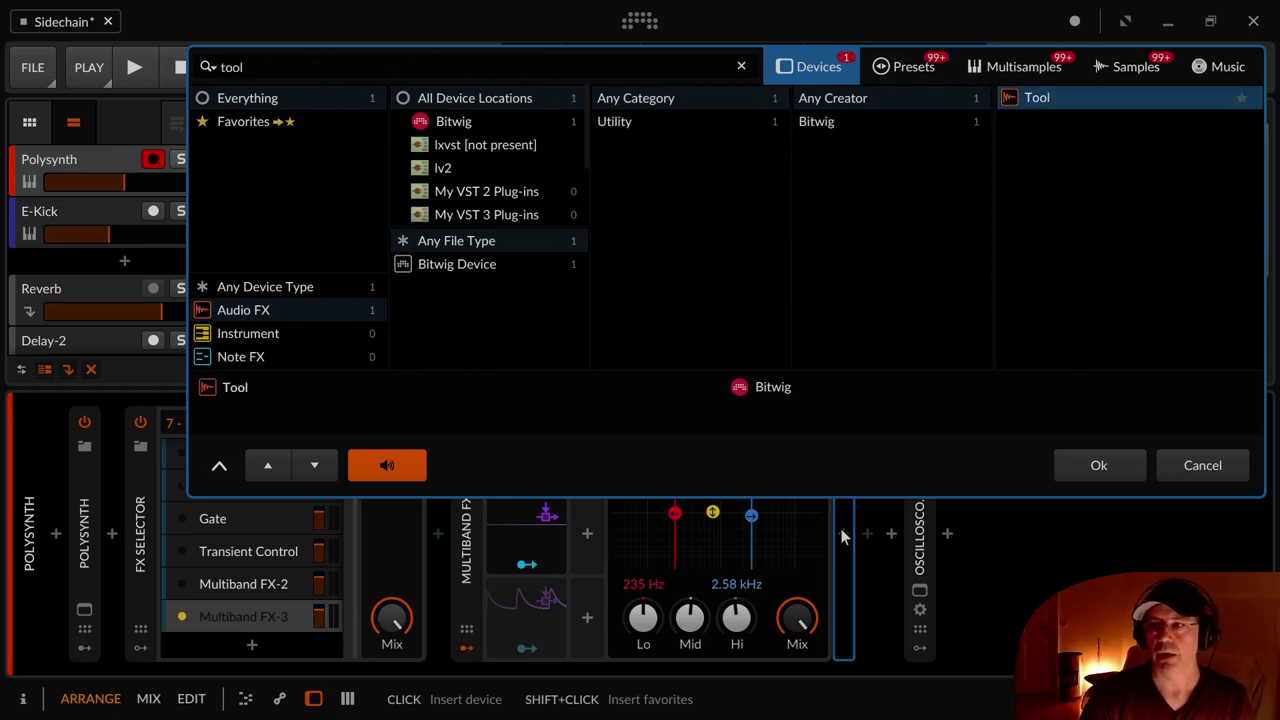
key(Return)
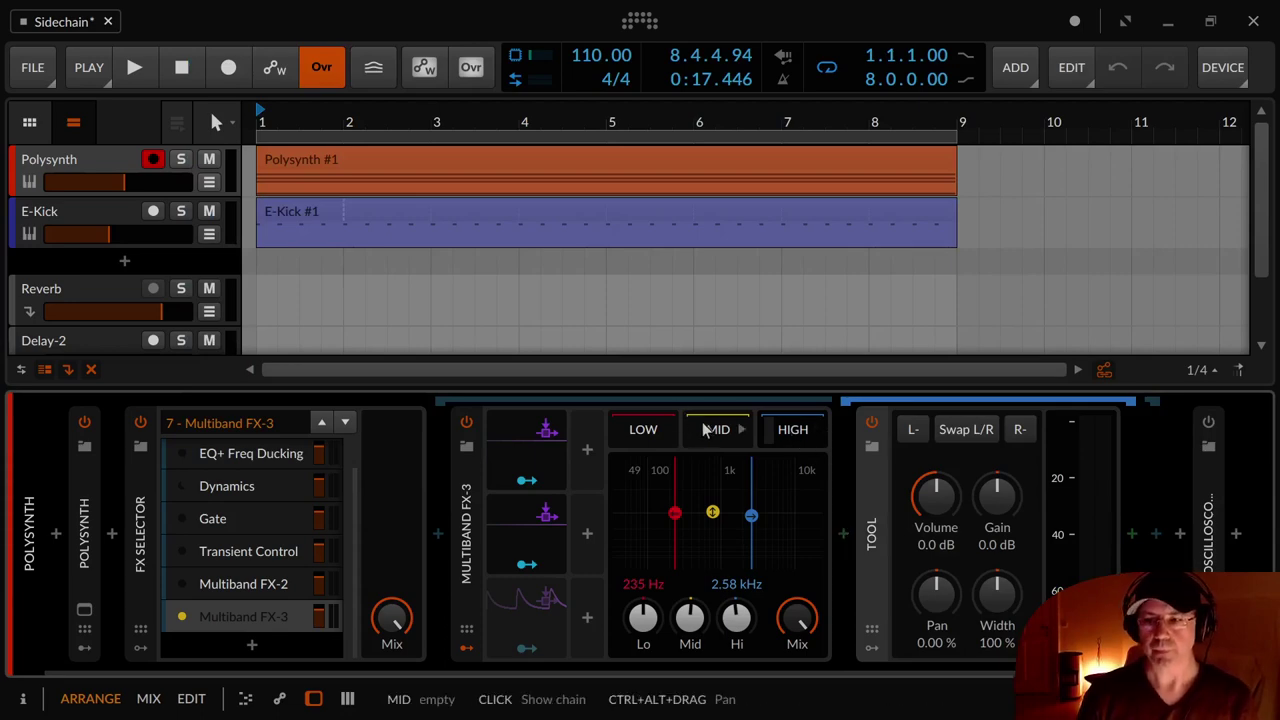
Insert a Delay-1 device into the Mid band chain of Multiband FX-3, raise its high cut and set its low cut to 93.6 Hz.
click(705, 428)
click(846, 531)
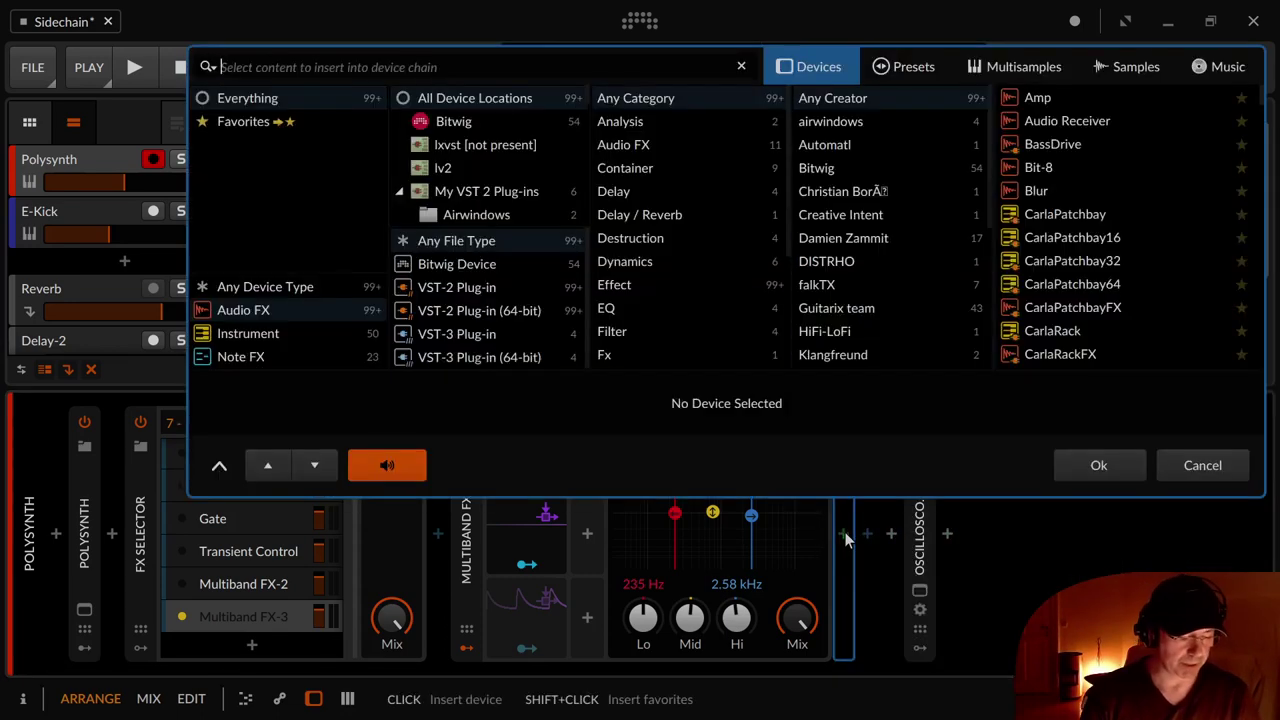
text(del)
key(Return)
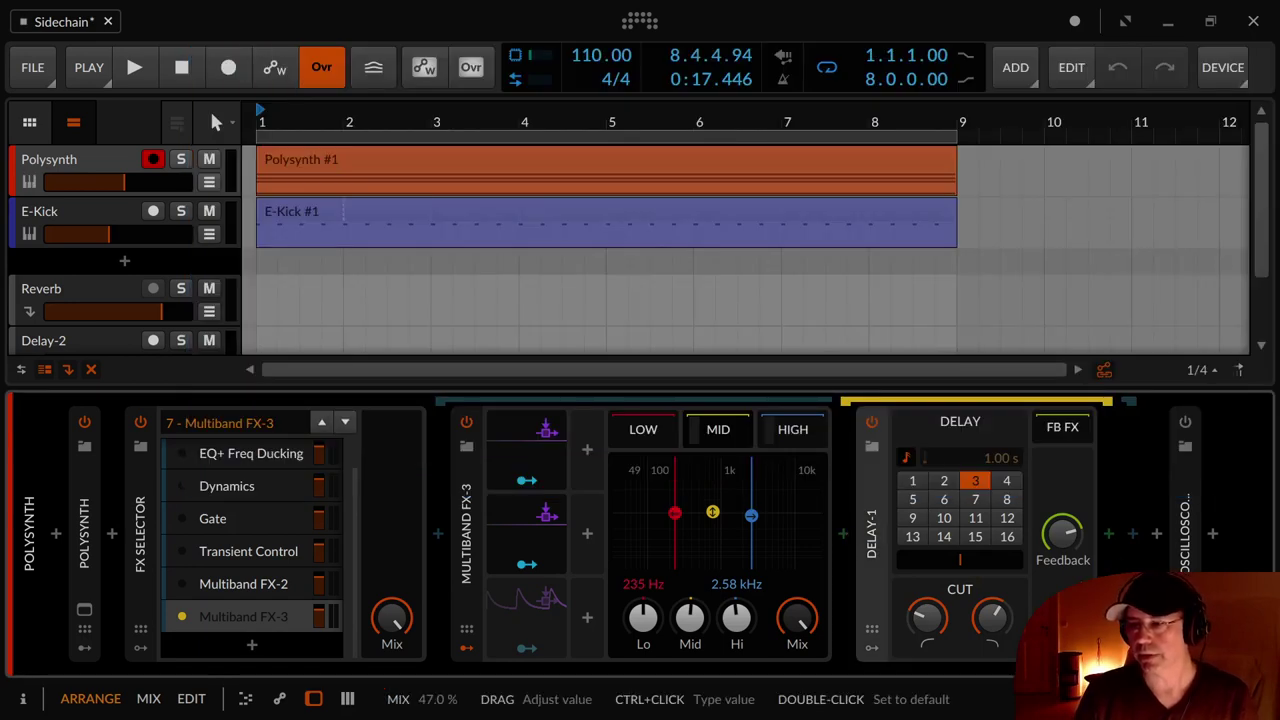
drag(994, 632, 994, 595)
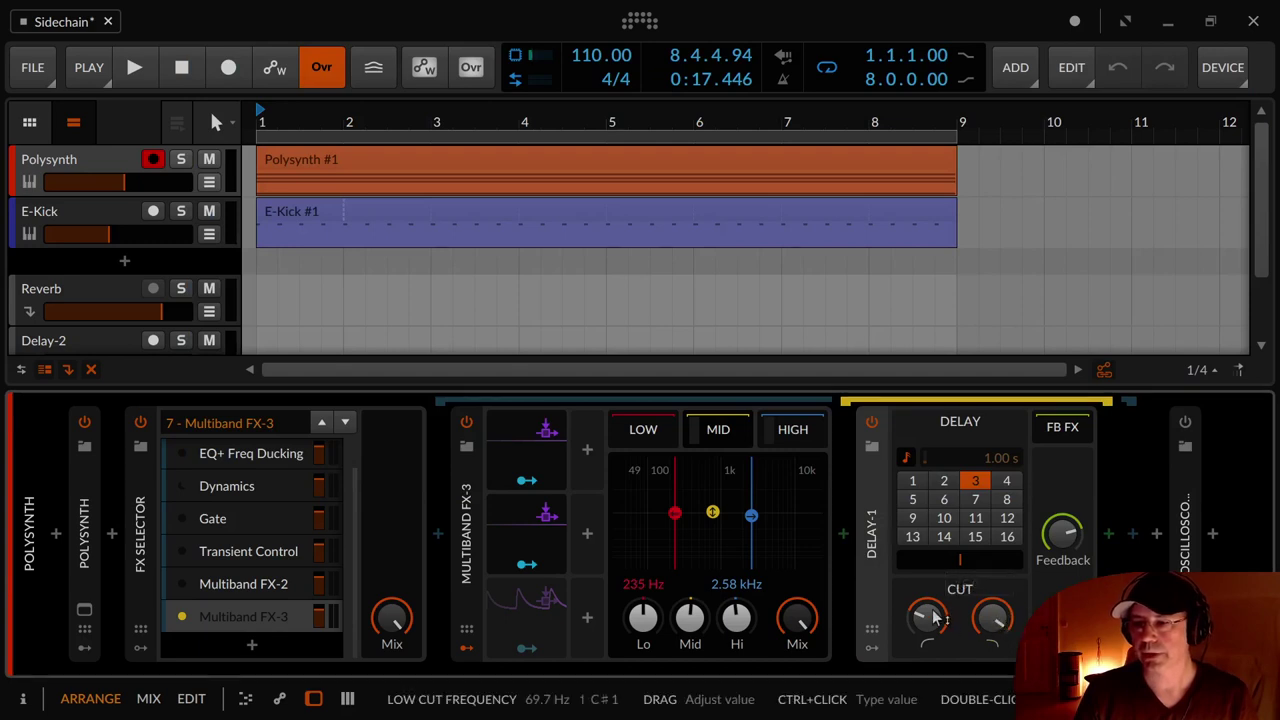
drag(927, 617, 927, 598)
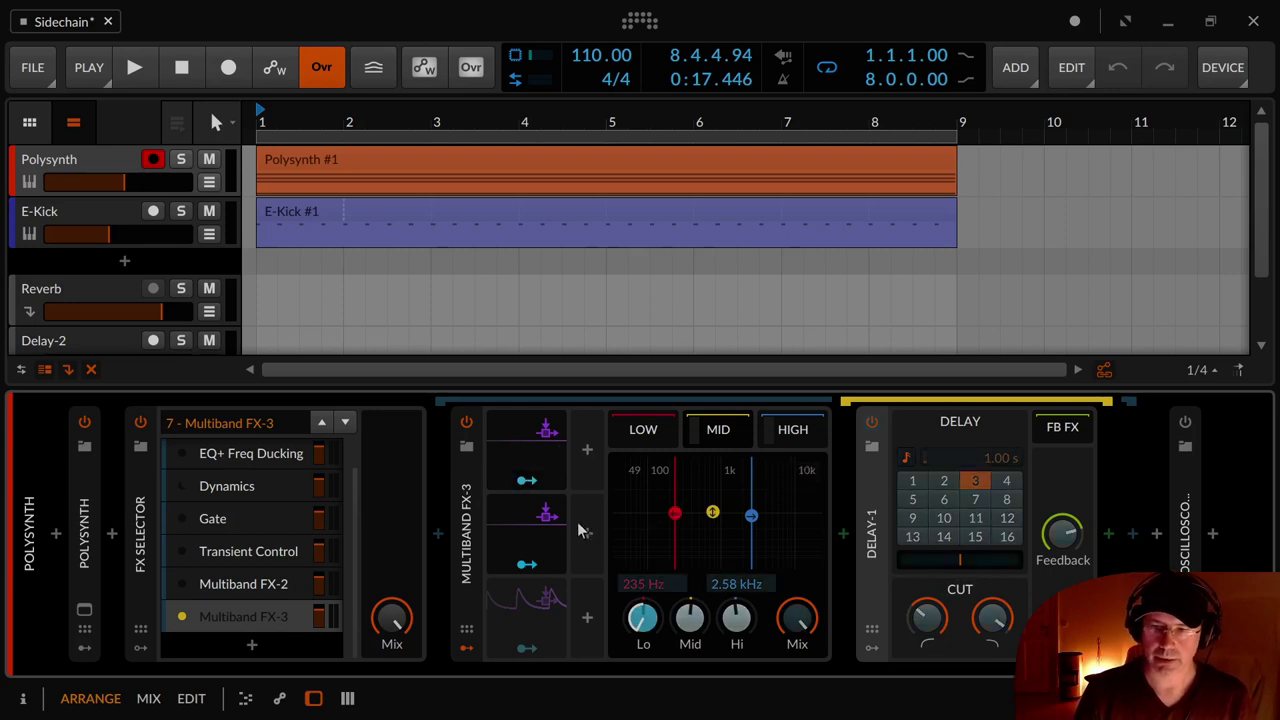
Map the second sidechain modulator of Multiband FX-3 to the Mid band gain with a negative modulation amount.
click(519, 540)
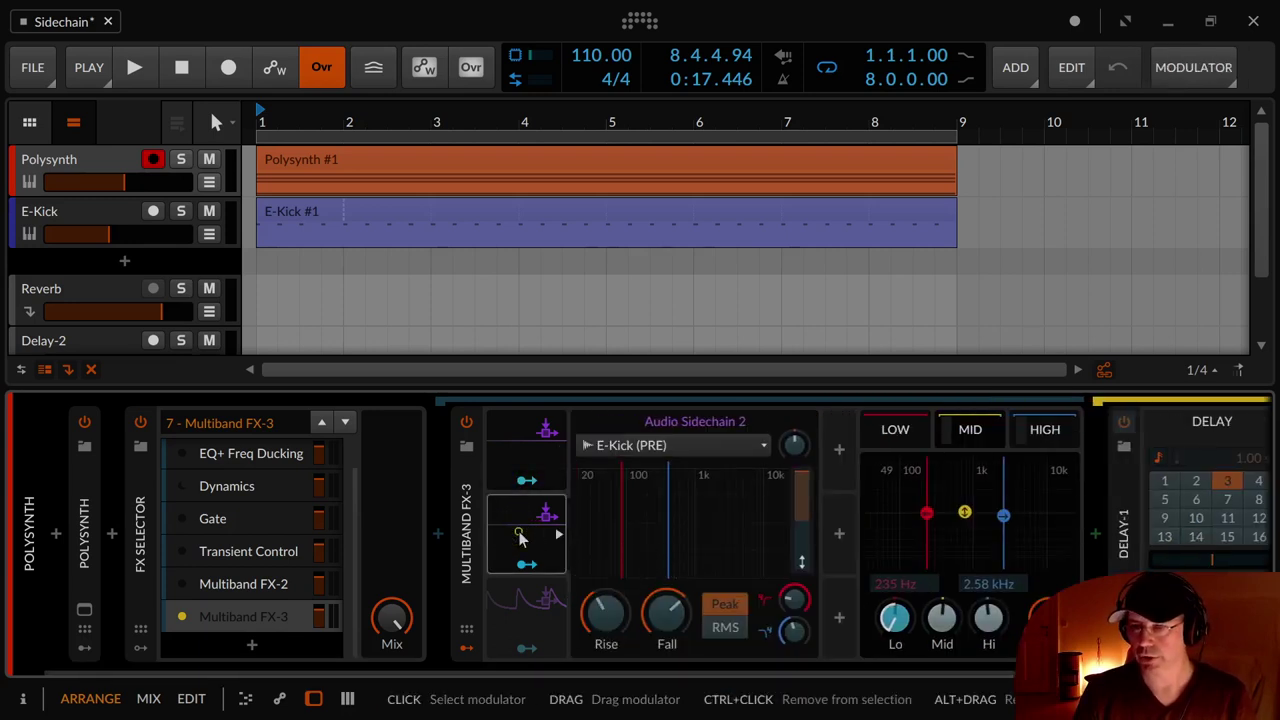
click(519, 539)
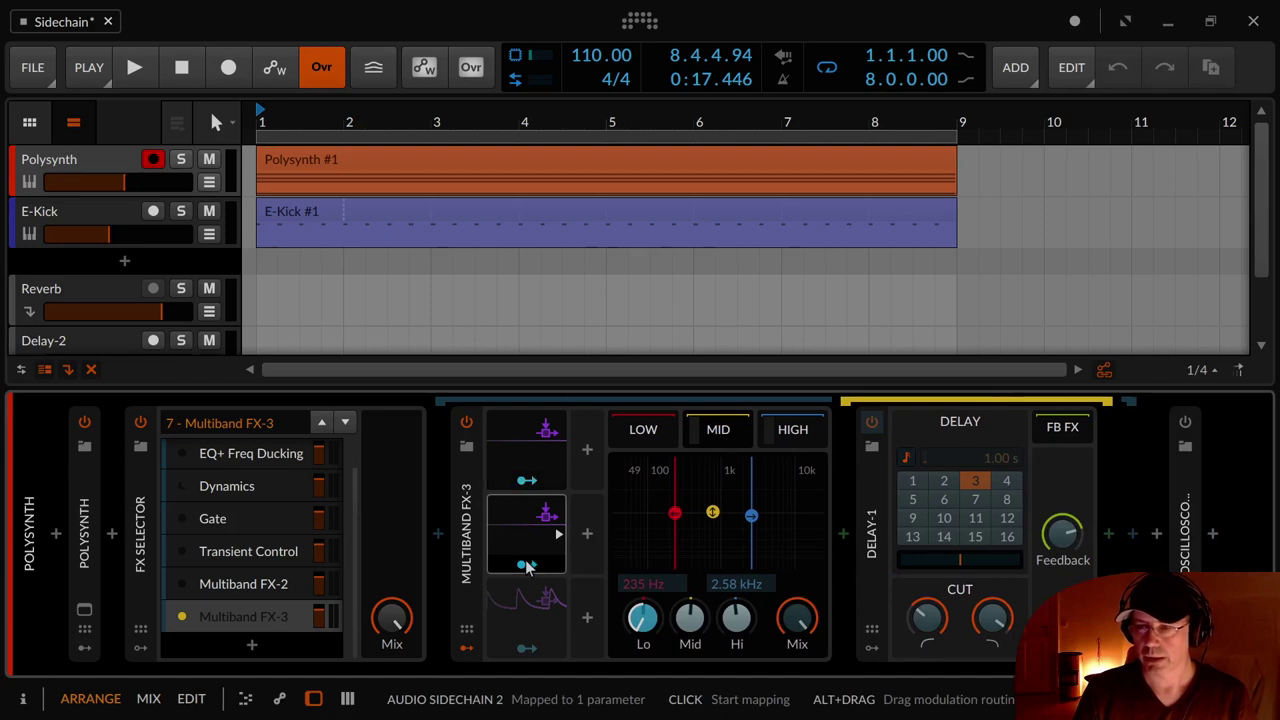
click(527, 475)
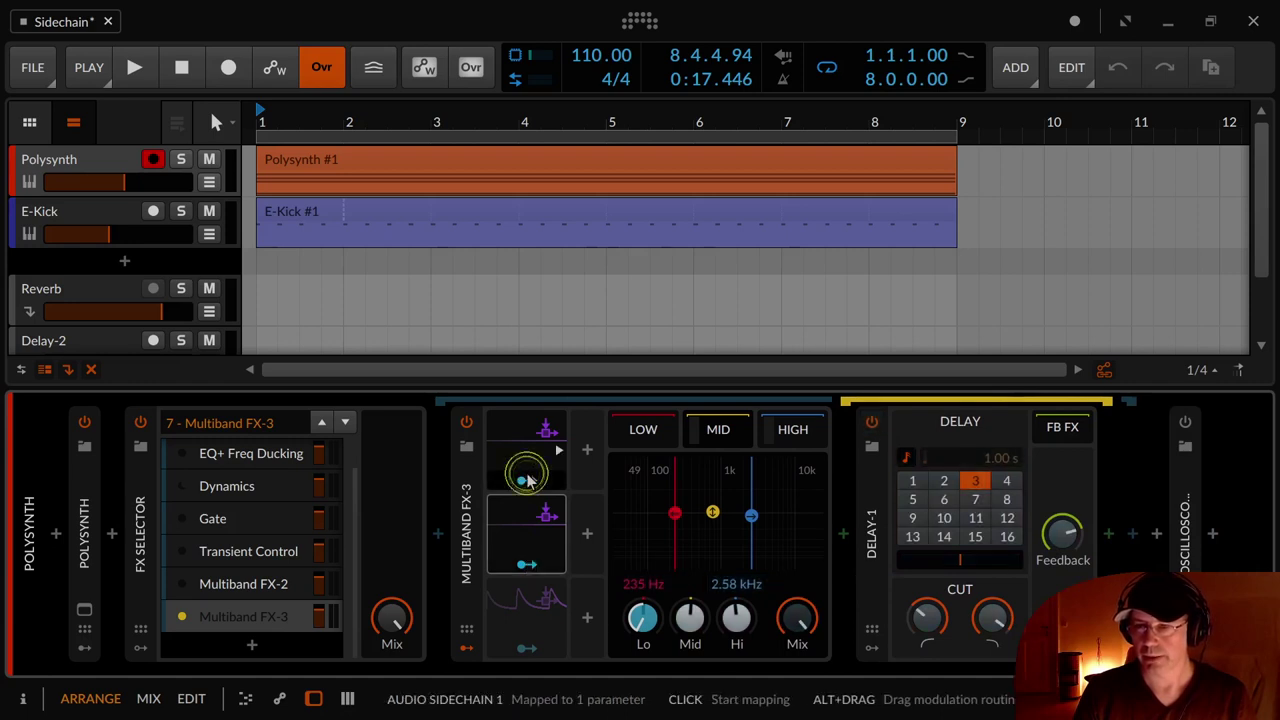
click(536, 561)
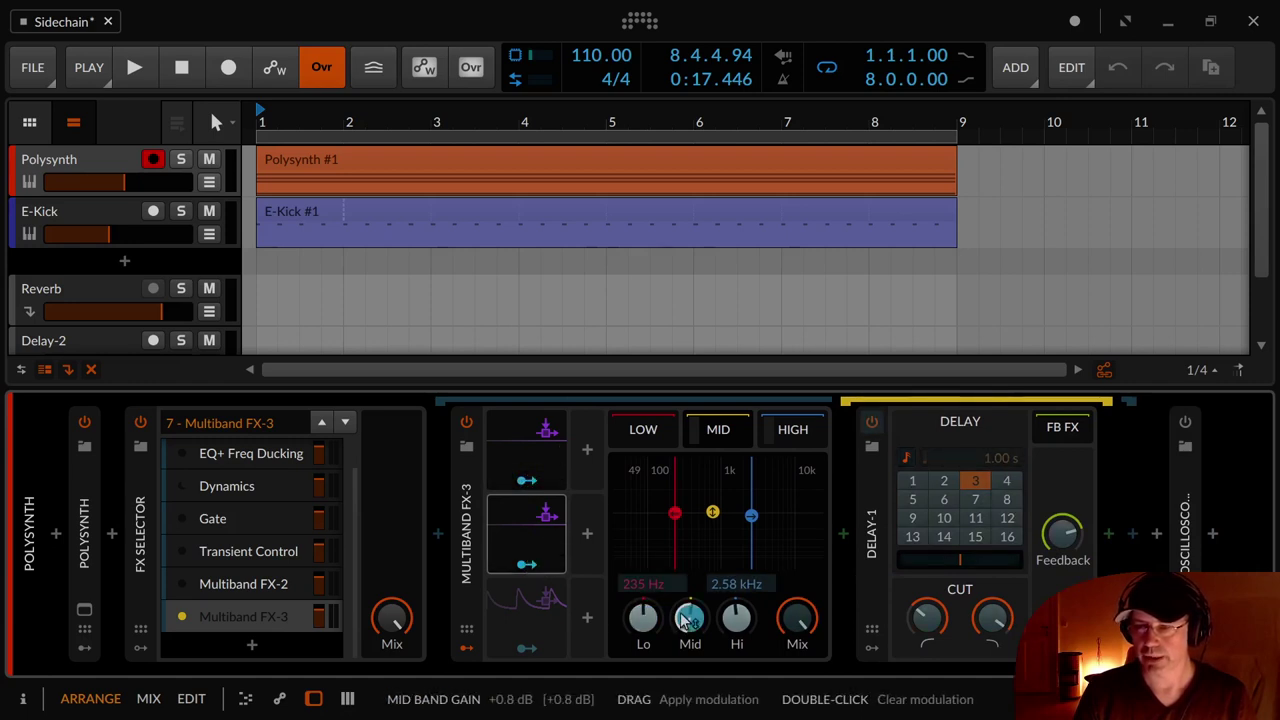
drag(690, 617, 690, 625)
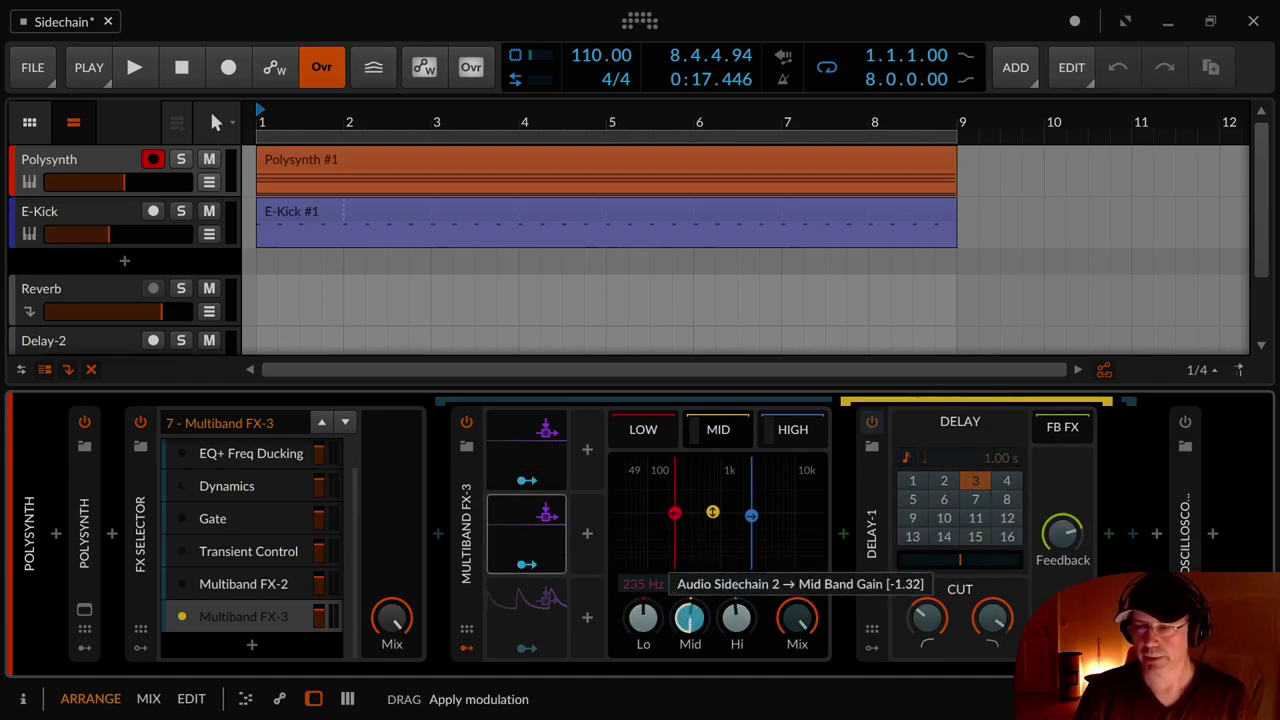
Set the input gain of Audio Sidechain 2 to +3.5 dB and start playback.
click(520, 543)
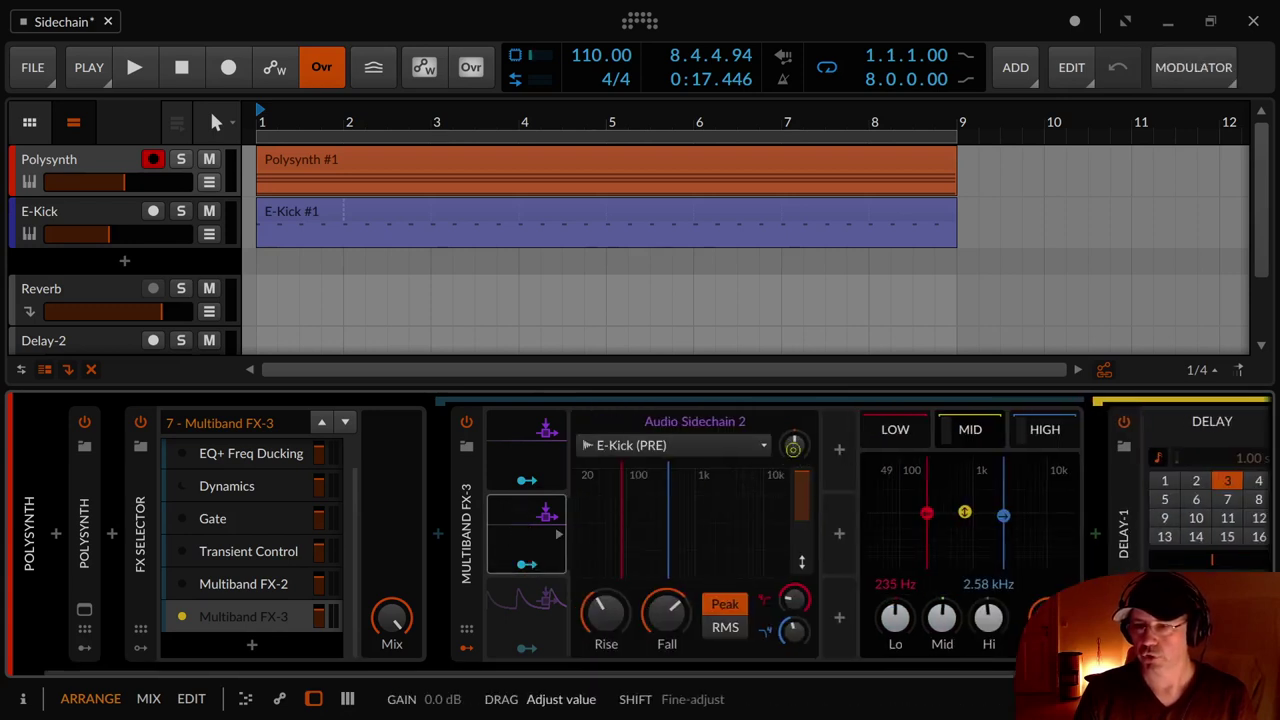
drag(793, 447, 790, 470)
key(space)
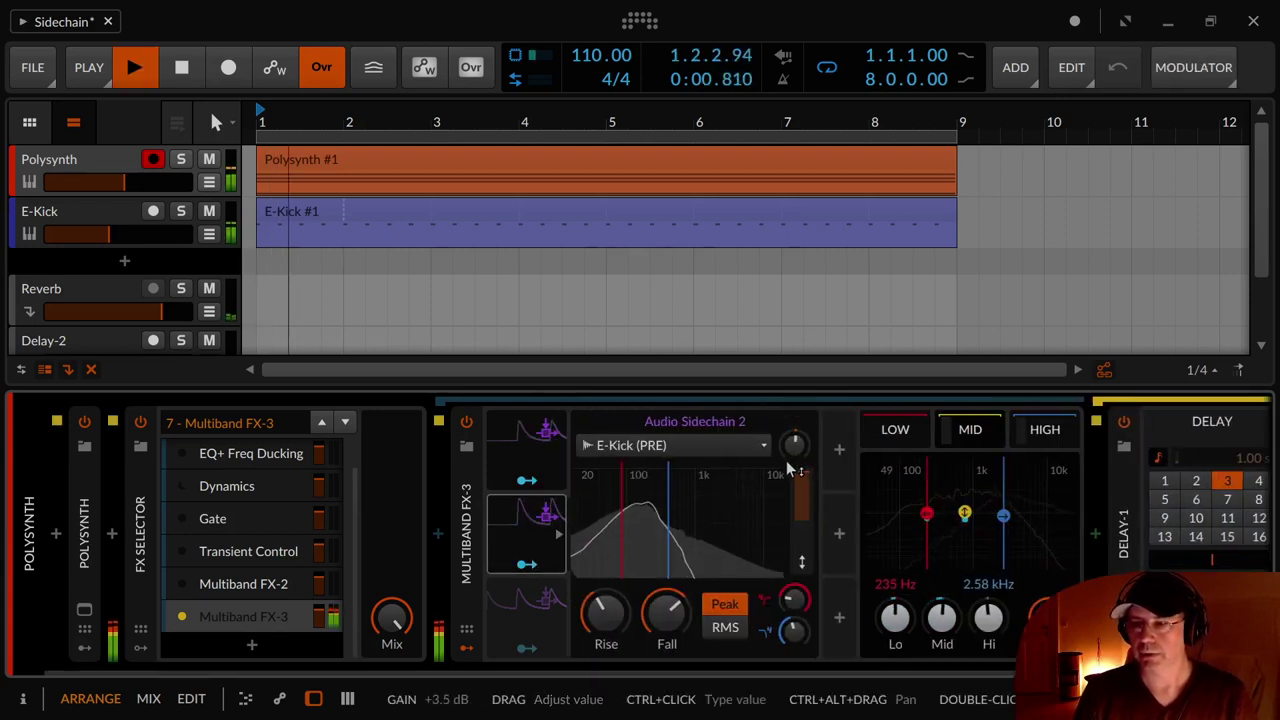
click(525, 566)
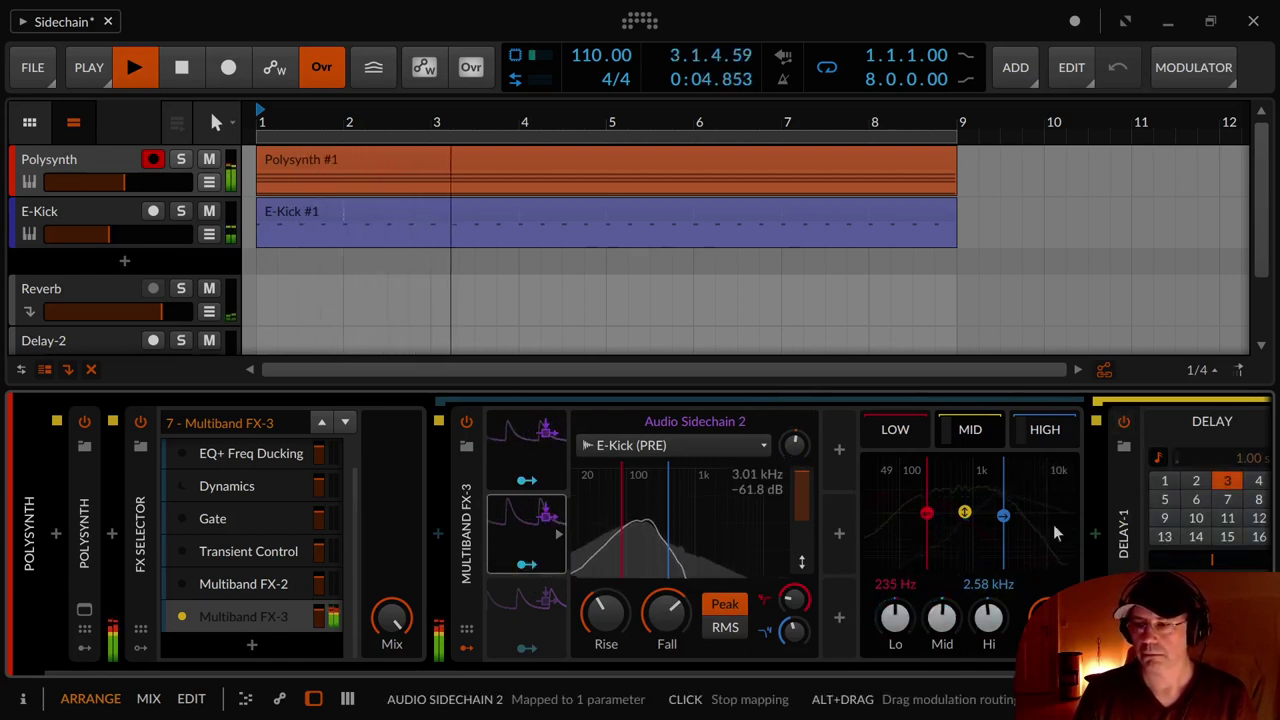
During playback, try Delay-1 times of 2 and 1 sixteenths, an unsynced 1.36 s, and 4 sixteenths, ending on 5 sixteenths.
click(1198, 481)
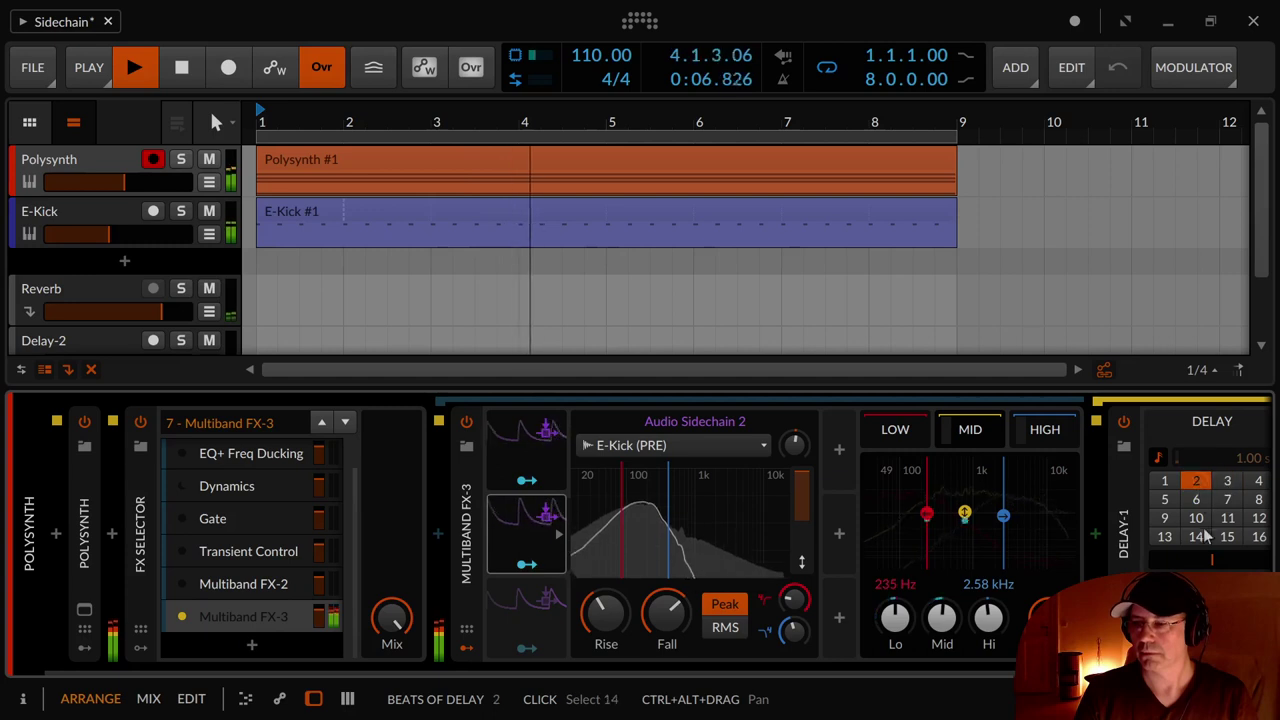
scroll(1245, 459, right, 3)
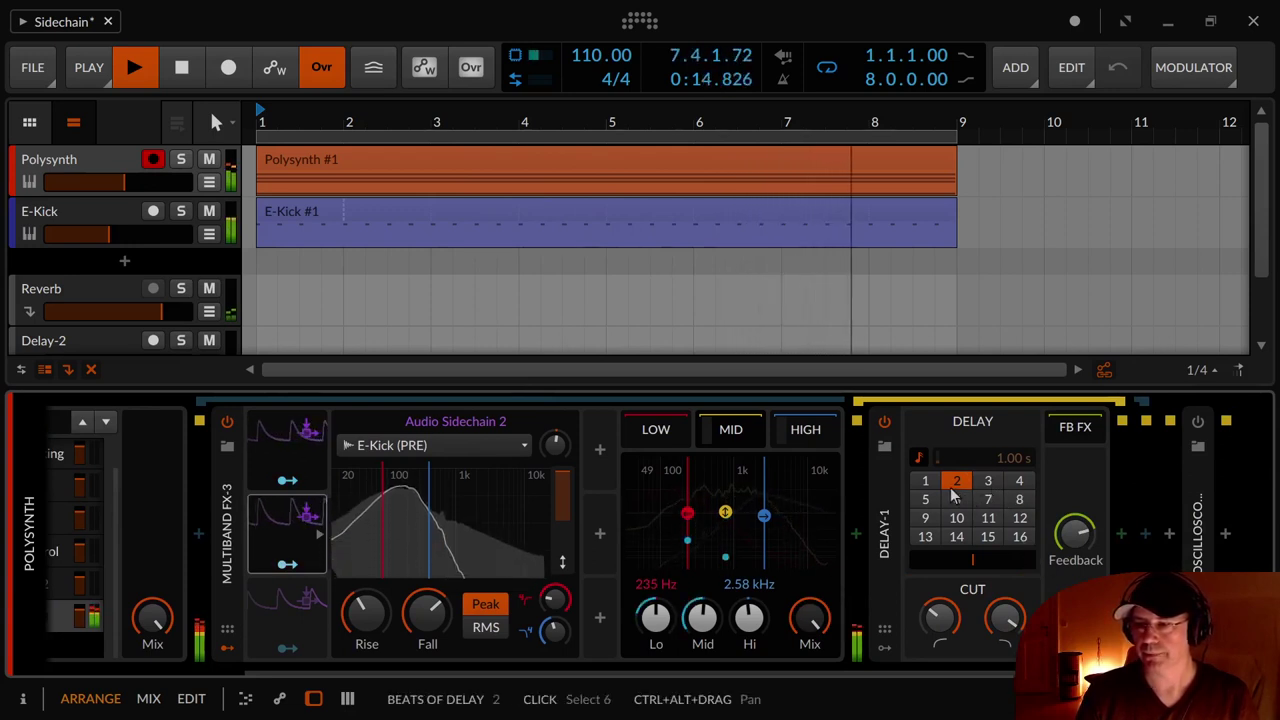
click(926, 481)
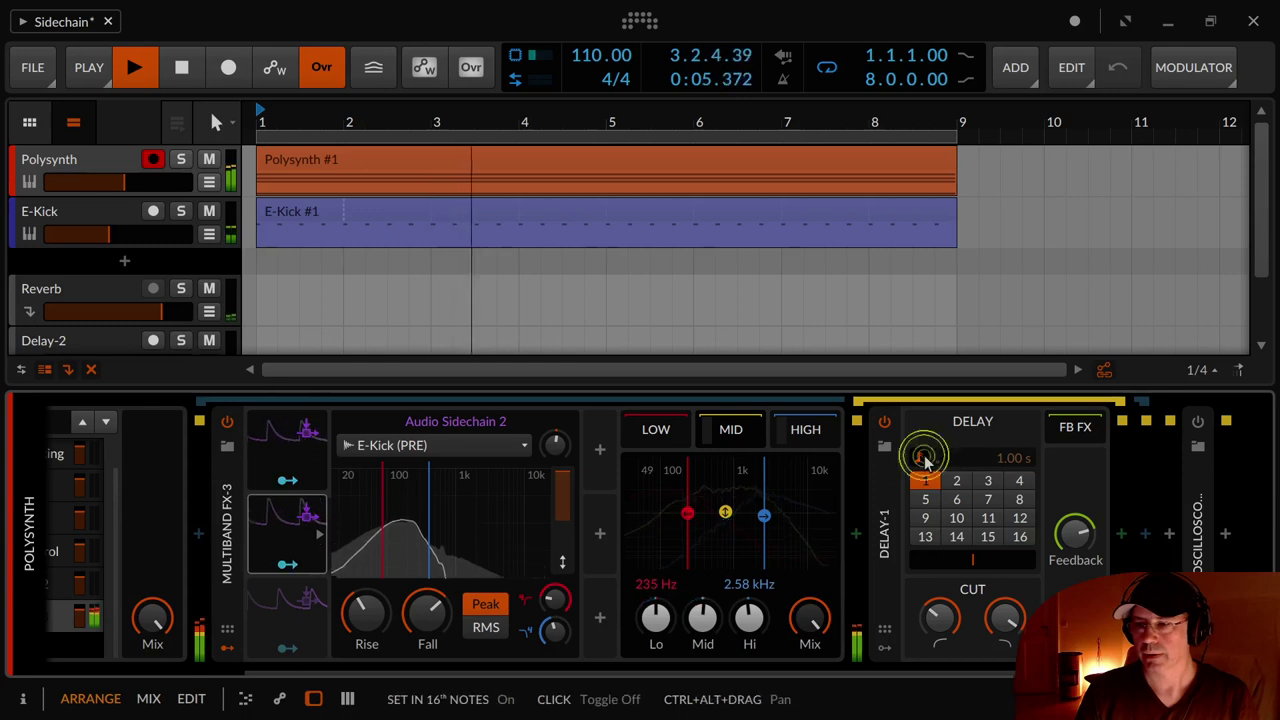
click(918, 457)
mouse_move(970, 454)
mouse_down()
mouse_move(970, 468)
mouse_move(970, 435)
mouse_up()
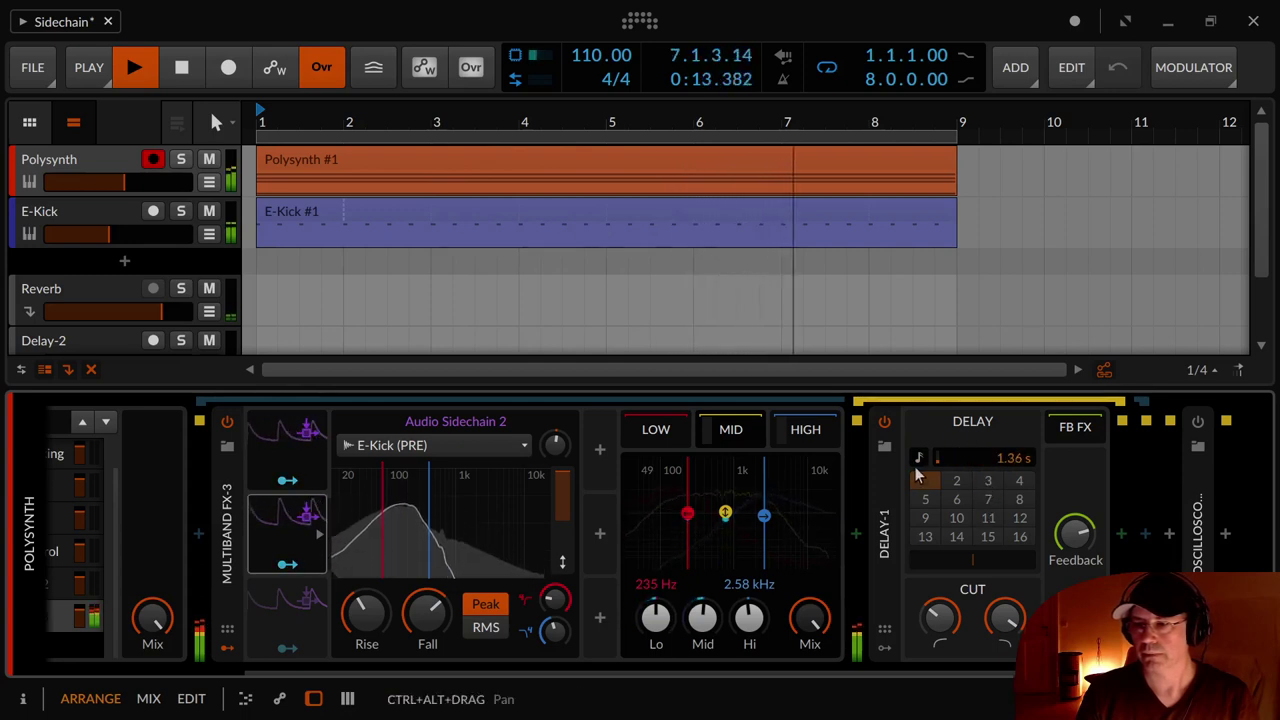
click(1018, 485)
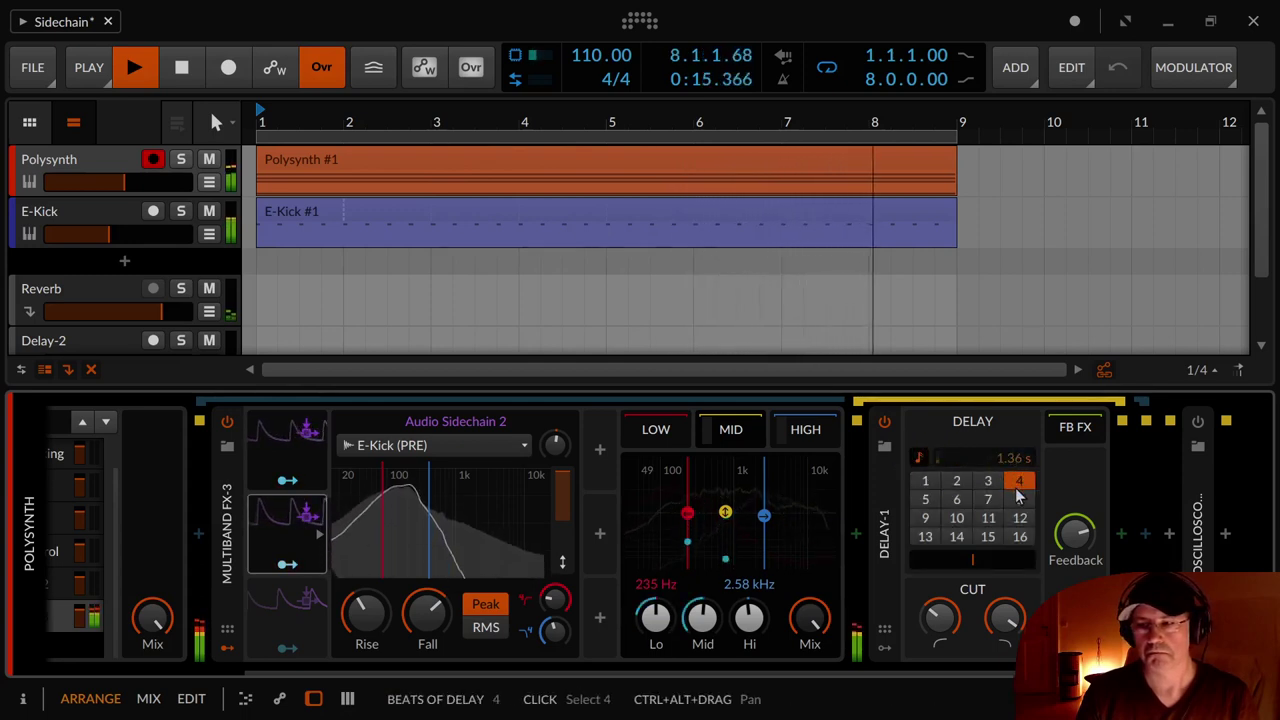
click(922, 502)
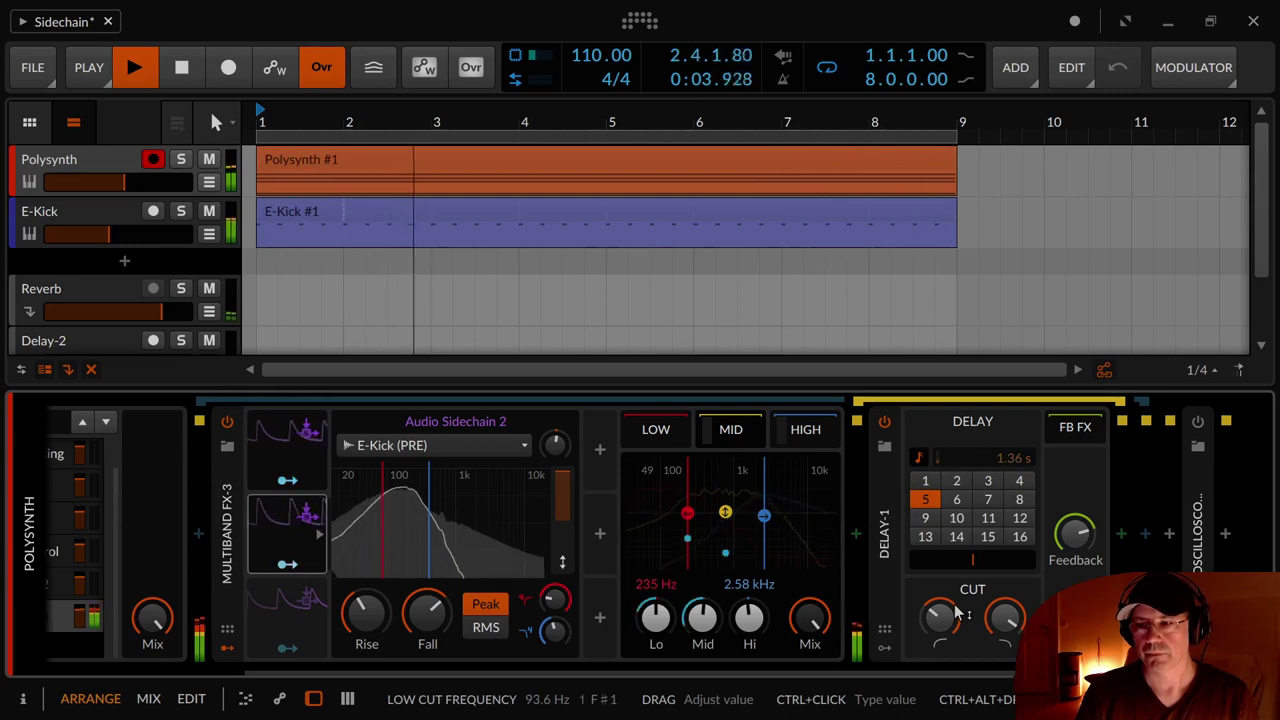
Audition the delayed Mid band by repeatedly starting and stopping playback from the beginning, ending with the transport stopped.
key(space)
key(space)
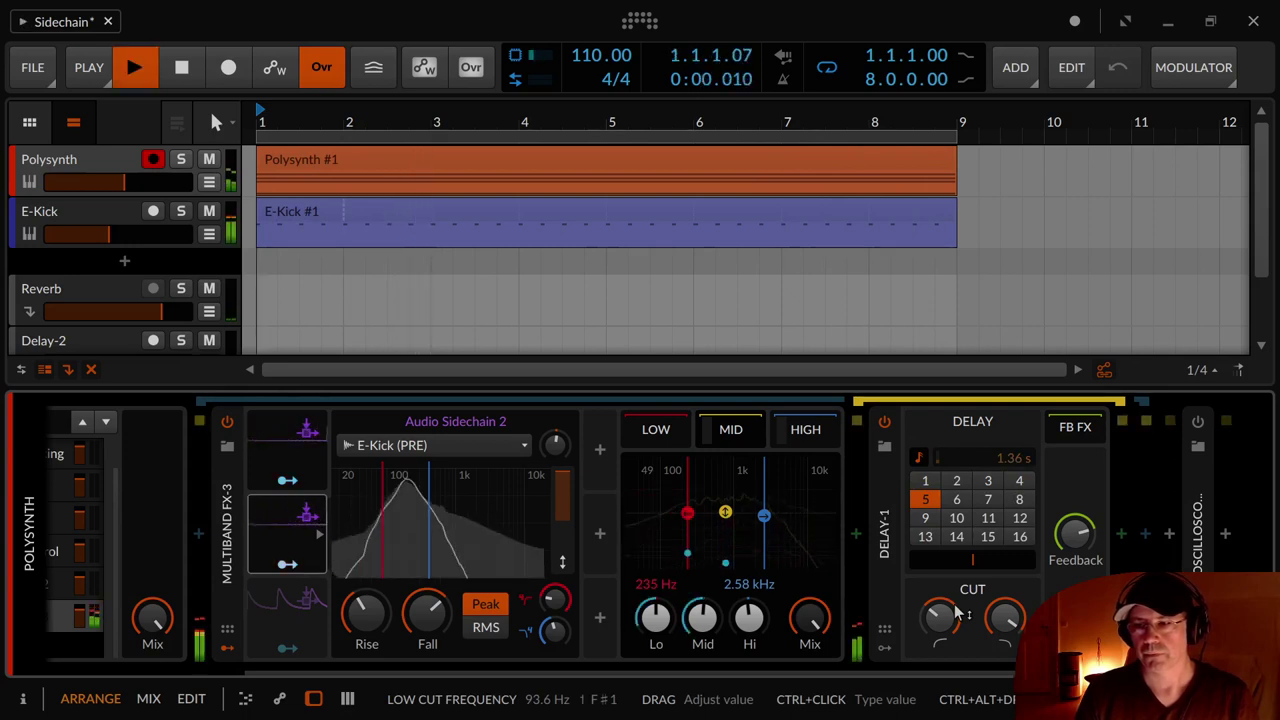
key(space)
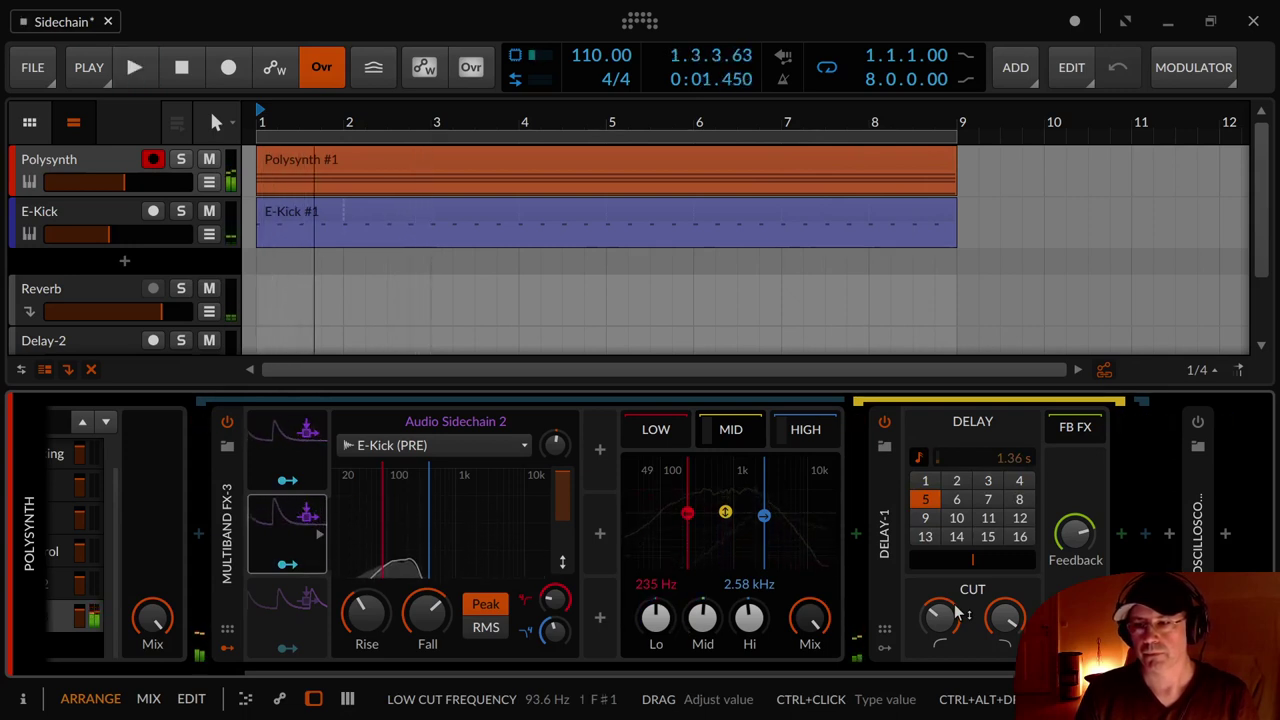
key(space)
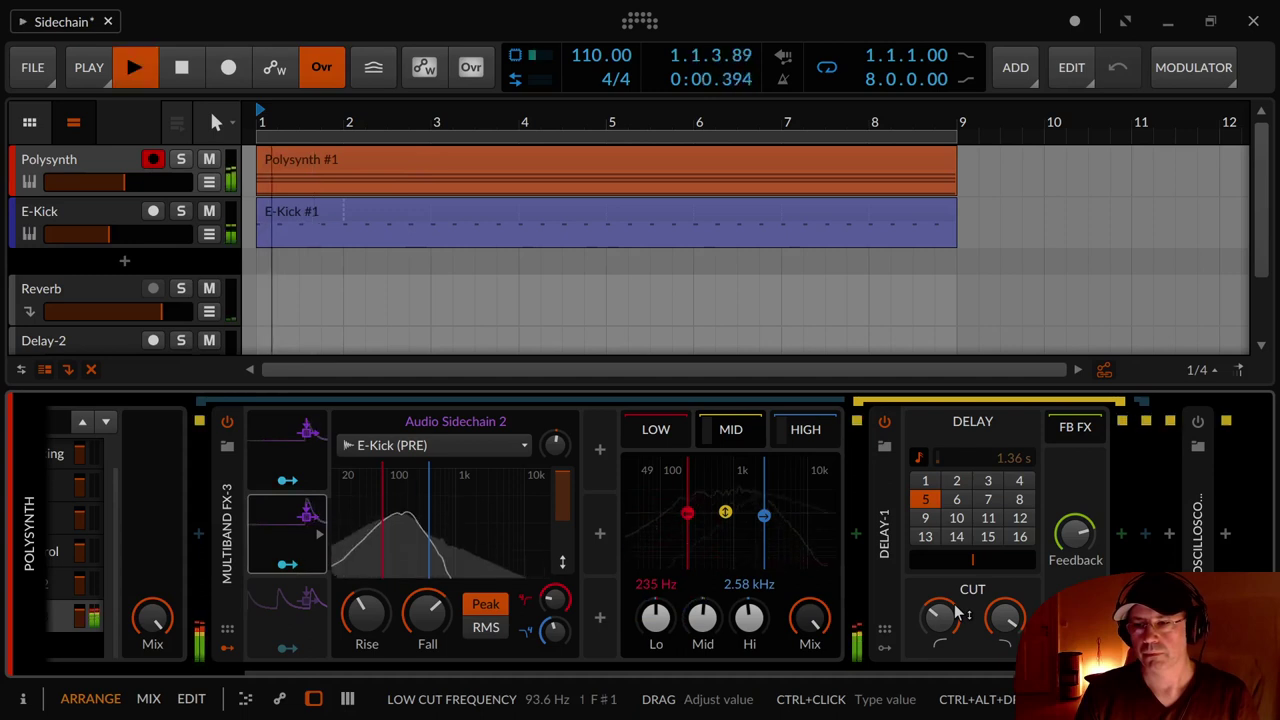
key(space)
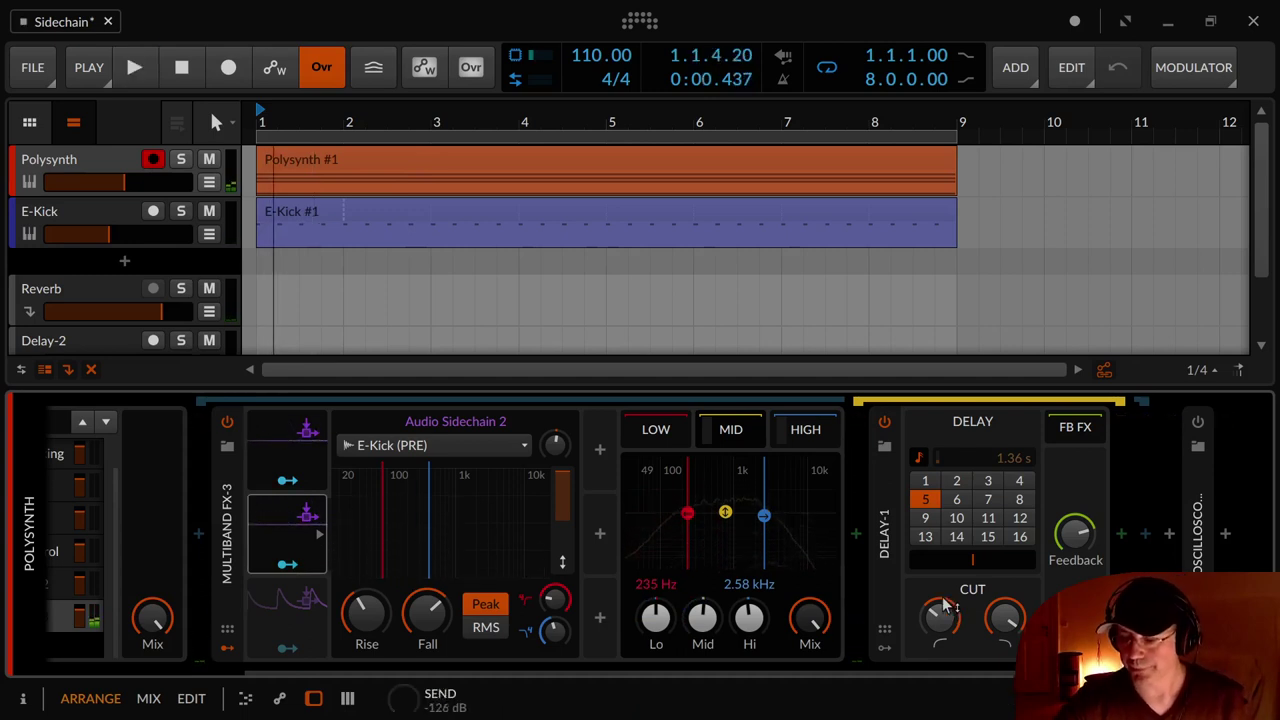
key(space)
key(space)
key(space)
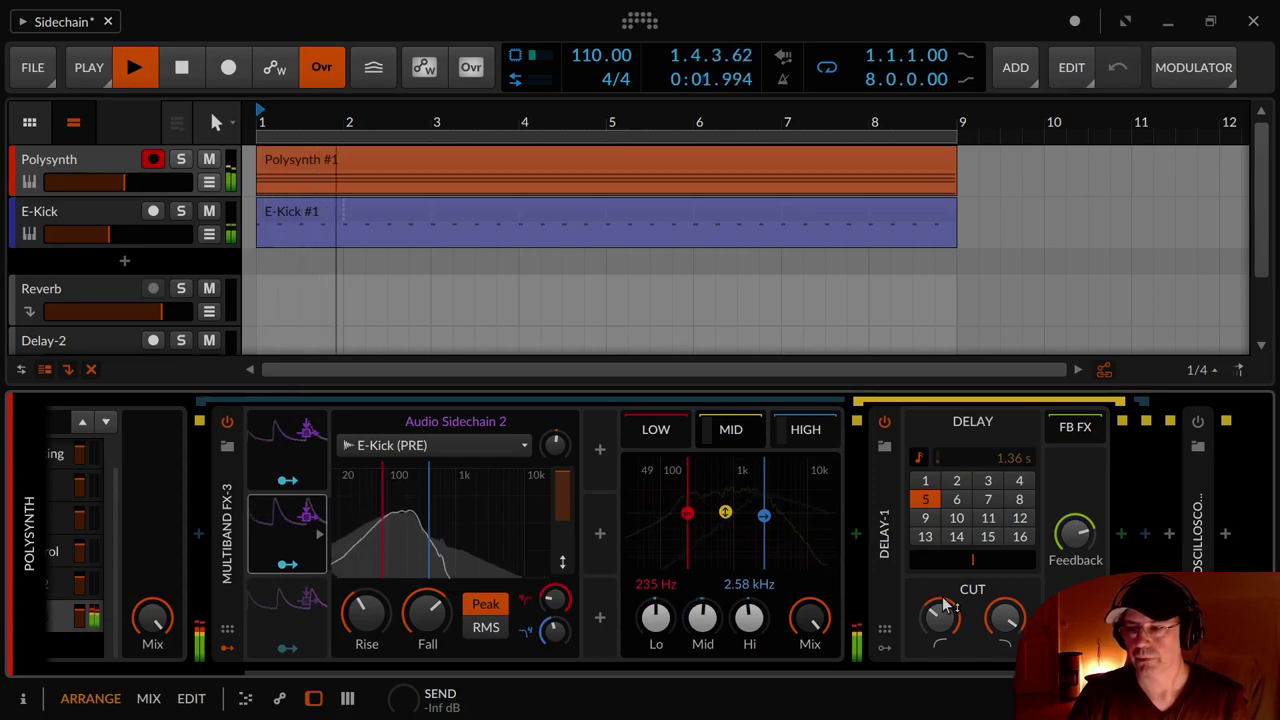
key(space)
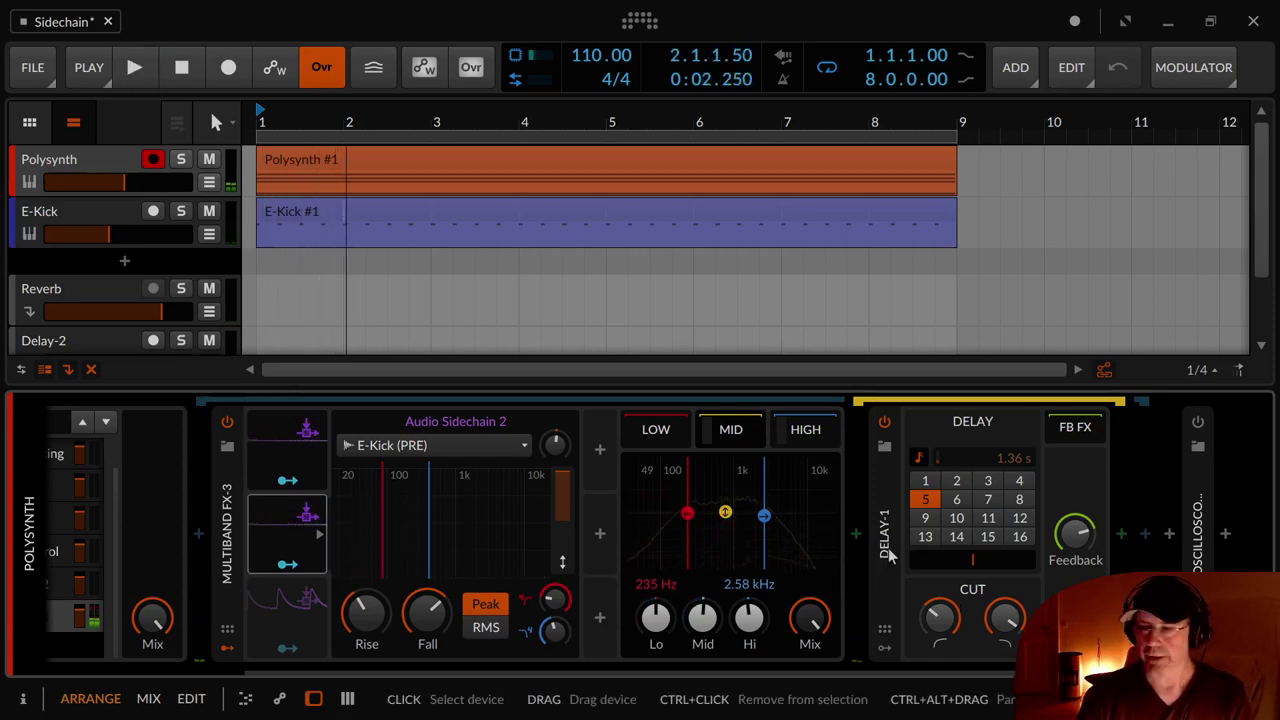
Delete the Delay-1 device from the Mid band chain of Multiband FX-3.
click(889, 552)
key(Delete)
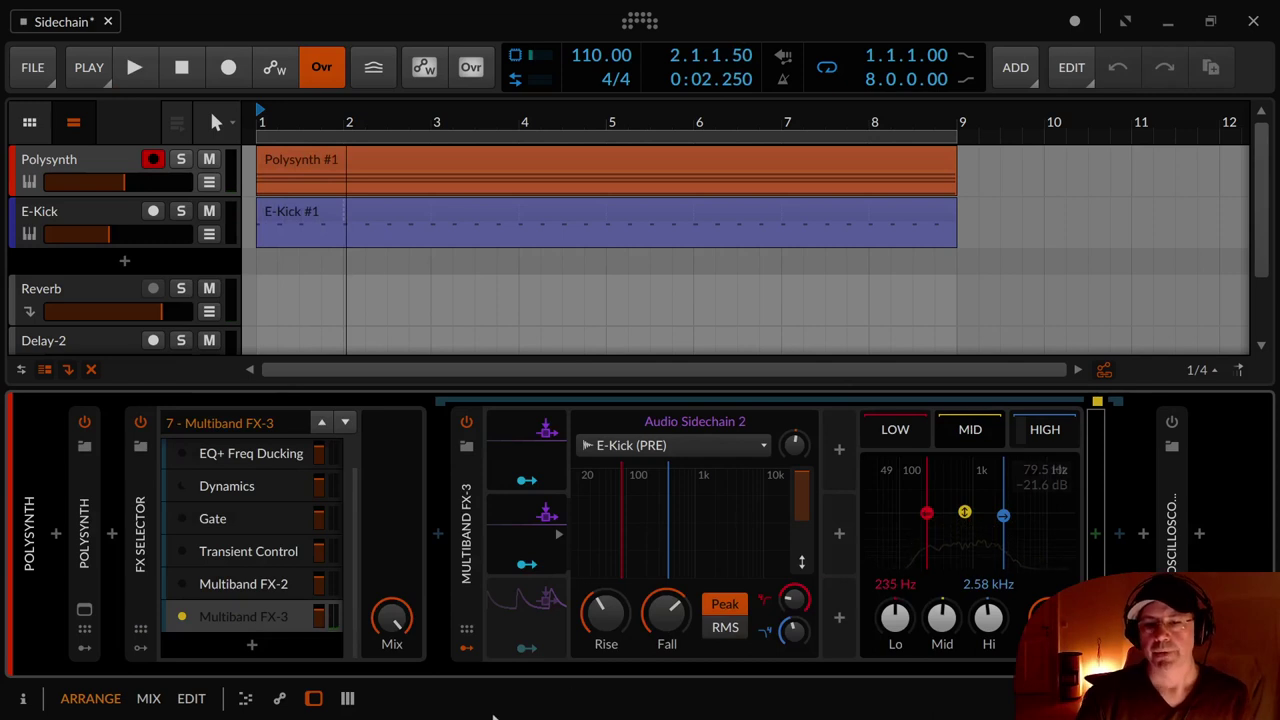
scroll(287, 571, up, 1)
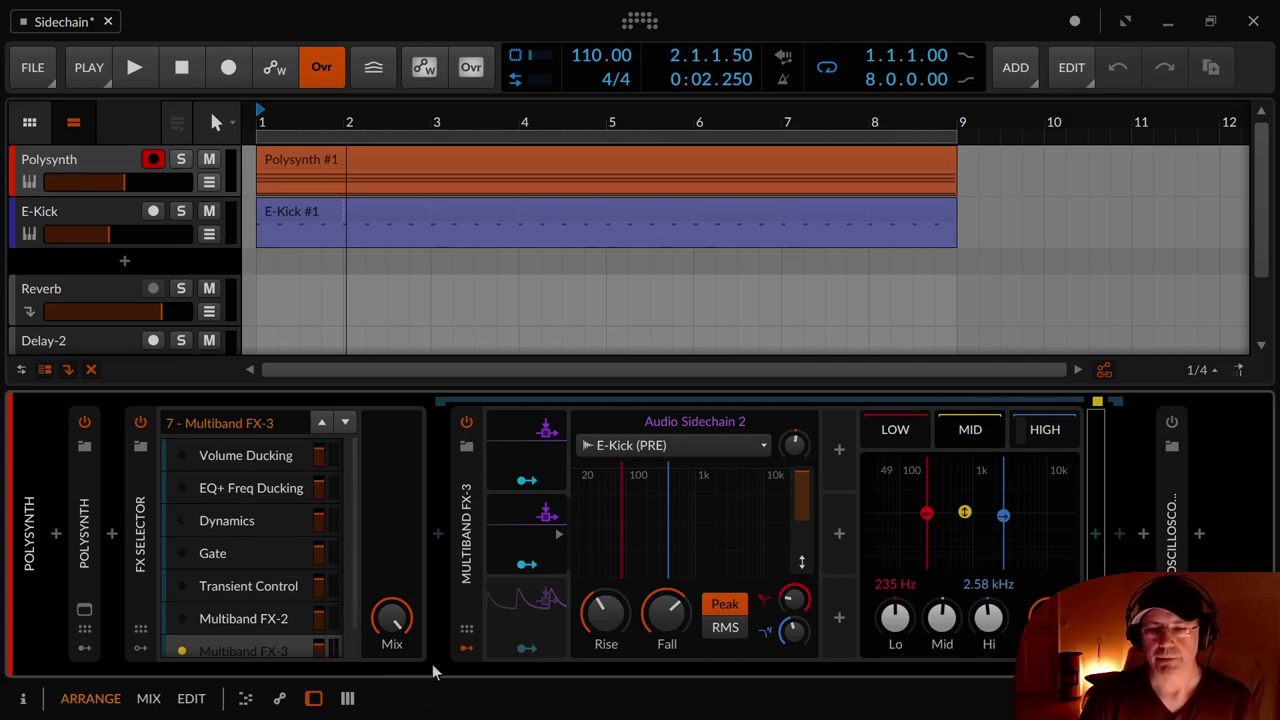
Expand the Polysynth device, show its modulators and activate the Note Sidechain modulator.
double_click(86, 545)
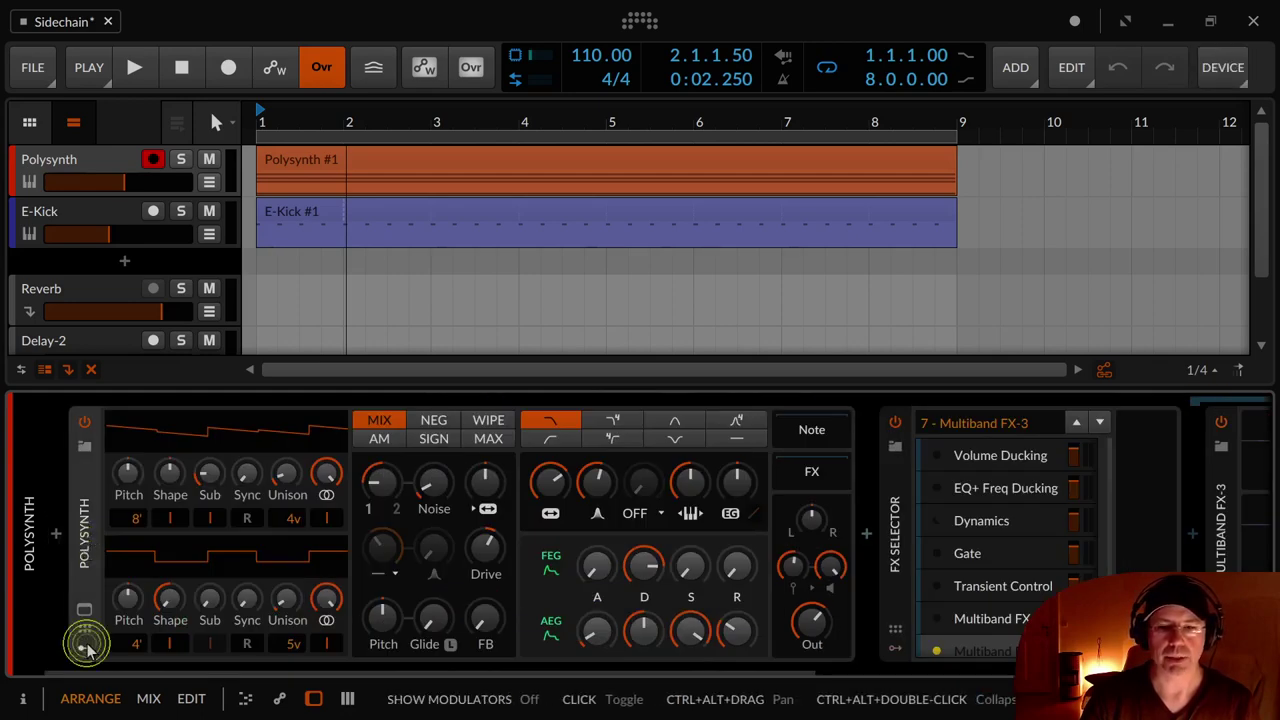
click(86, 648)
click(149, 530)
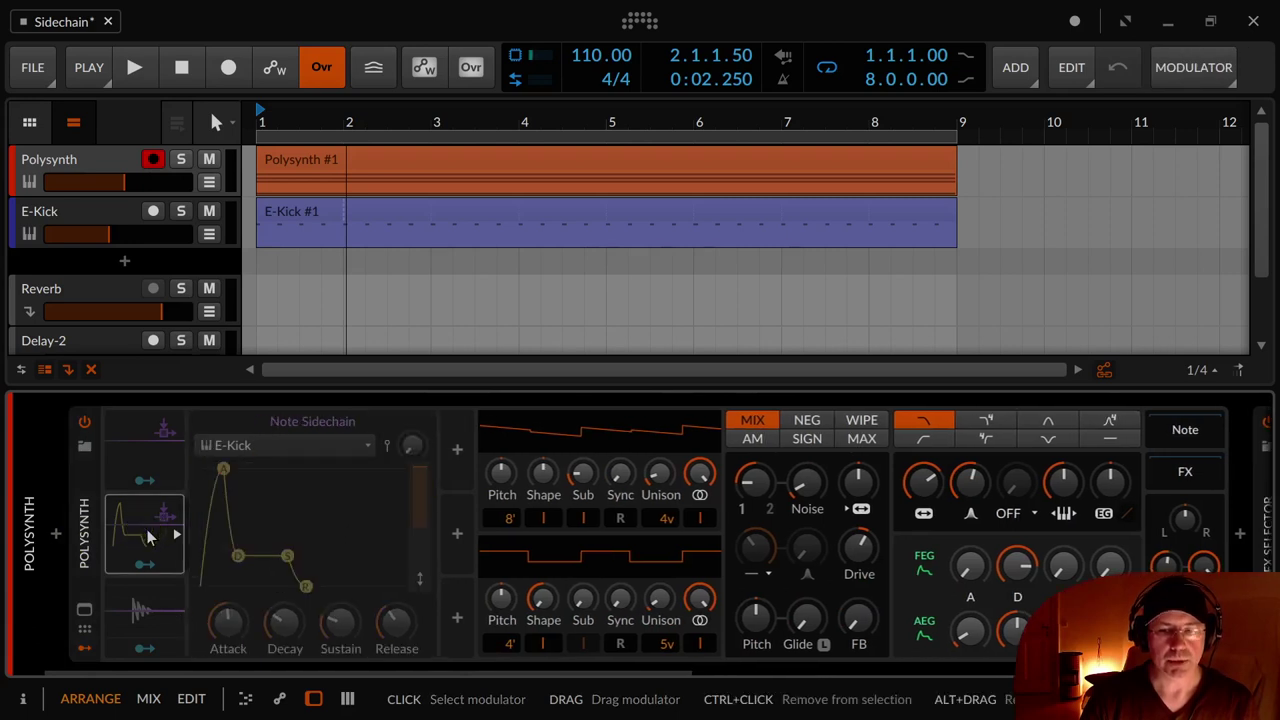
right_click(152, 537)
click(179, 565)
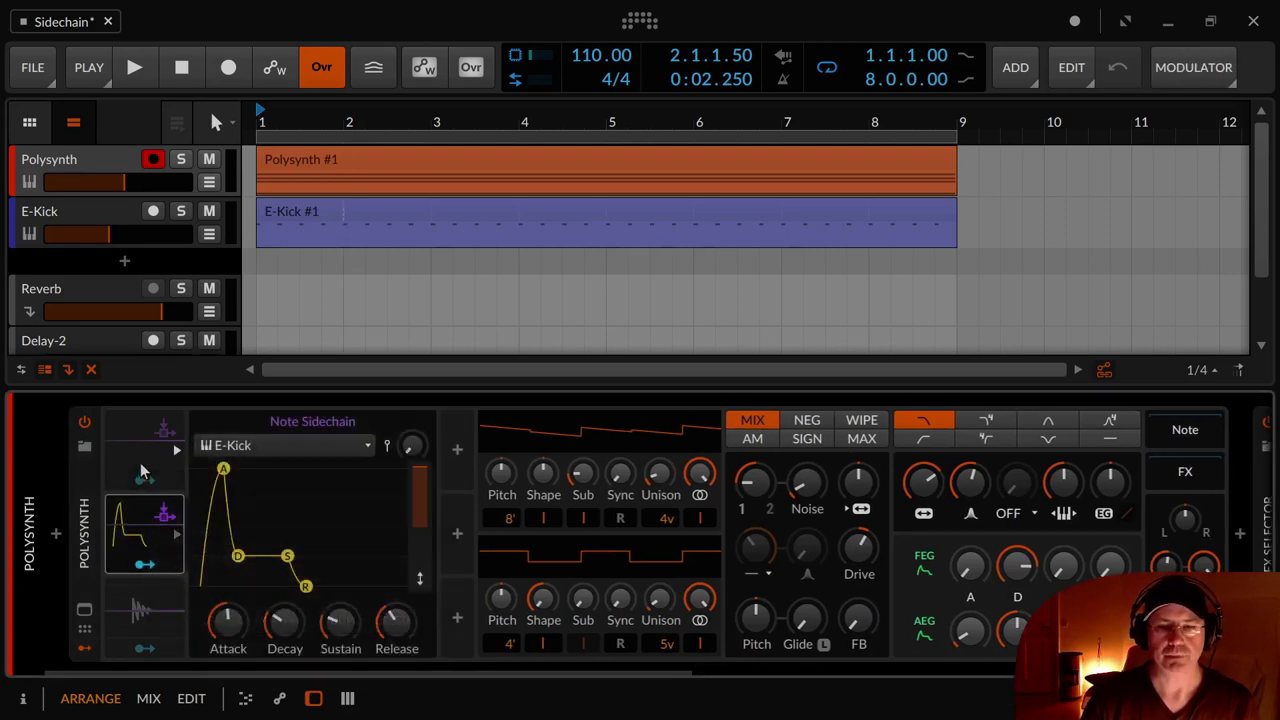
Activate the Audio Rate modulator on the Polysynth device.
click(140, 625)
right_click(145, 628)
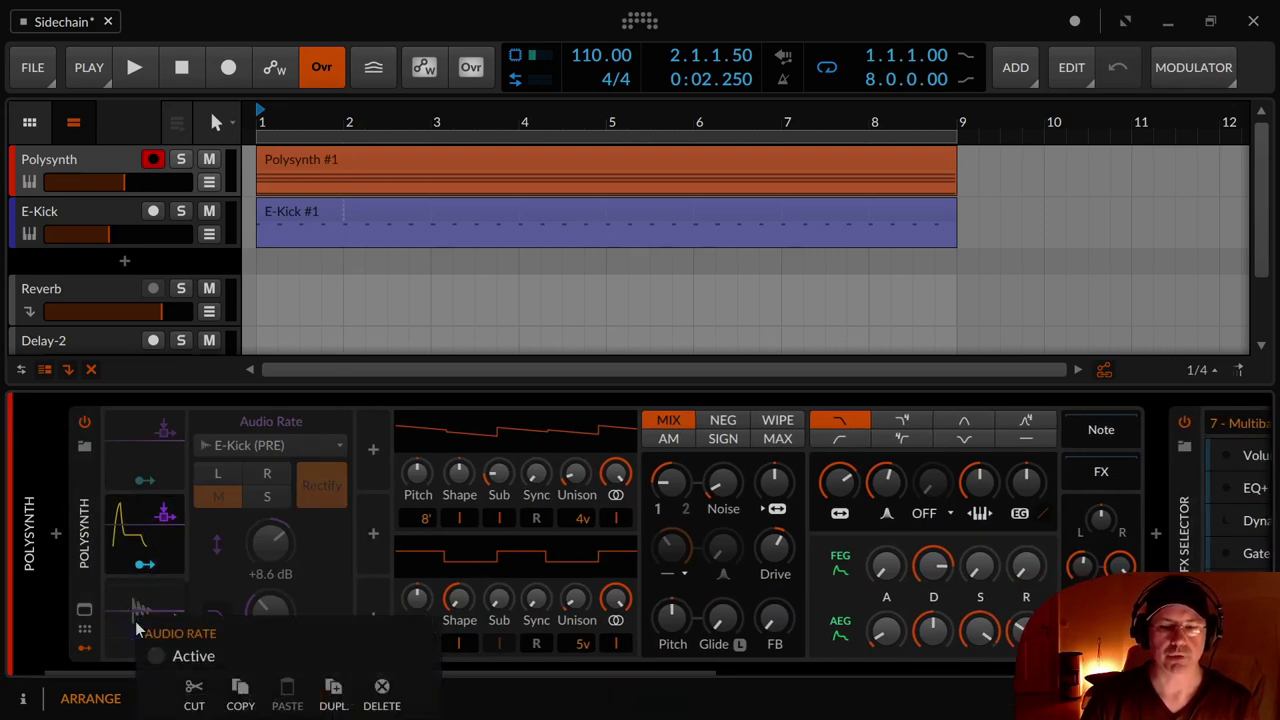
click(185, 655)
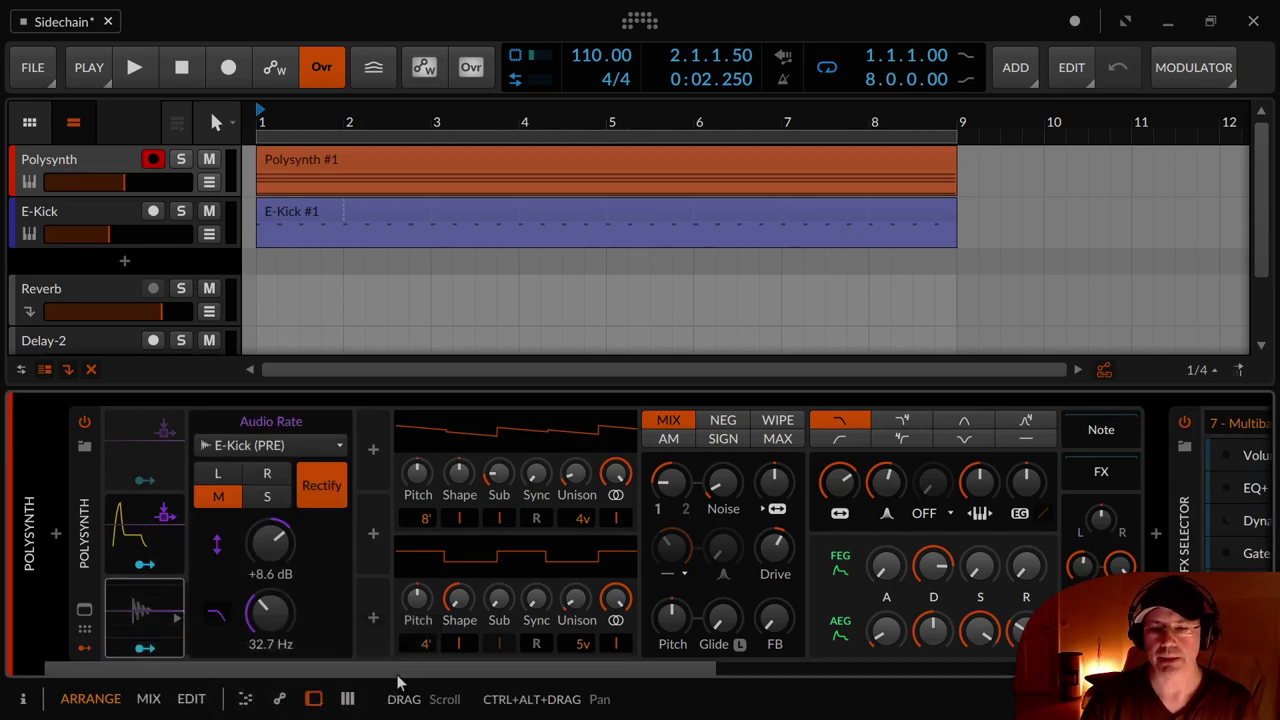
Activate the Dynamics layer in the FX Selector.
drag(398, 670, 871, 667)
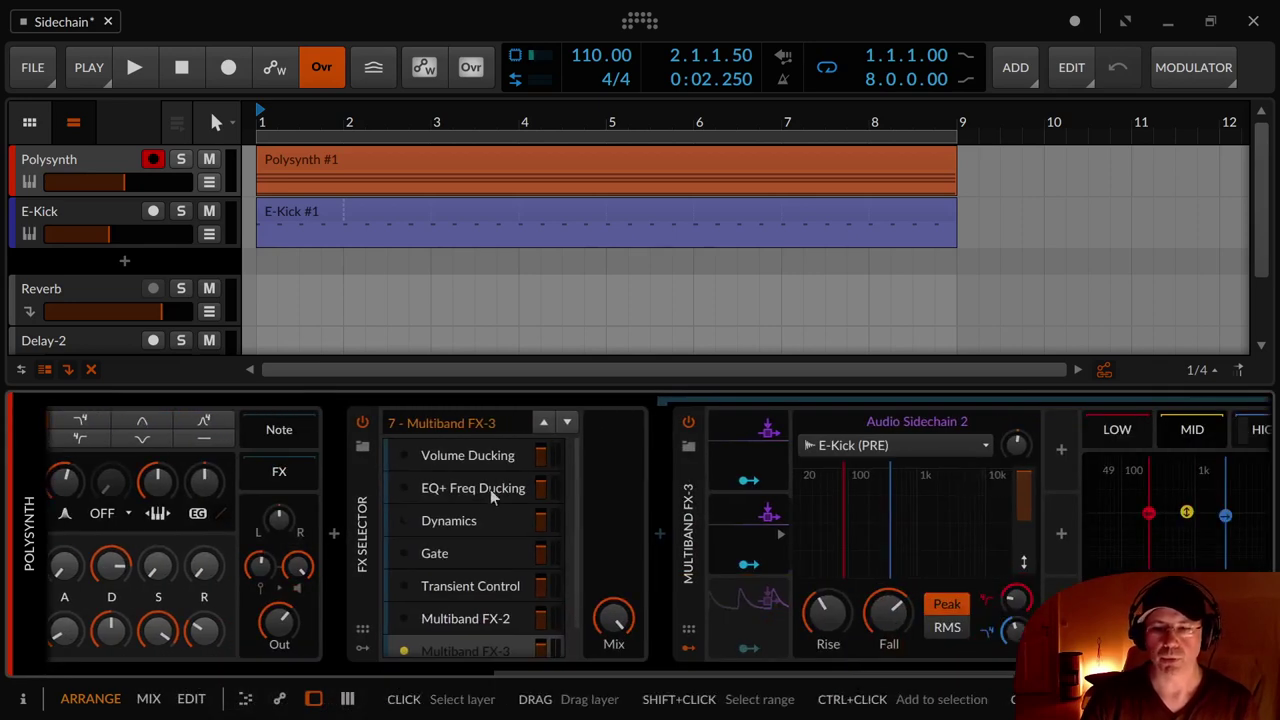
click(447, 521)
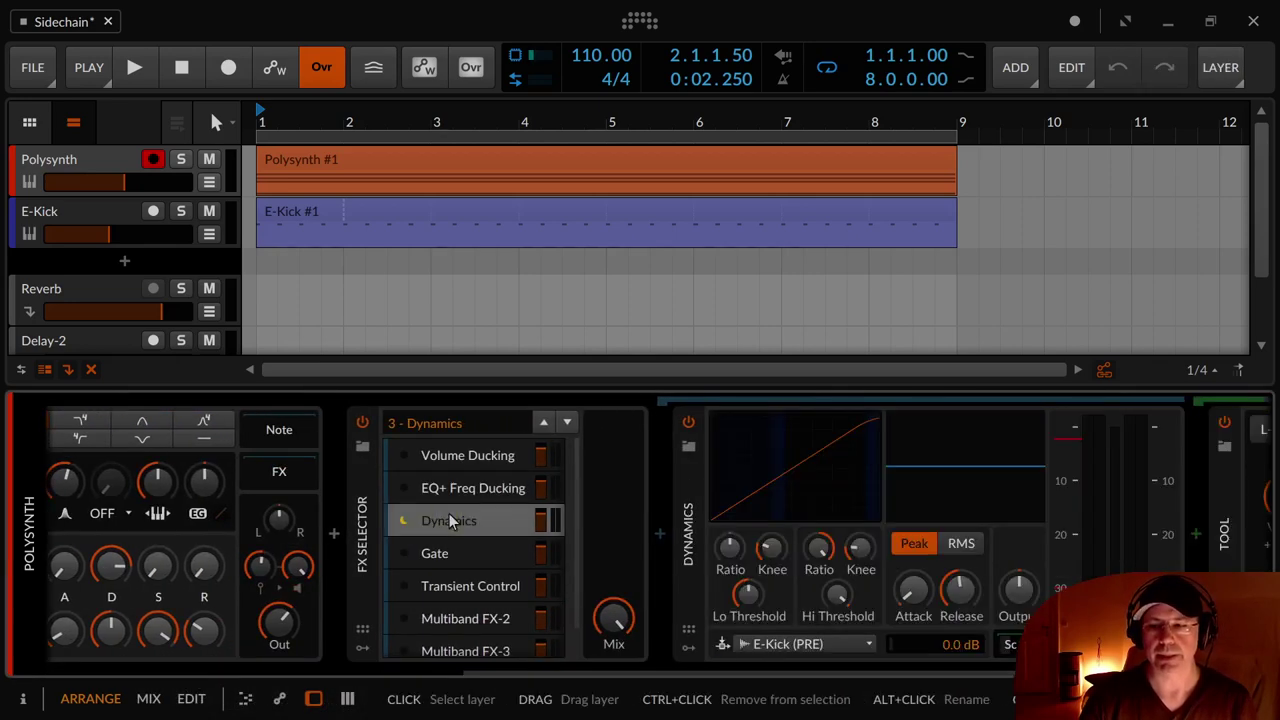